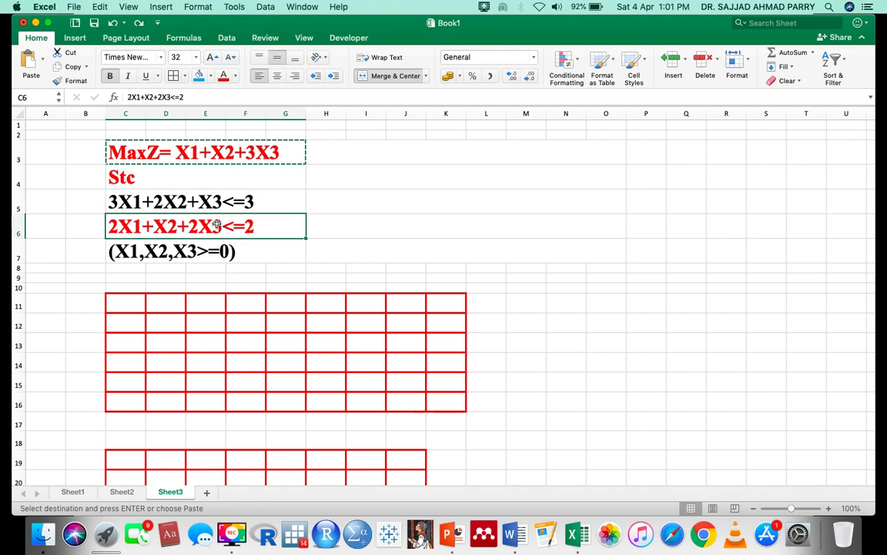
Redo the undone edits until H3 holds the objective MaxZ=X1+X2+3X3 in bold red 32-point text.
click(329, 157)
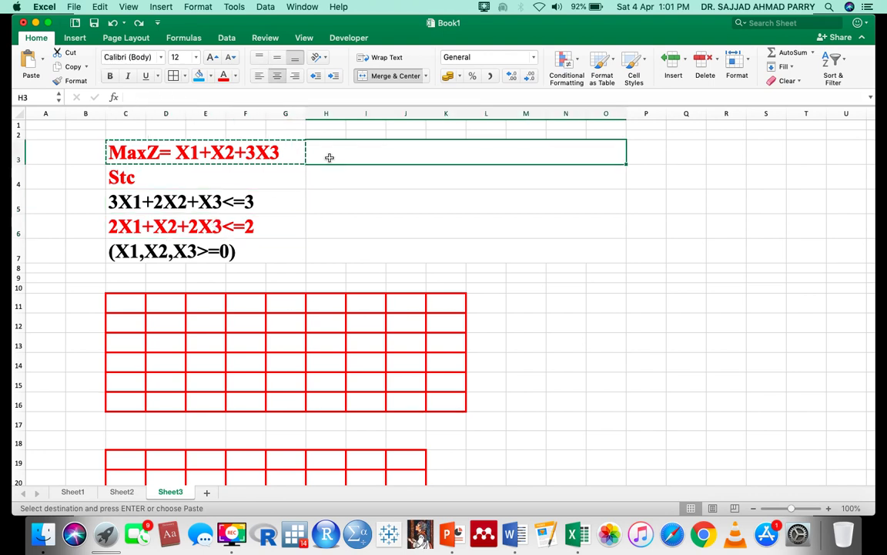
key(super+z)
key(super+z)
key(super+z)
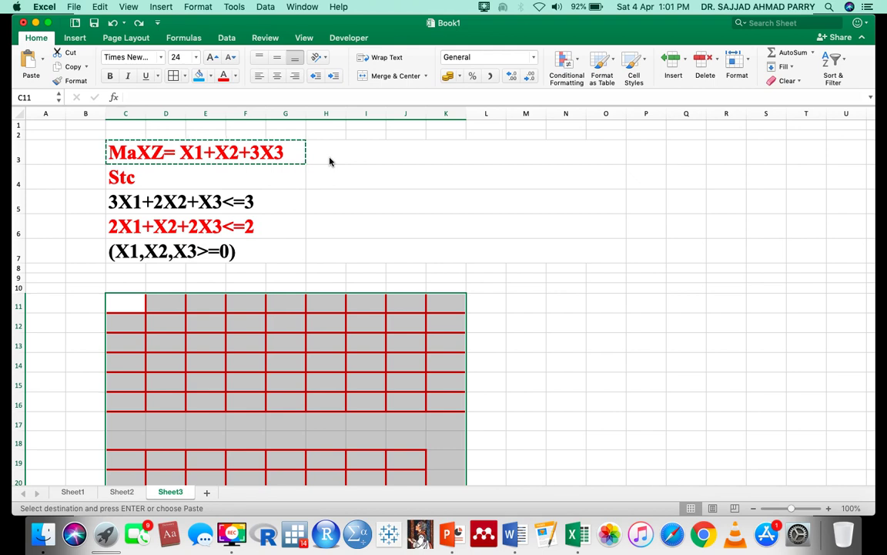
key(super+y)
key(super+y)
key(super+y)
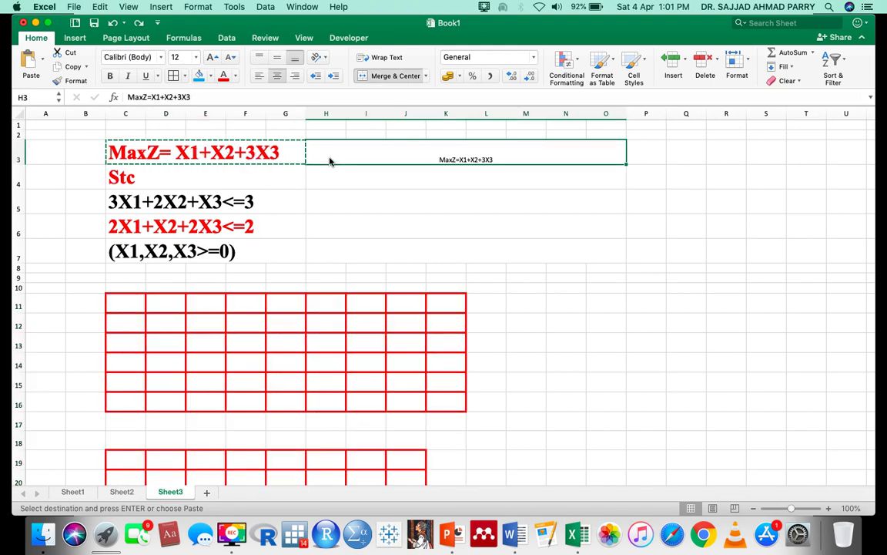
key(super+y)
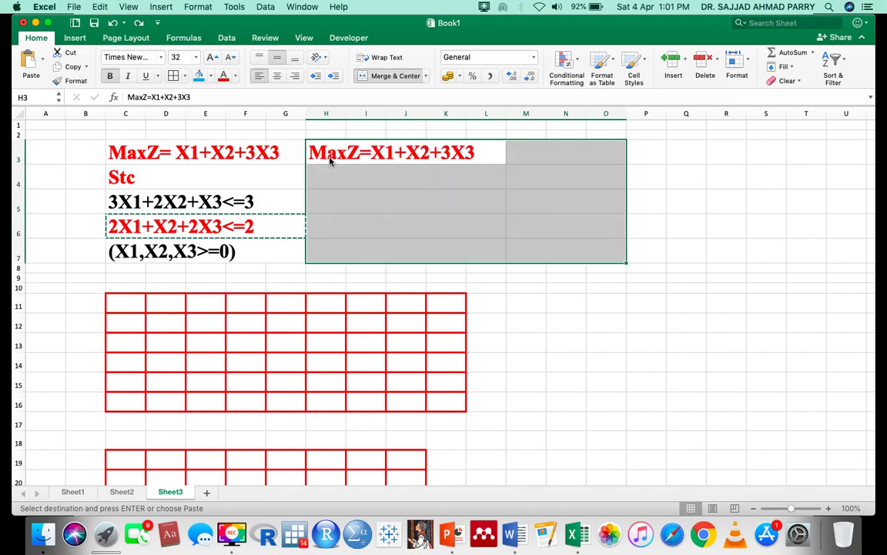
Redo the STC label in H4 and the first constraint 3X1+2X2+X3+S1=3 in H5.
click(371, 144)
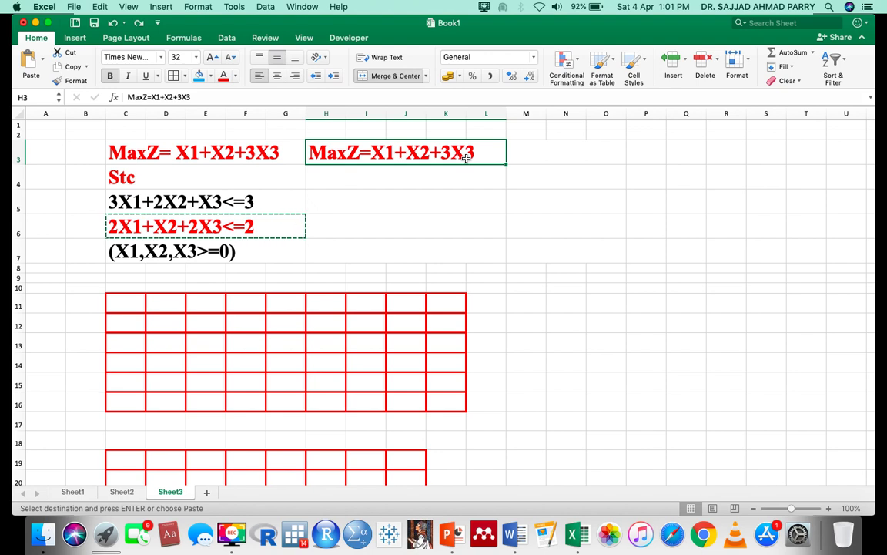
key(super+y)
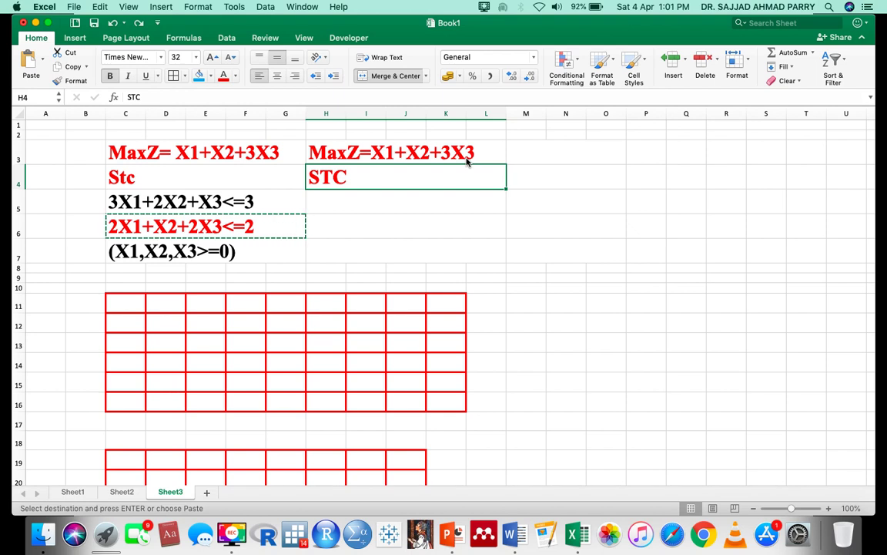
key(super+y)
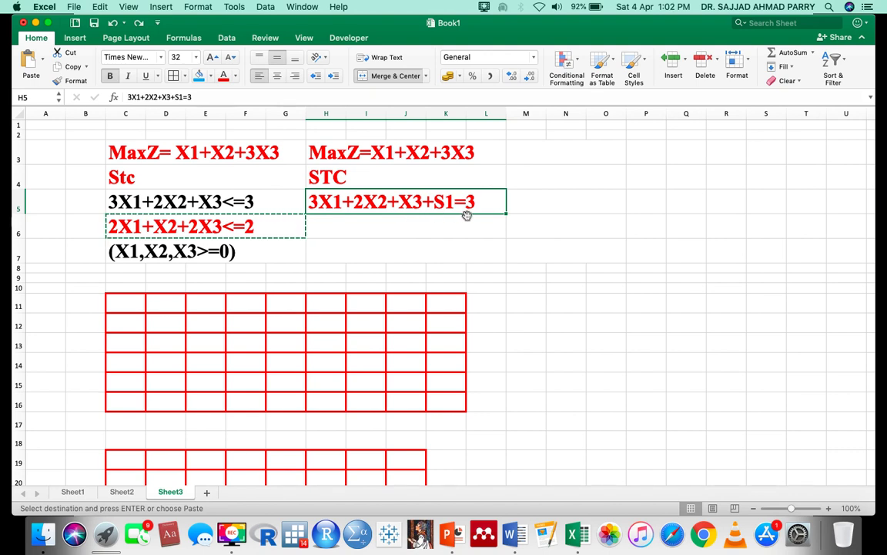
Place the second constraint in H6 and change its inequality to an equality, giving 2X1+X2+2X3=2.
click(324, 235)
text(2X1+X2+2X3<=2)
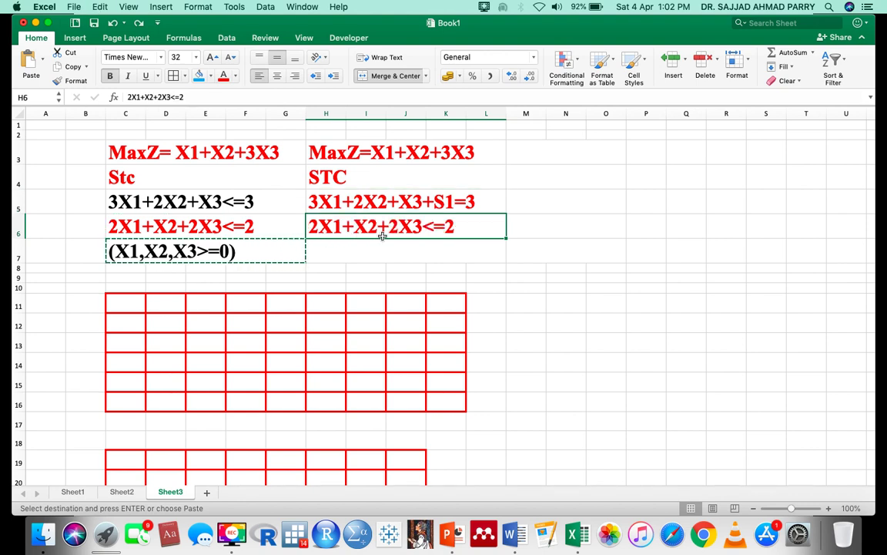
double_click(436, 227)
key(BackSpace)
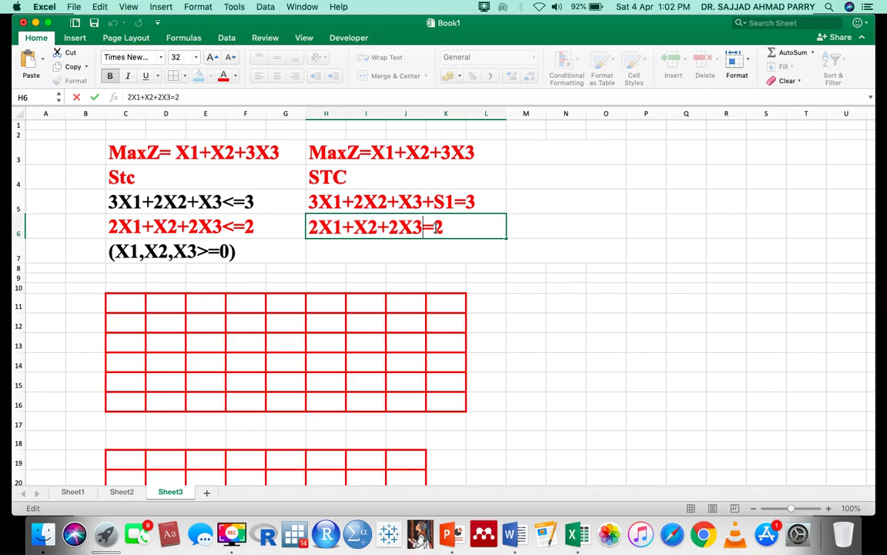
key(Return)
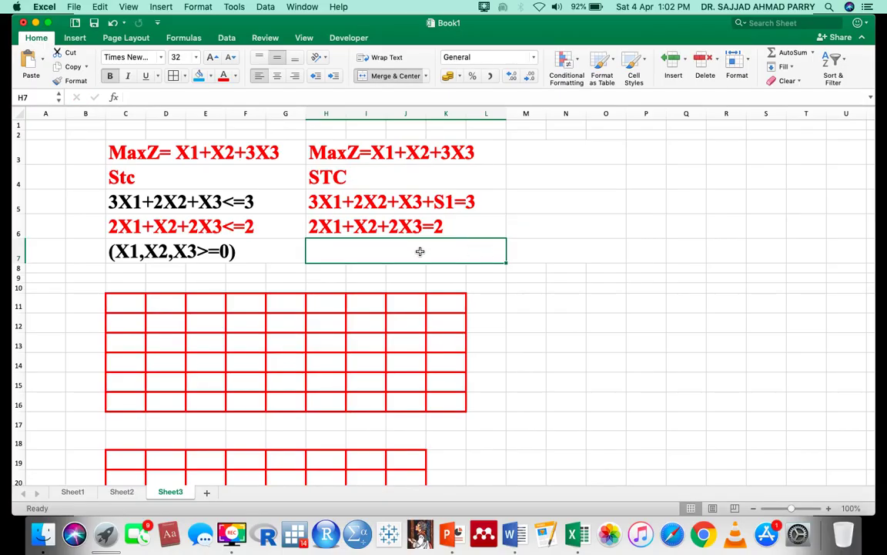
Copy the non-negativity condition (X1,X2,X3>=0) from C7 into H7.
click(266, 254)
key(super+c)
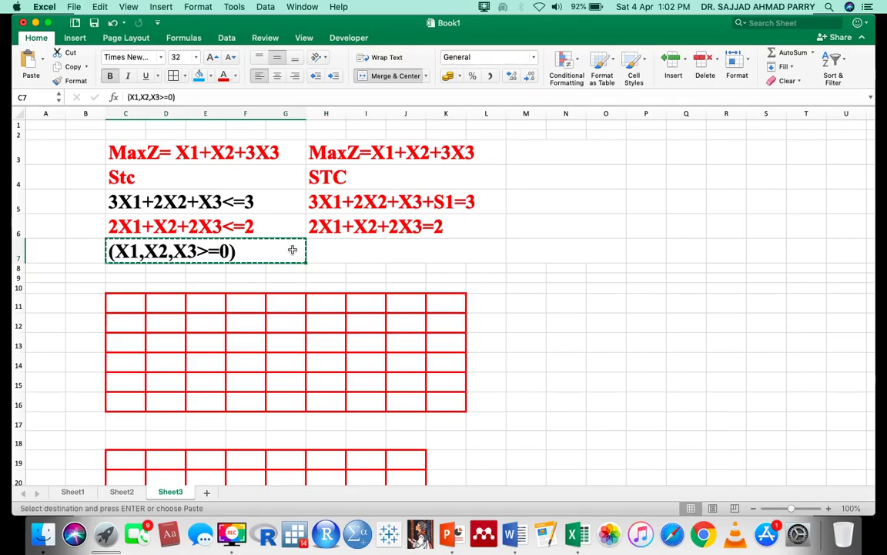
click(337, 253)
key(super+v)
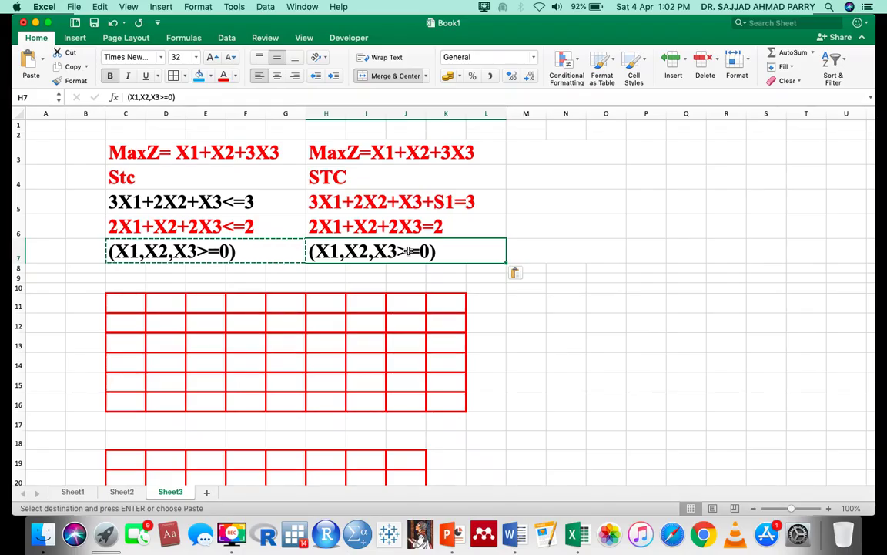
Extend the condition in H7 with the slack variables so it reads (X1,X2,X3,S1,S2>=0).
double_click(408, 251)
key(BackSpace)
text(,S)
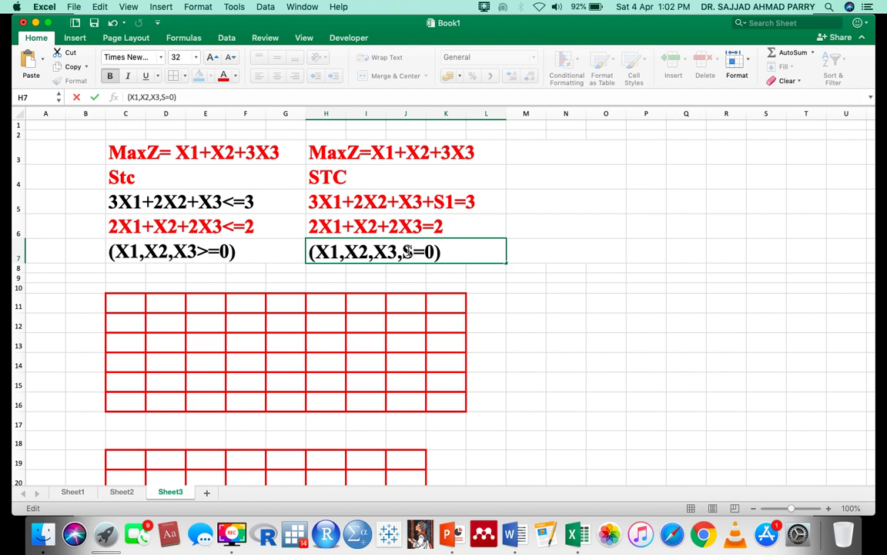
text(1,S2)
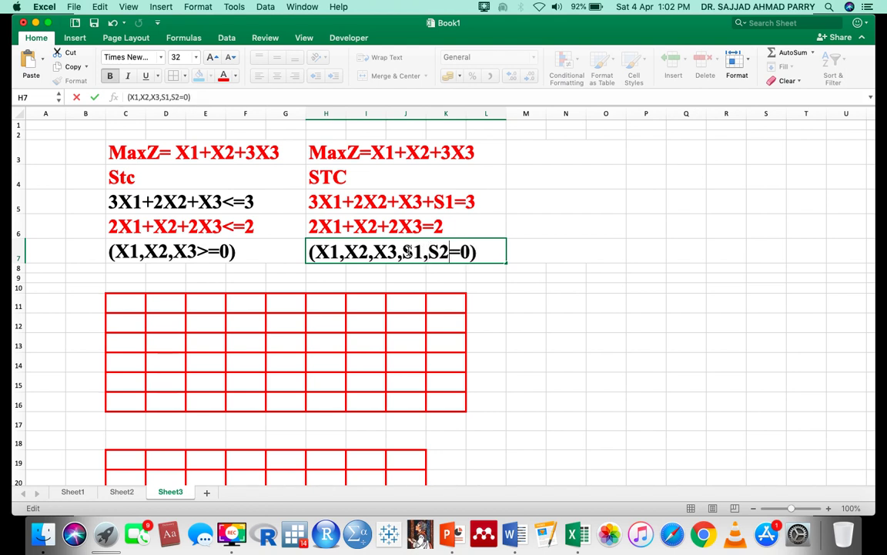
key(BackSpace)
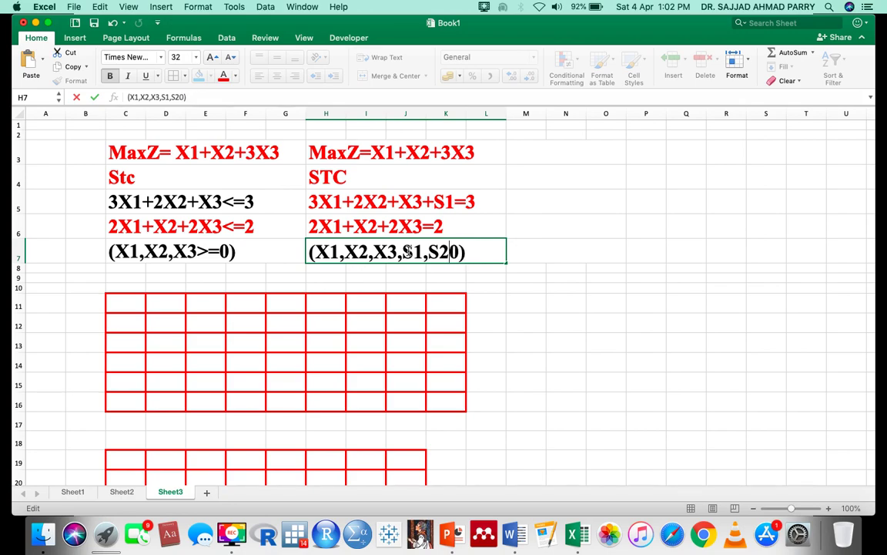
double_click(221, 251)
drag(221, 251, 198, 251)
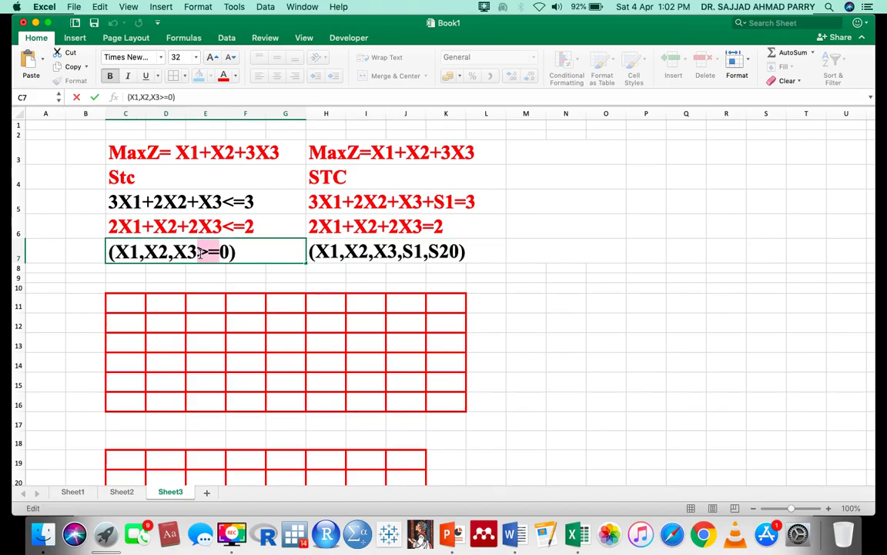
double_click(451, 252)
key(super+v)
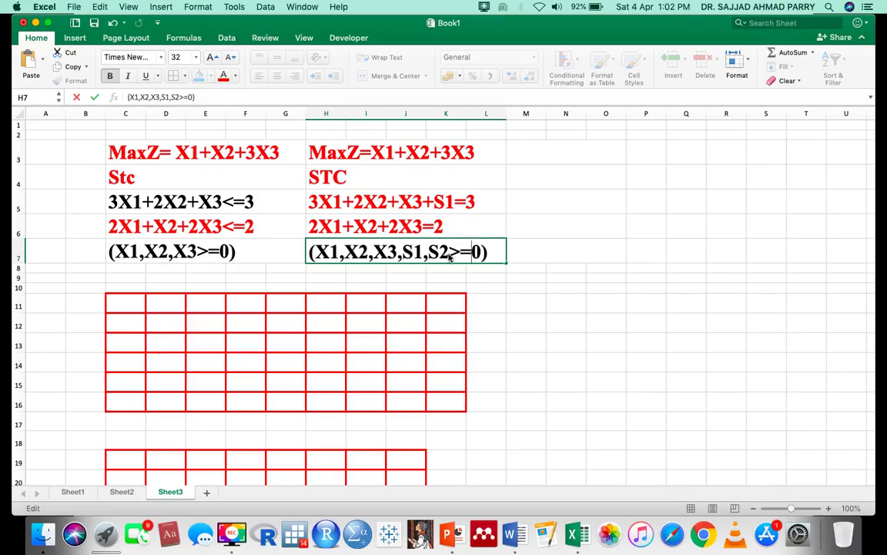
double_click(477, 153)
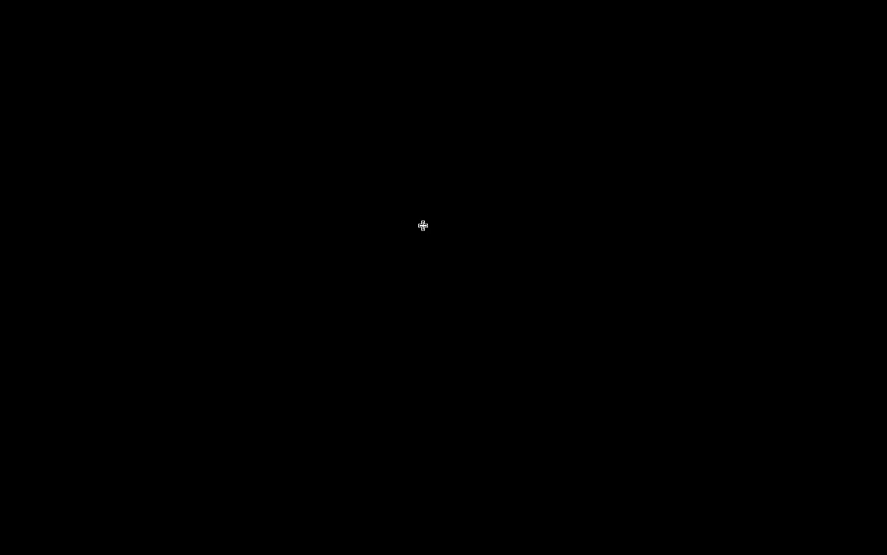
Add the slack variable S2 to the constraint in H6, giving 2X1+X2+2X3+S2=2.
click(422, 226)
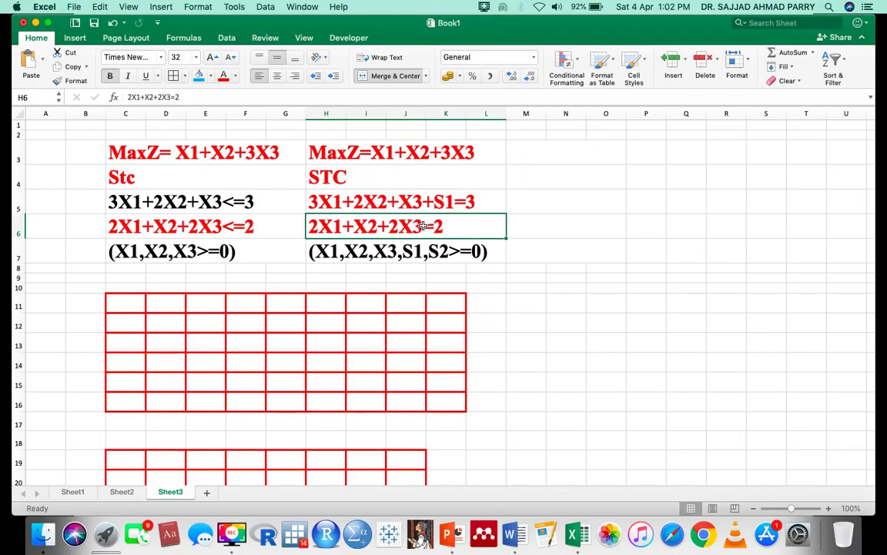
double_click(423, 225)
text(+S2)
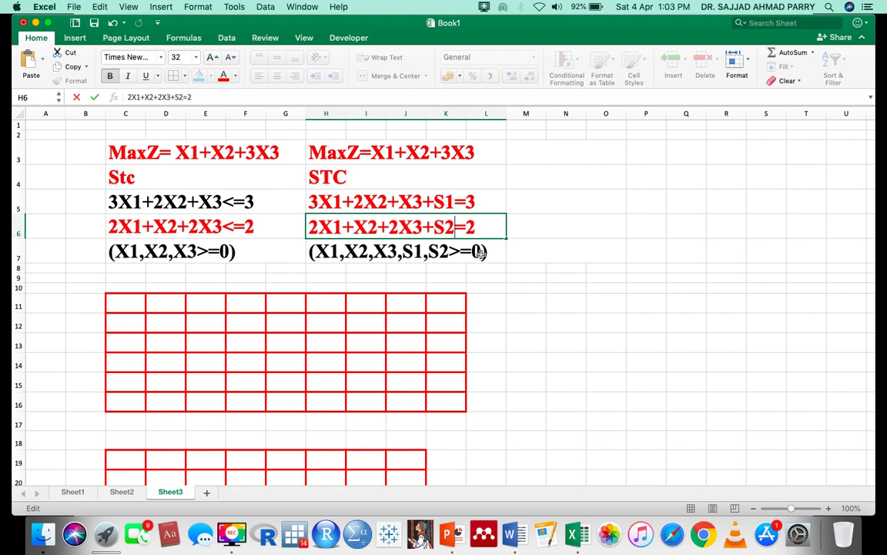
Append zero-cost slack terms to the objective in H3, giving MaxZ=X1+X2+3X3+0S1+0S2.
click(485, 152)
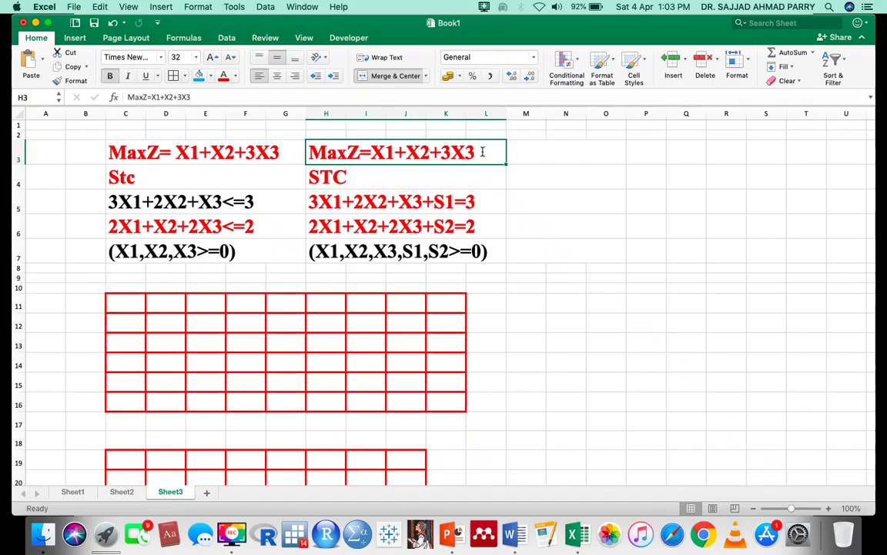
double_click(483, 151)
text(+)
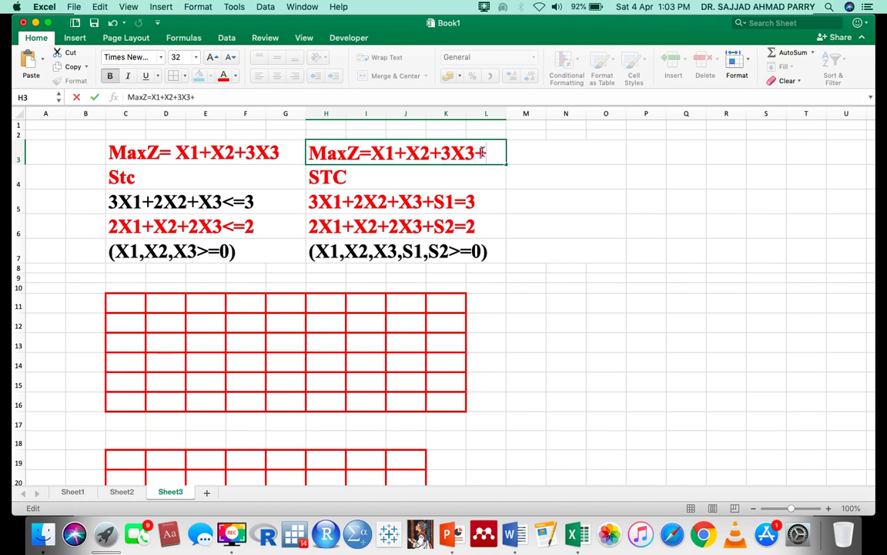
text(0S)
text(1+)
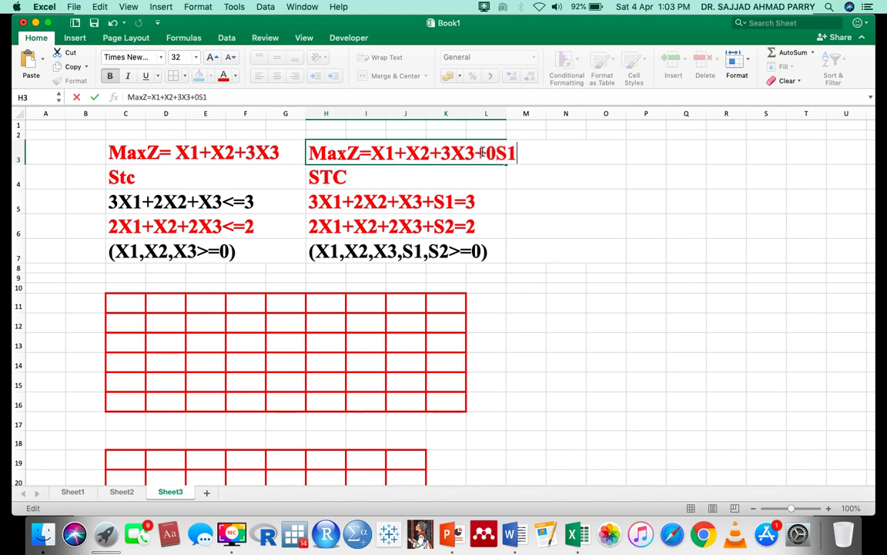
text(0S2)
click(558, 175)
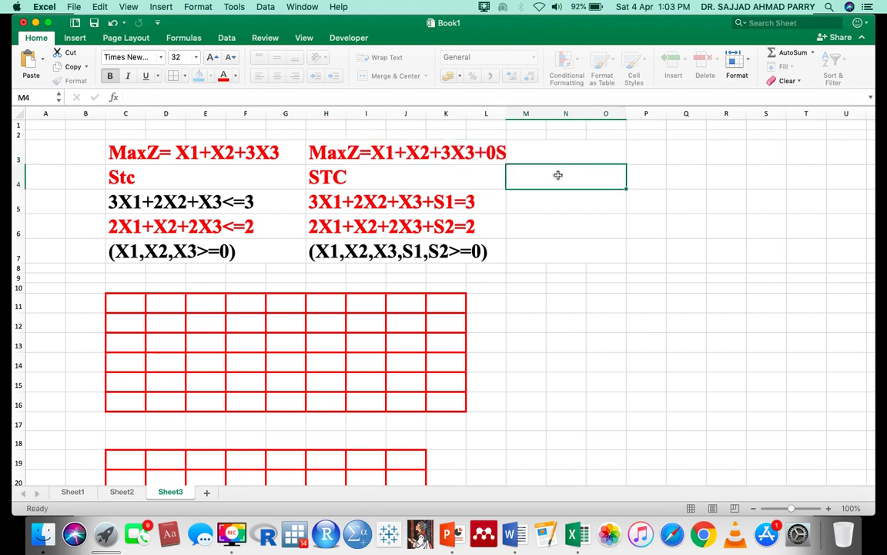
Merge the standard-form objective's cell across H3:O3 and left-align its text.
click(491, 160)
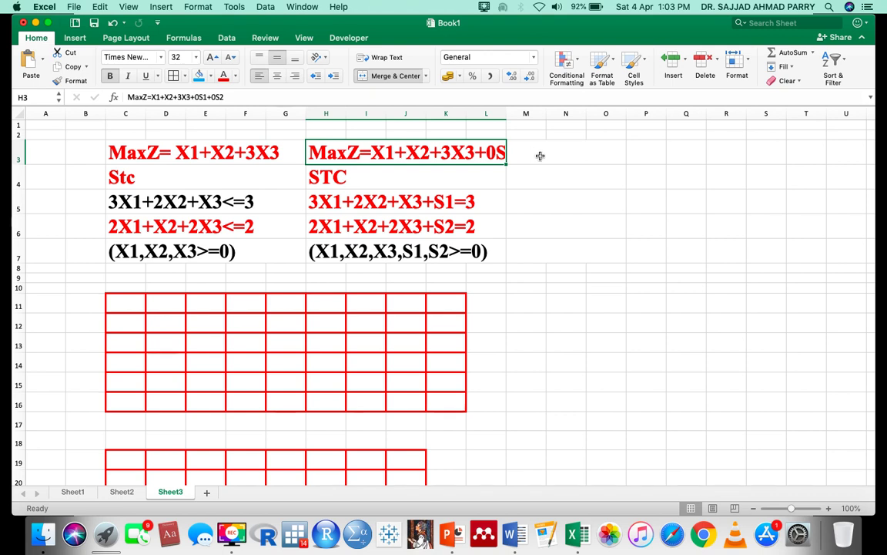
shift+click(606, 153)
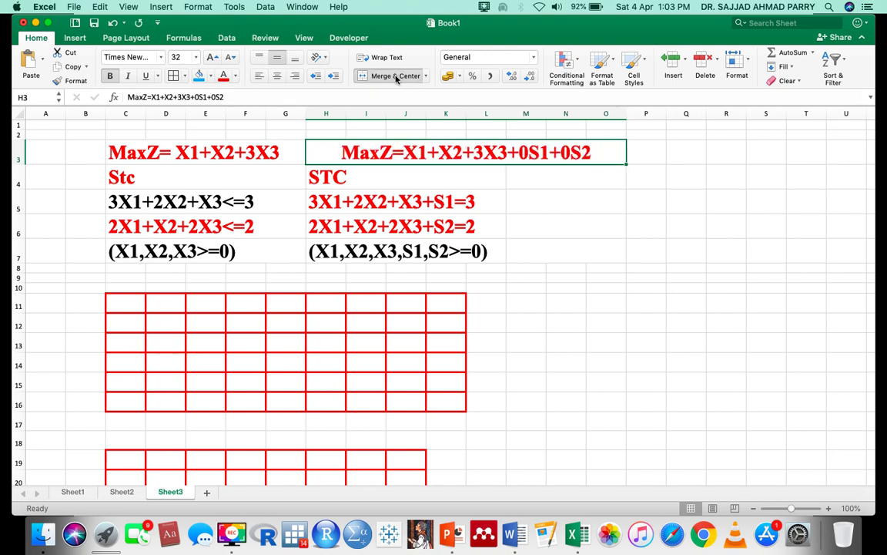
click(542, 211)
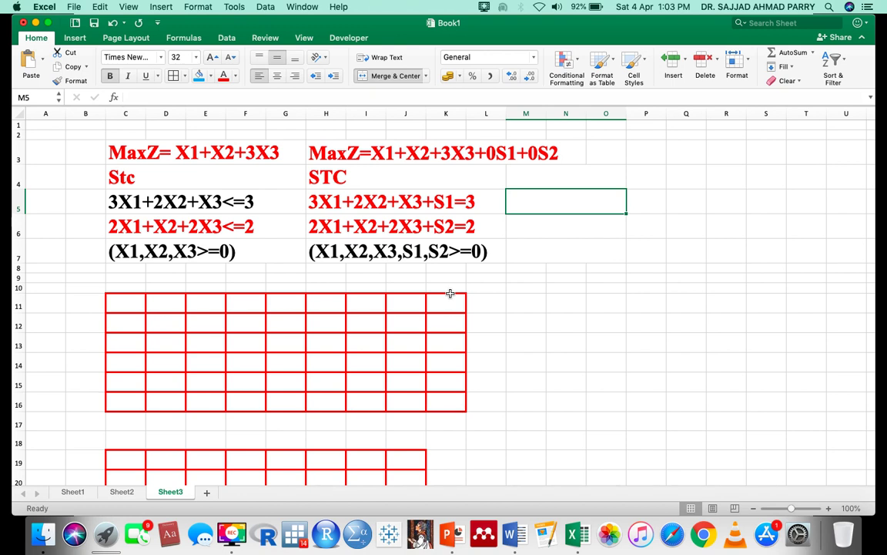
Label the first simplex table with CJ in D11, Basis in D12 and CB in C12.
scroll(450, 294, down, 1)
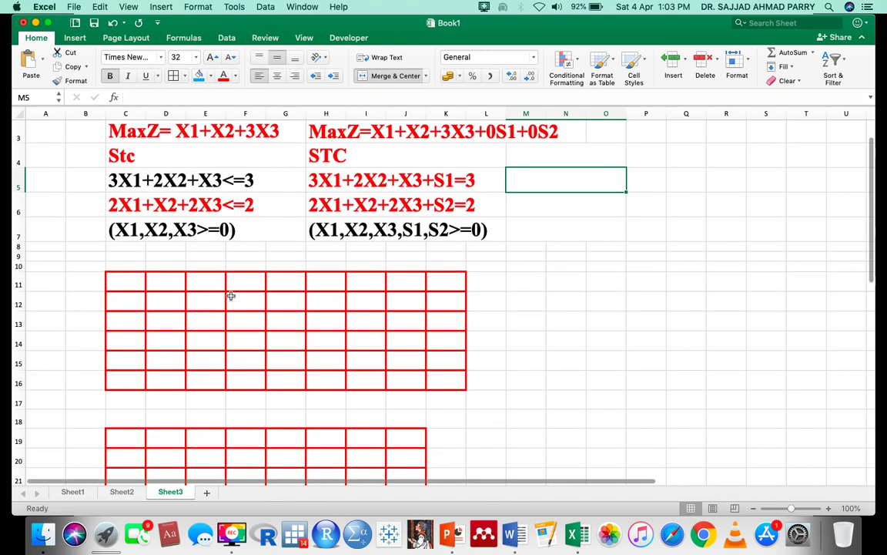
click(168, 282)
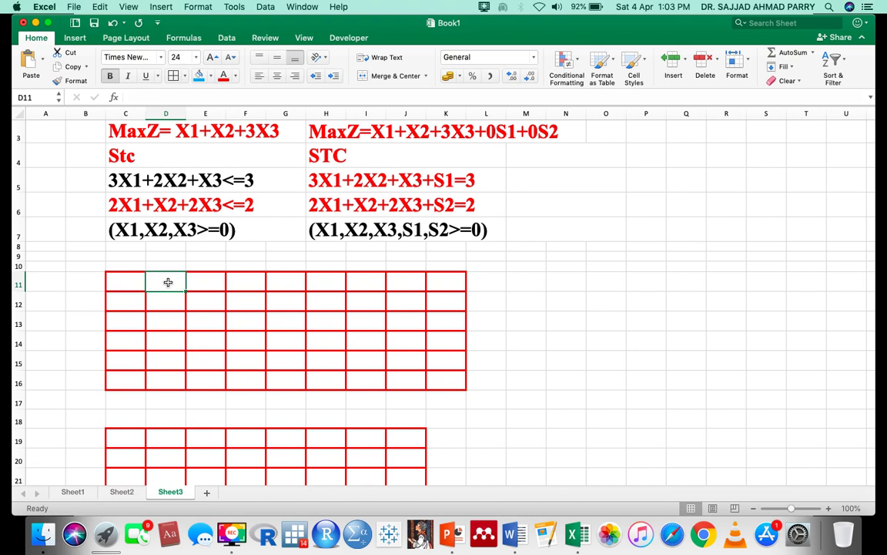
text(CJ)
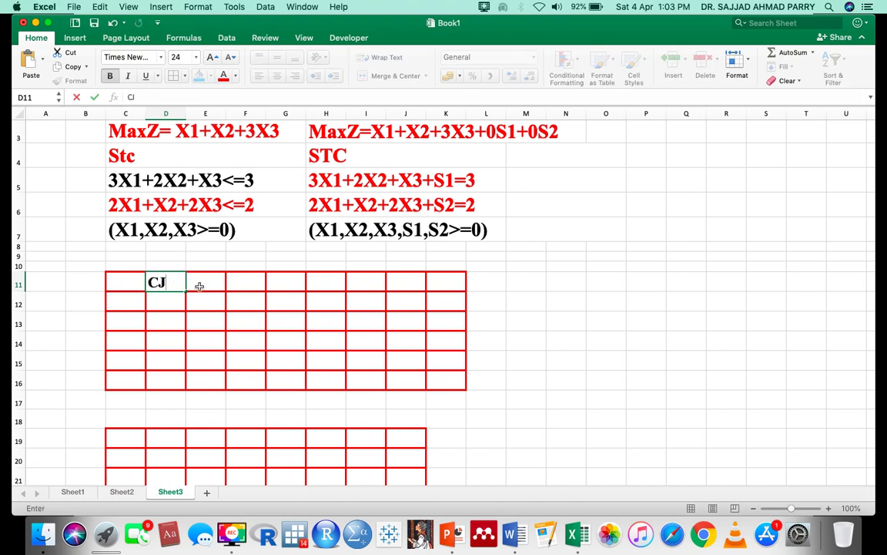
click(167, 300)
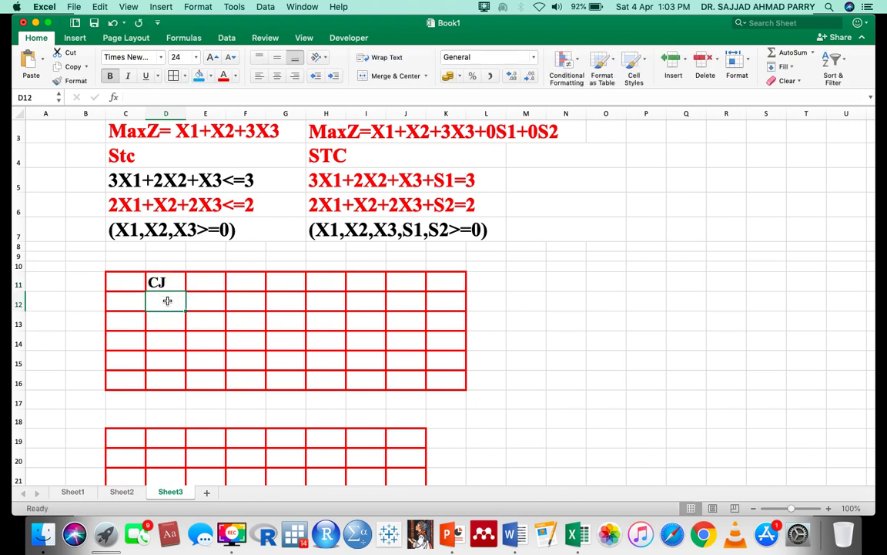
text(Bais)
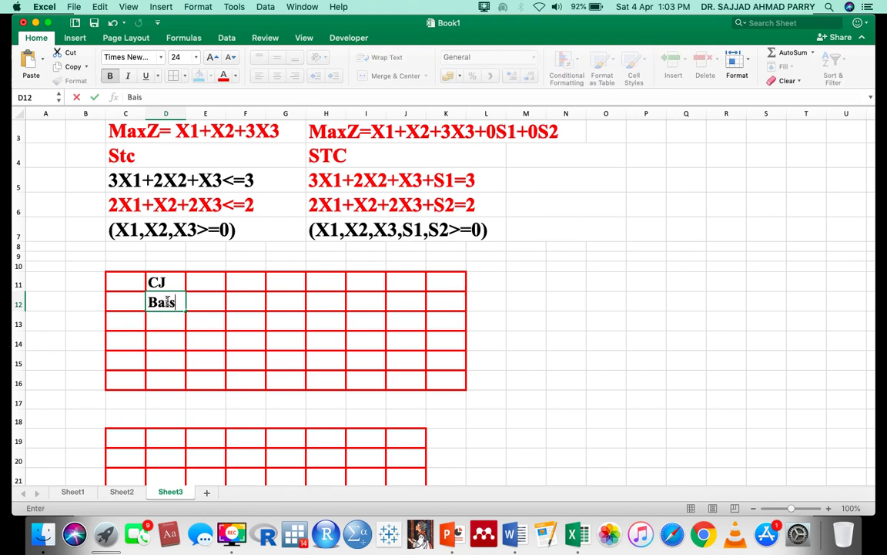
key(BackSpace)
key(BackSpace)
text(sis)
click(128, 306)
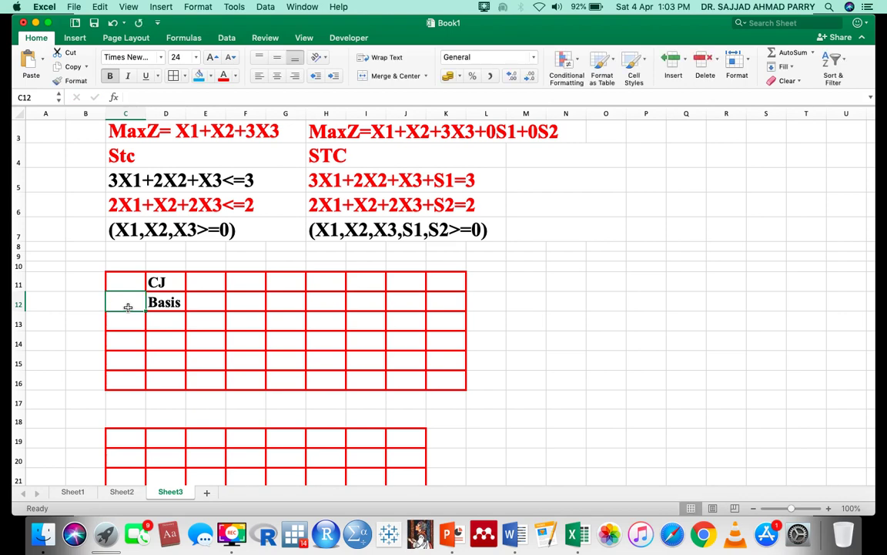
text(CB)
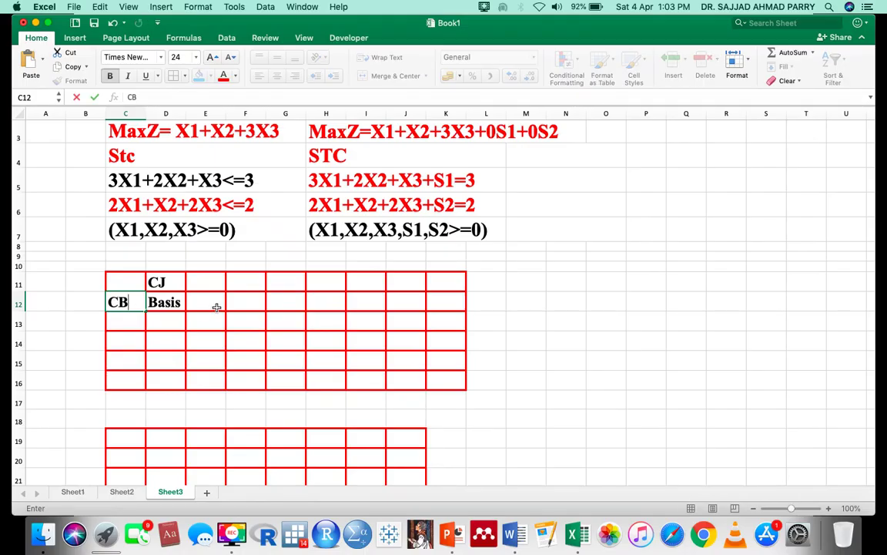
click(208, 298)
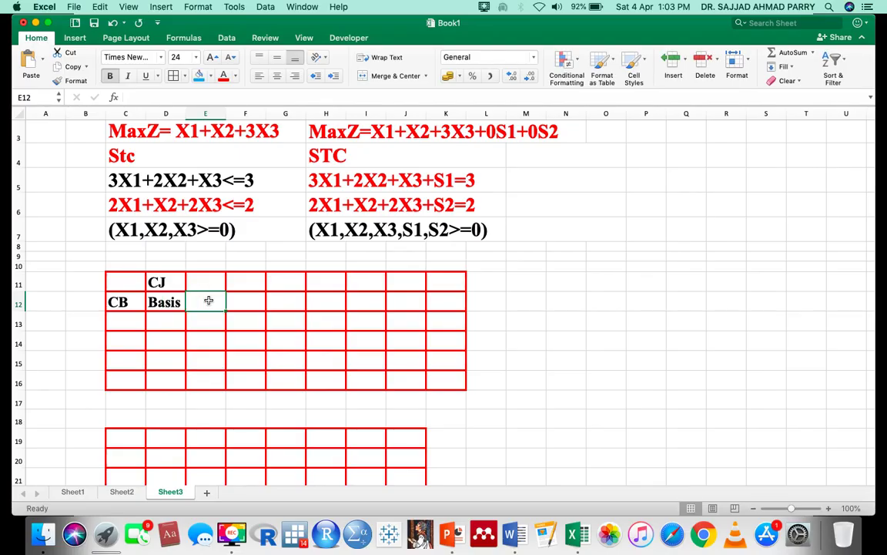
Enter the variable headings X1, X2, X3, S1 and S2 across E12:I12 of the first simplex table.
text(X1)
click(240, 301)
text(X2)
click(281, 302)
text(X3)
click(328, 302)
text(S1)
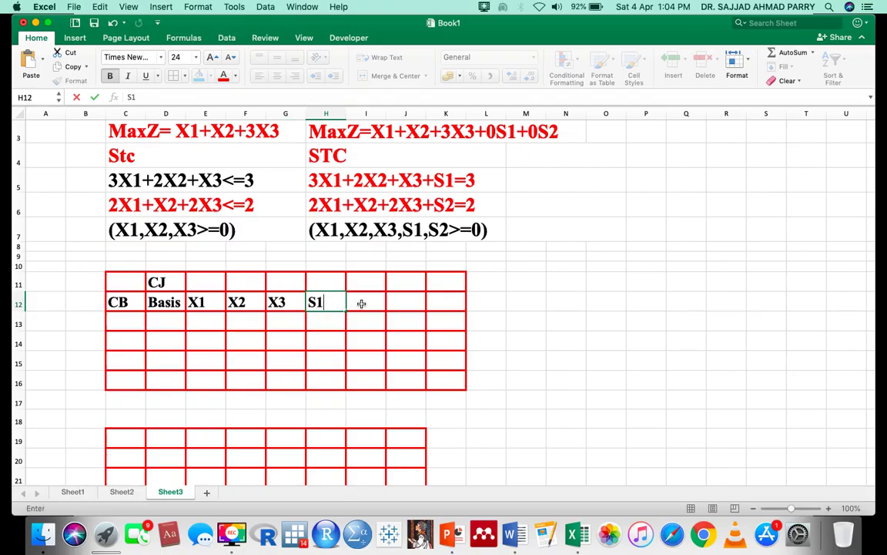
click(361, 304)
text(S2)
Add the column headings Bi in J12 and Theta in K12.
double_click(409, 303)
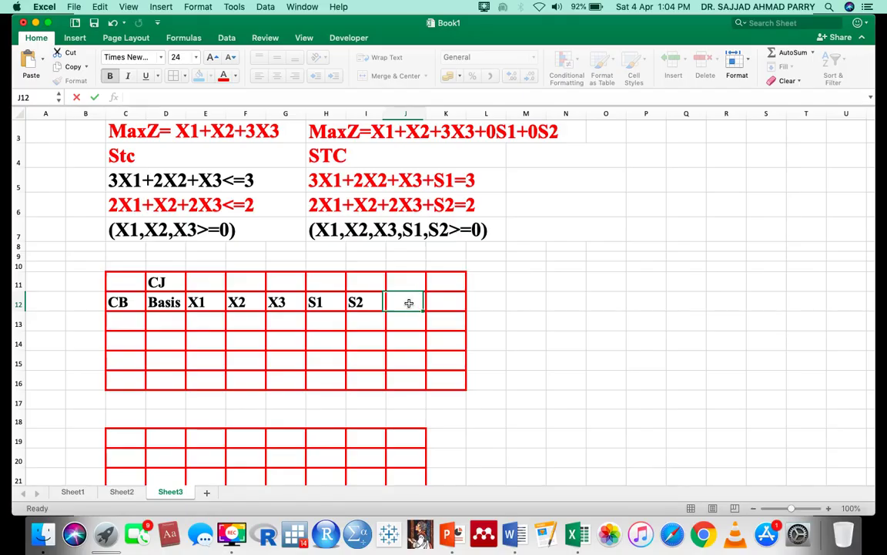
key(Escape)
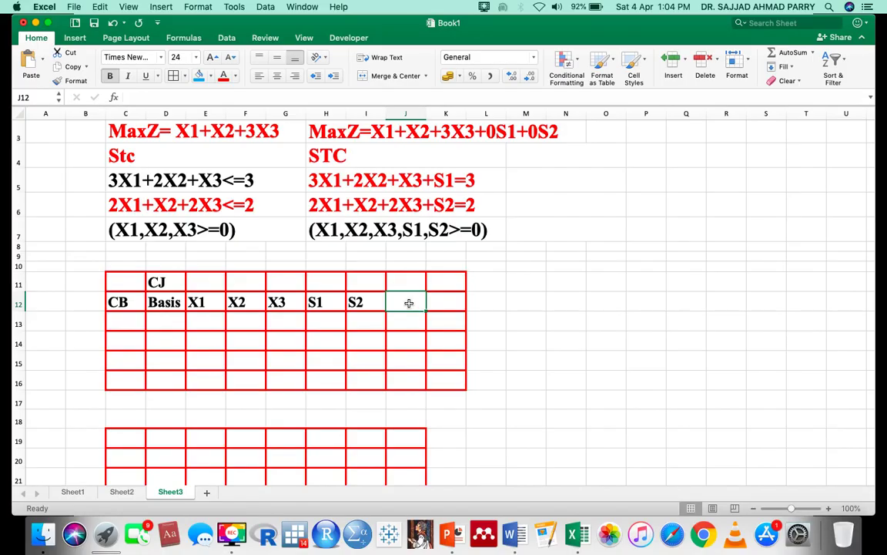
text(Bi)
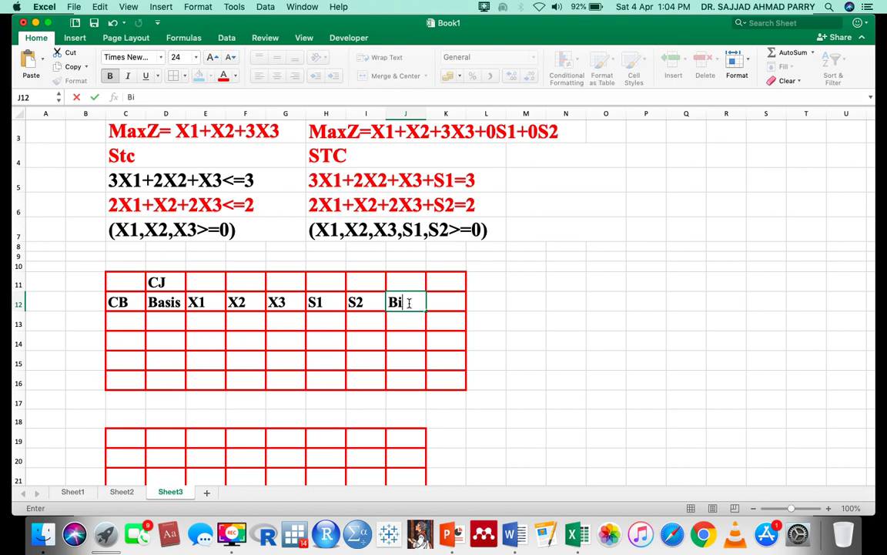
key(Return)
click(453, 301)
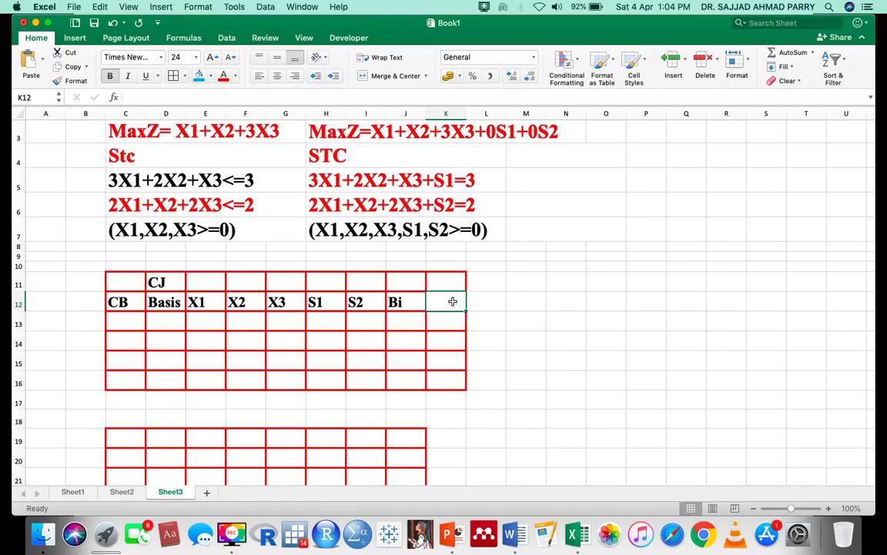
text(Theta)
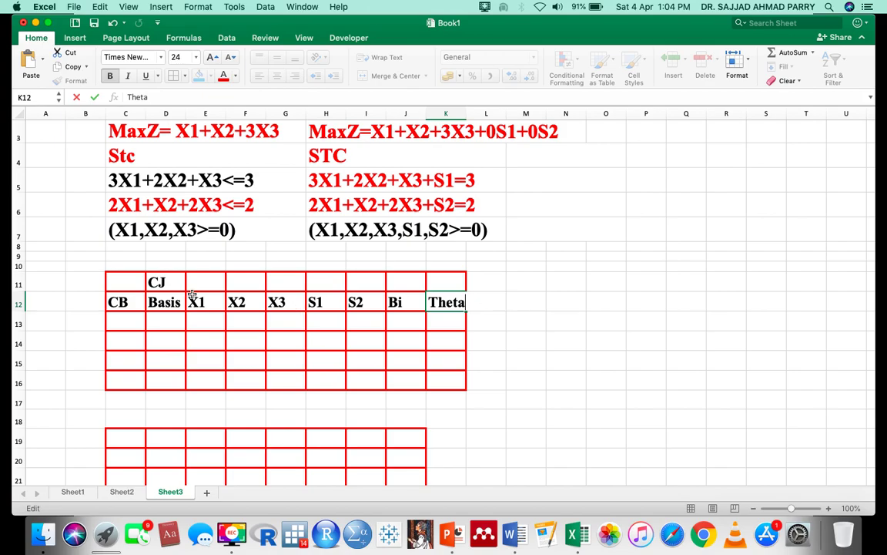
Centre the contents of the first simplex table, C11:K16, both vertically and horizontally.
click(132, 286)
drag(133, 286, 454, 380)
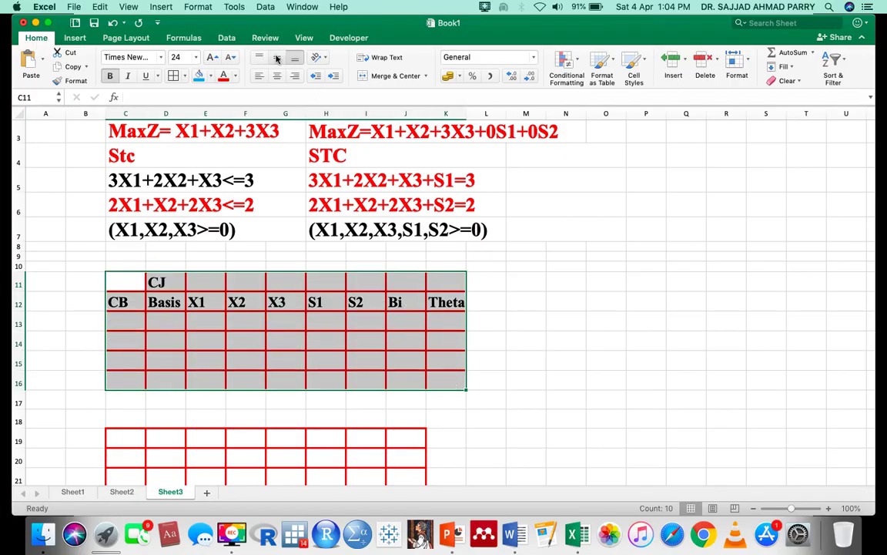
click(277, 58)
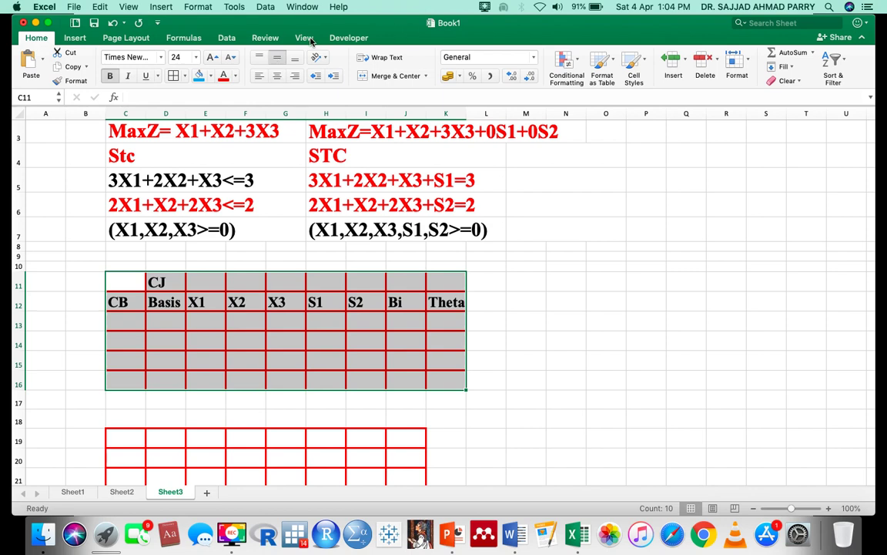
click(277, 75)
click(289, 333)
Enter the basic variables S1 in D13 and S2 in D14 under Basis.
click(164, 316)
text(s1)
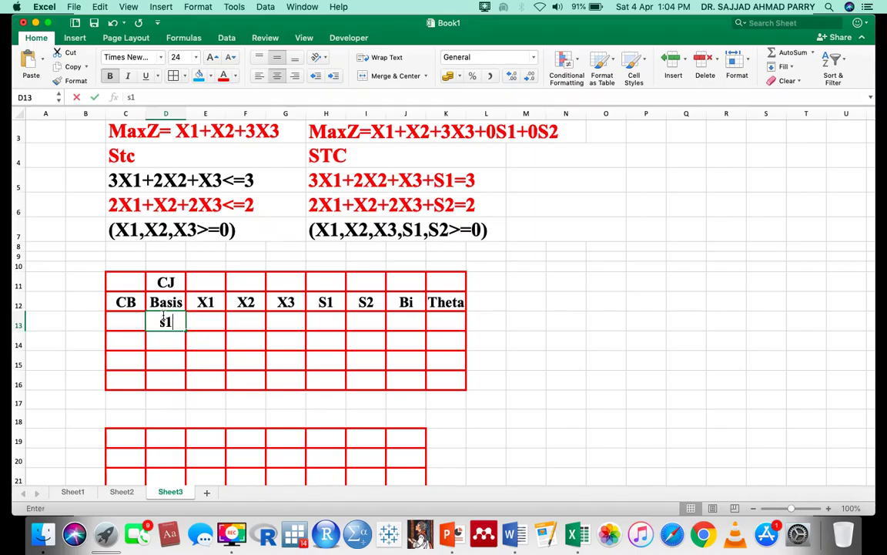
key(BackSpace)
key(BackSpace)
text(S2)
key(BackSpace)
text(1)
key(Return)
text(S2)
key(BackSpace)
key(BackSpace)
text(S1)
key(BackSpace)
text(2)
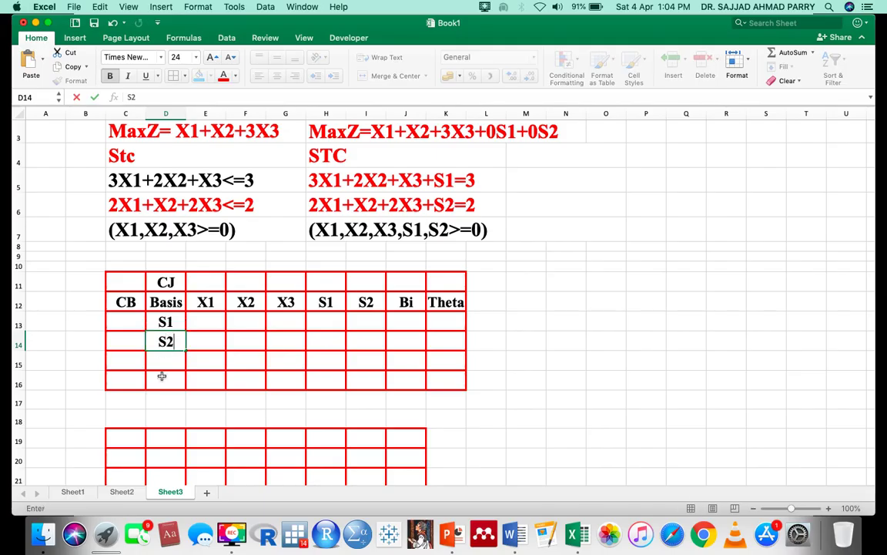
Enter the CB coefficient 0 for both basic variables in C13 and C14.
click(129, 318)
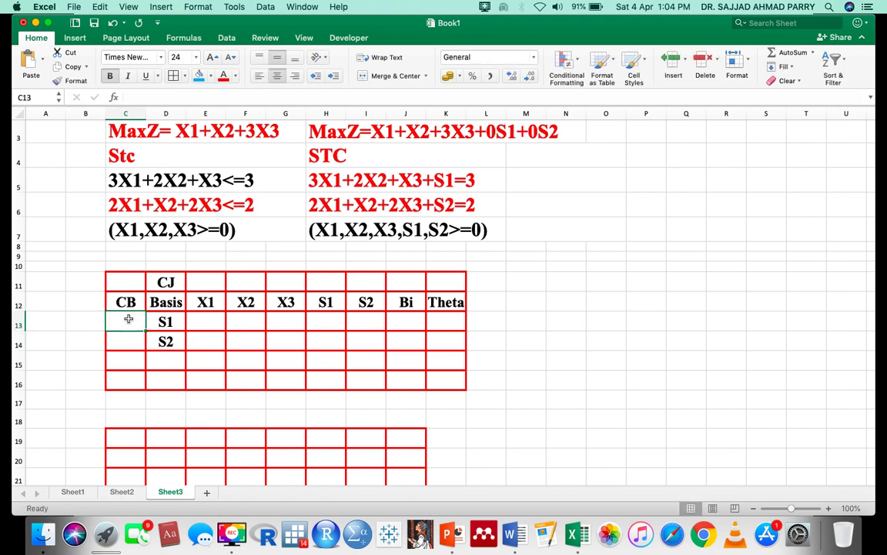
text(0)
click(127, 342)
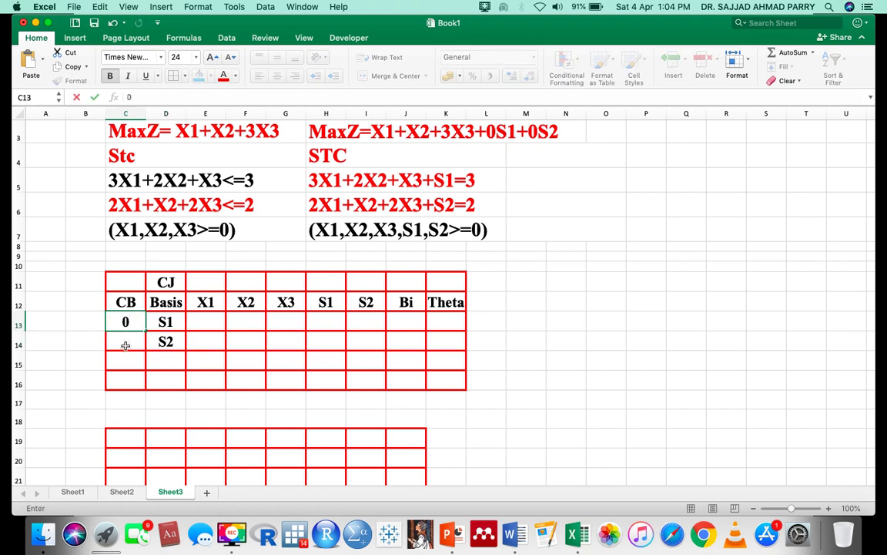
text(0)
click(216, 359)
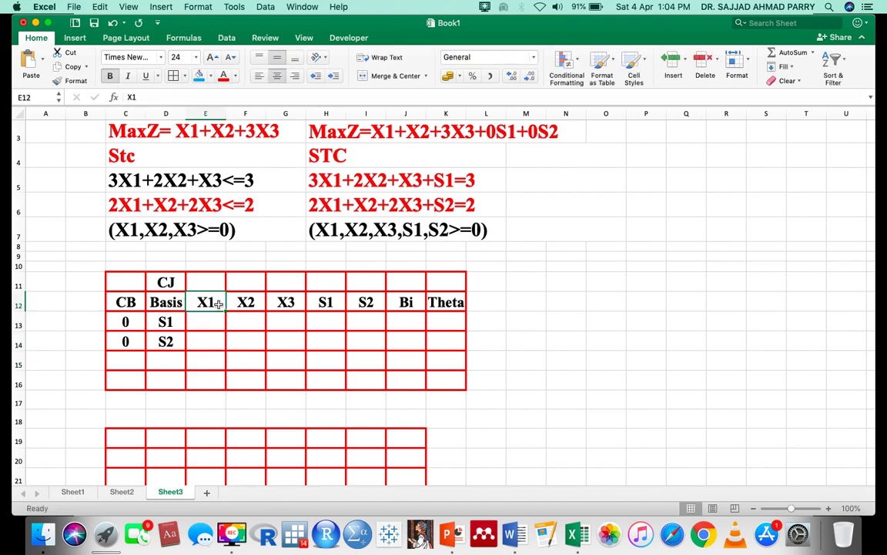
Fill the CJ row E11:I11 with the objective coefficients 1, 1, 3, 0 and 0.
click(208, 282)
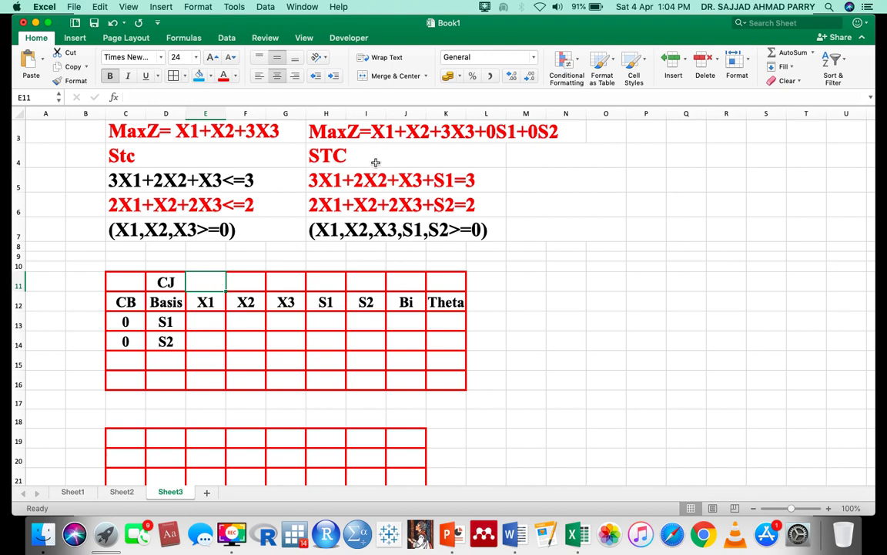
scroll(382, 146, up, 2)
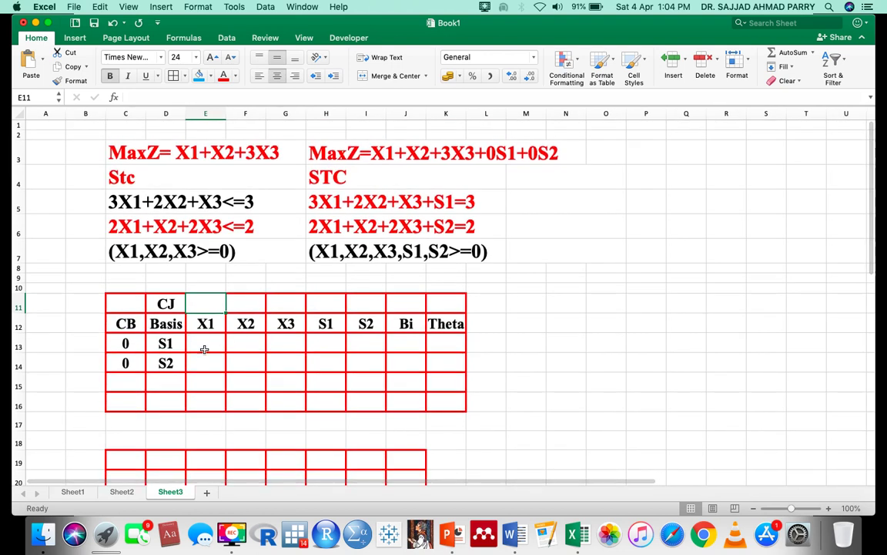
text(1)
click(249, 305)
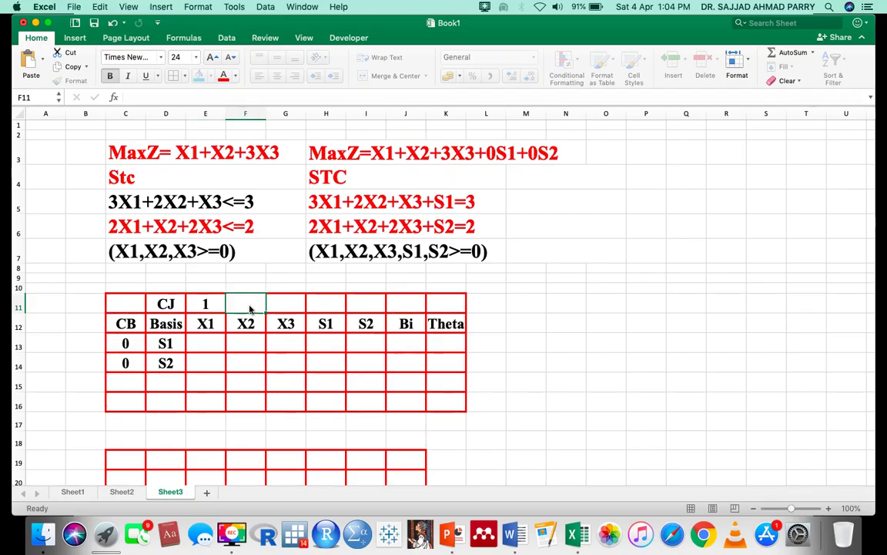
text(1)
click(295, 305)
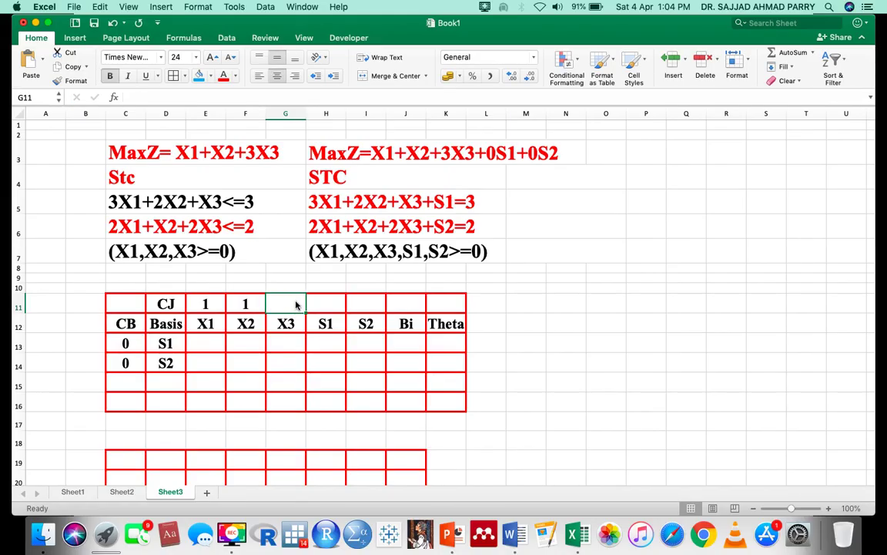
text(3)
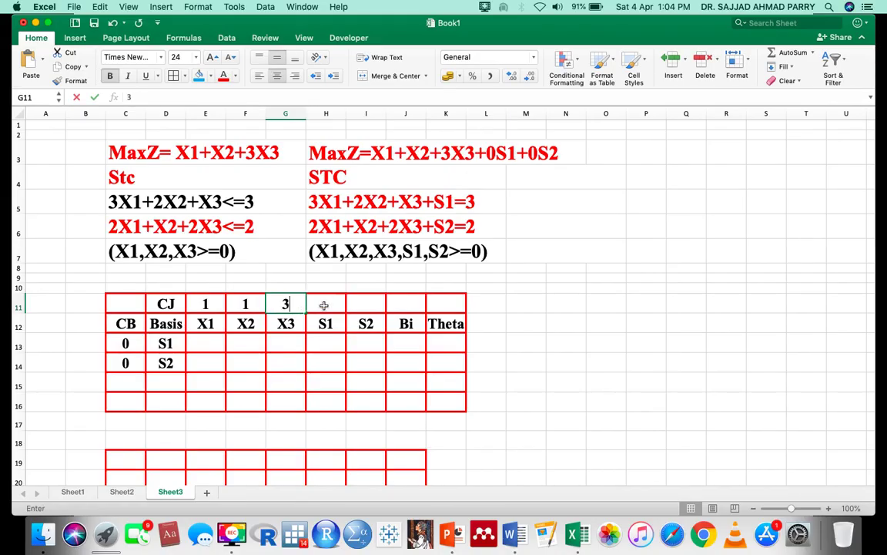
click(330, 304)
text(0)
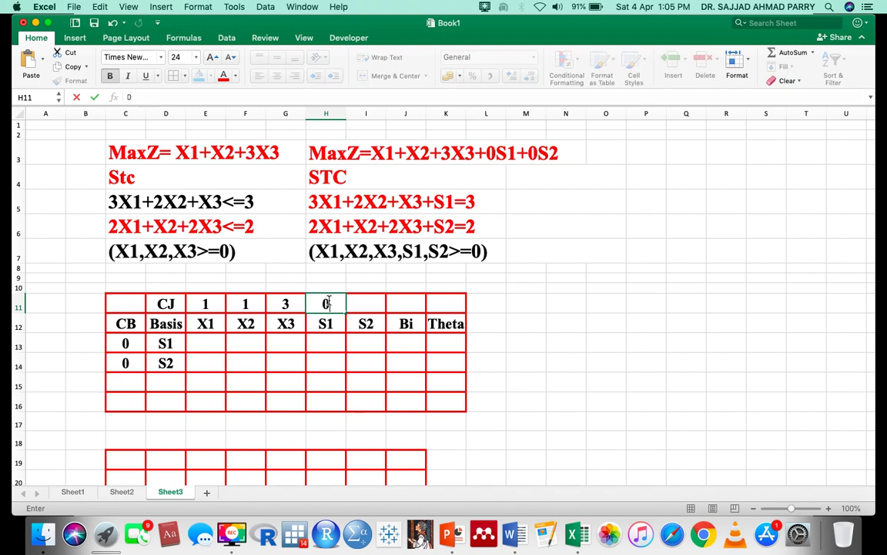
double_click(367, 302)
text(0)
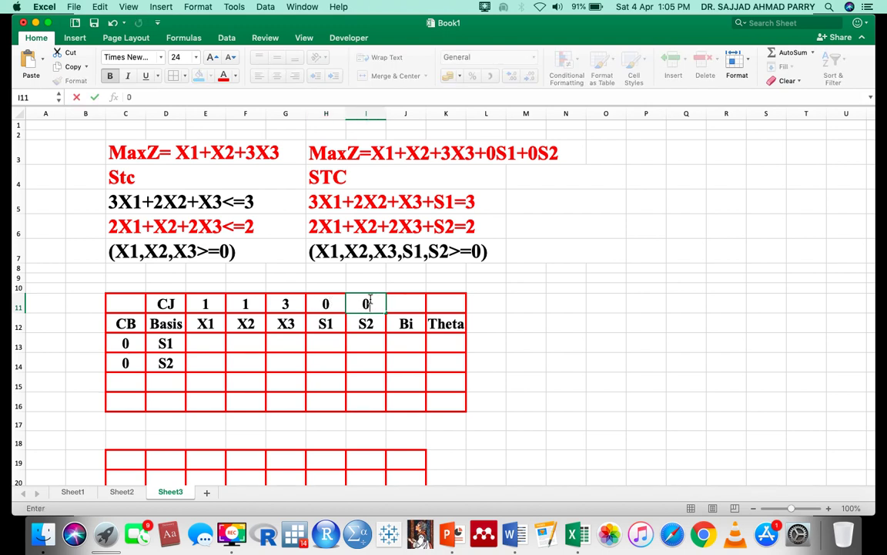
Enter the first constraint's coefficients 3, 2, 1 and 1 in E13:H13 of the S1 row.
click(203, 341)
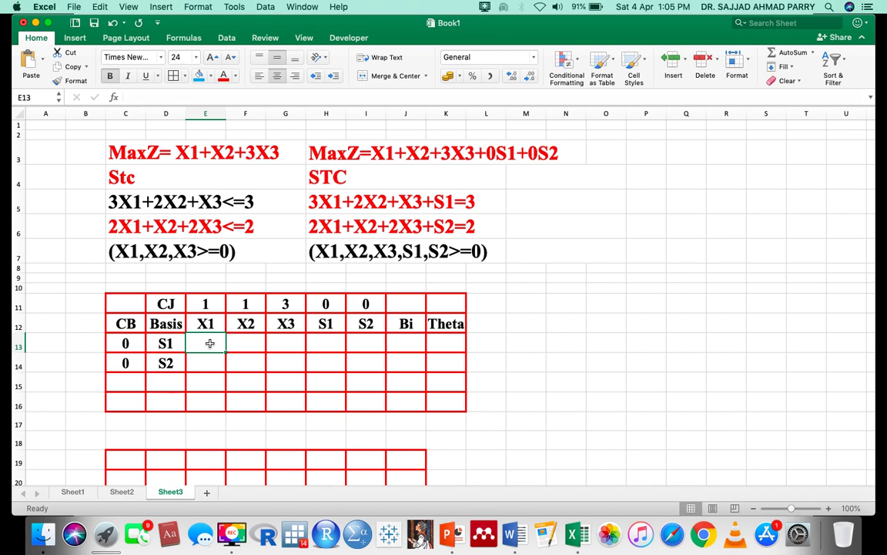
text(3)
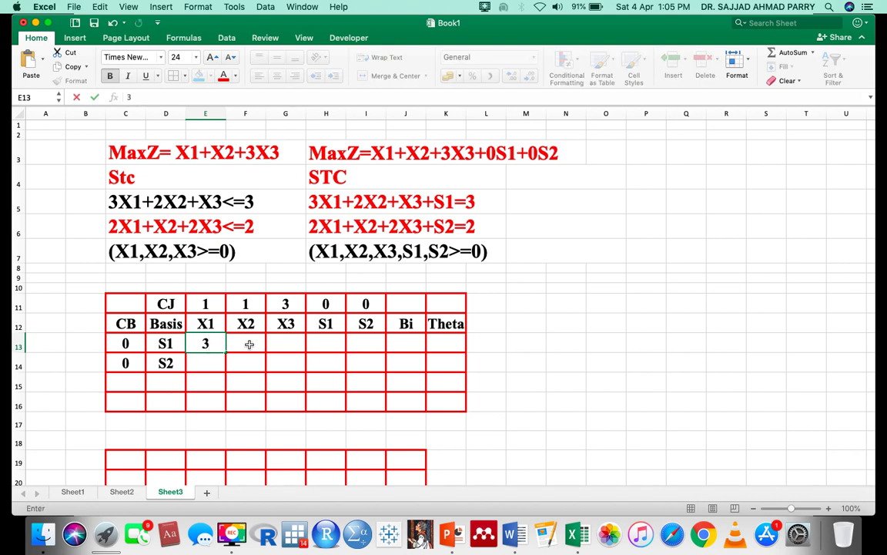
click(249, 344)
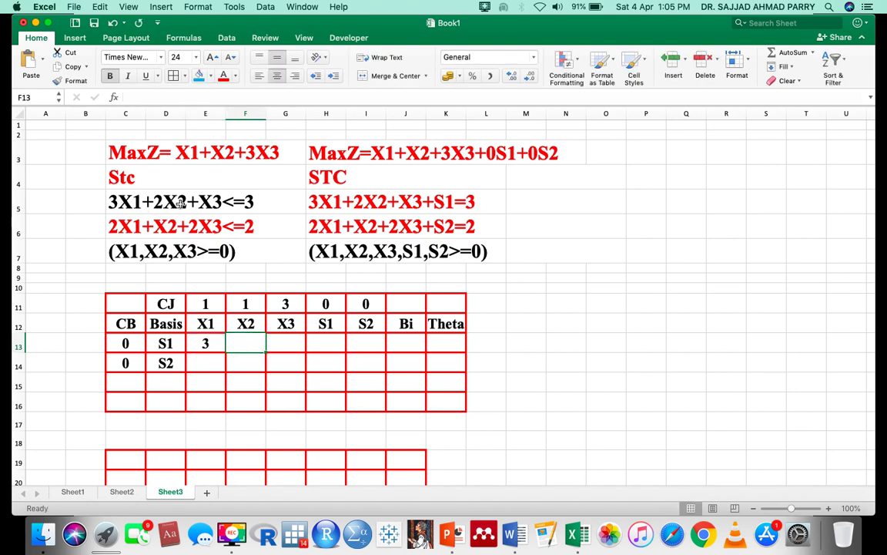
click(179, 201)
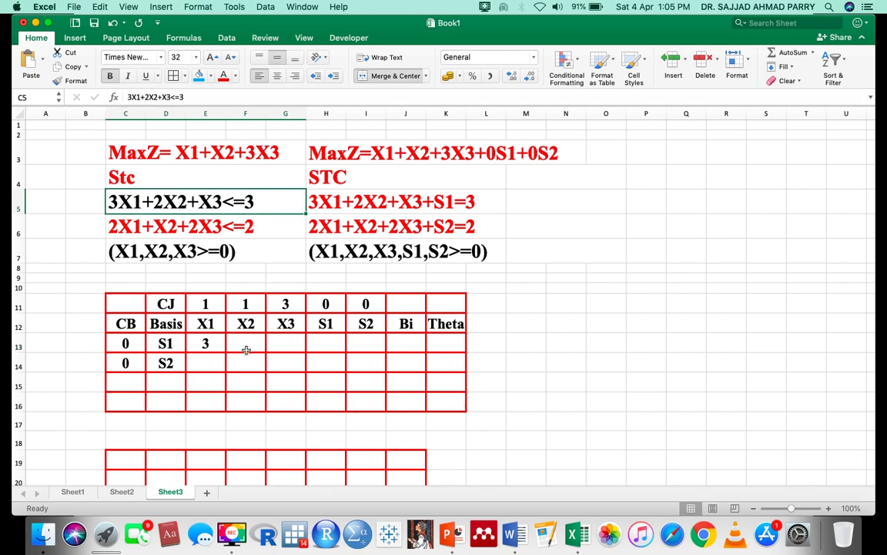
click(252, 348)
text(2)
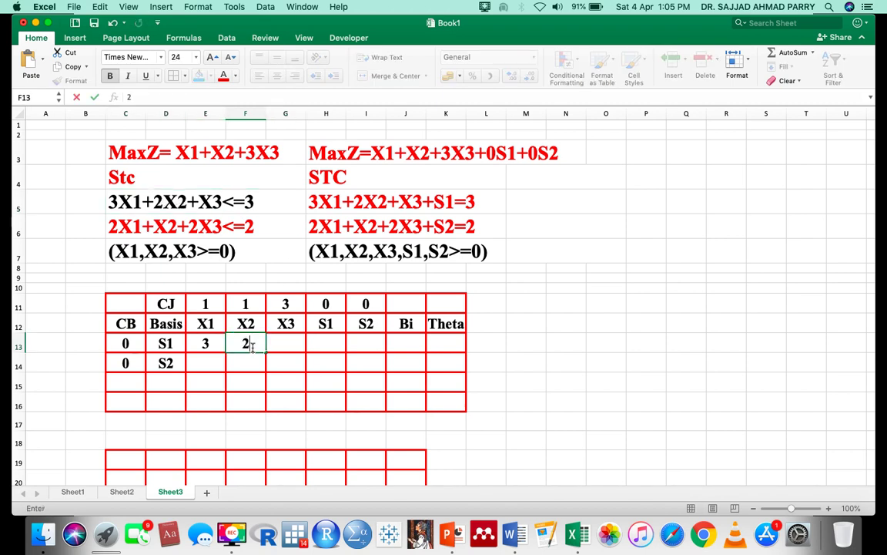
click(293, 343)
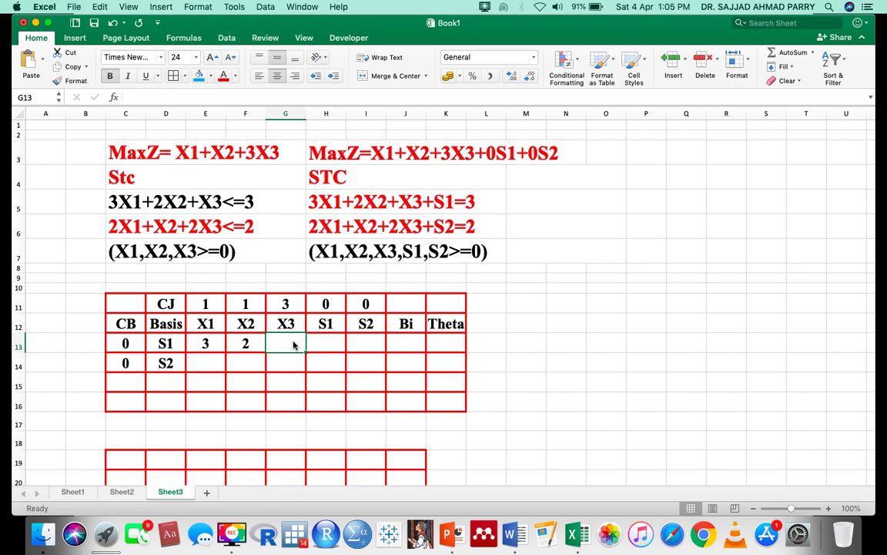
text(1)
click(340, 345)
text(1)
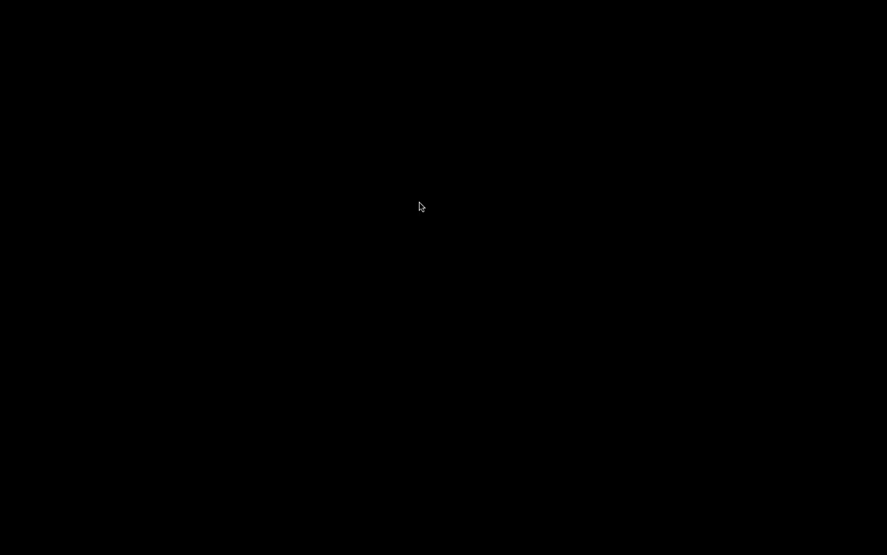
Complete the S1 row with 0 under S2 in I13 and the right-hand side 3 in J13.
click(432, 202)
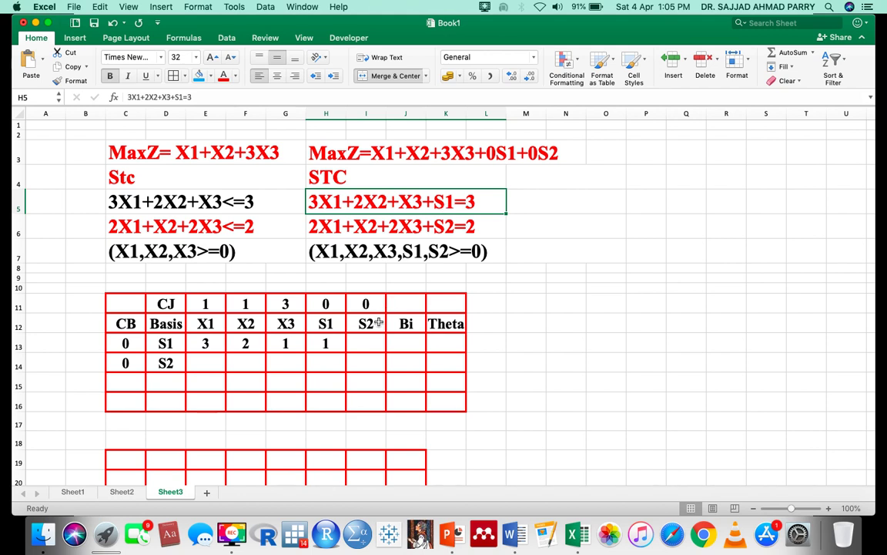
click(370, 347)
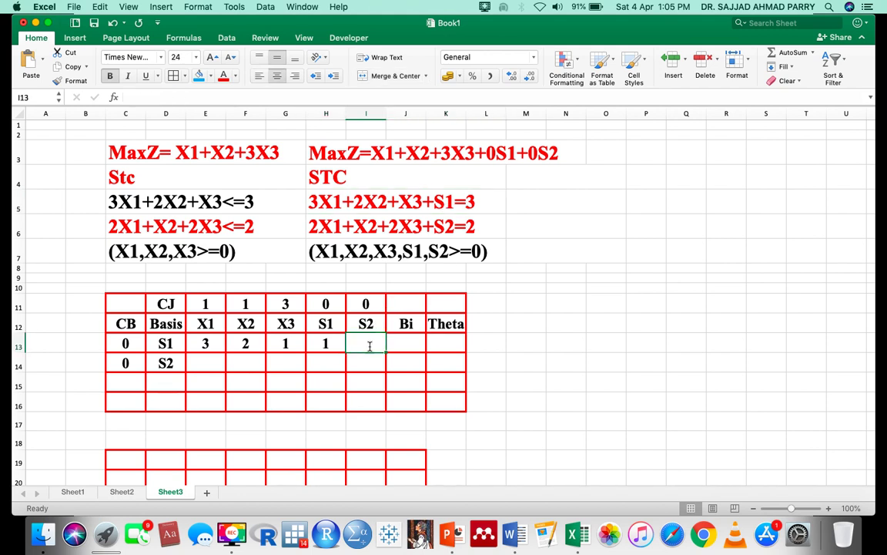
text(0)
click(403, 346)
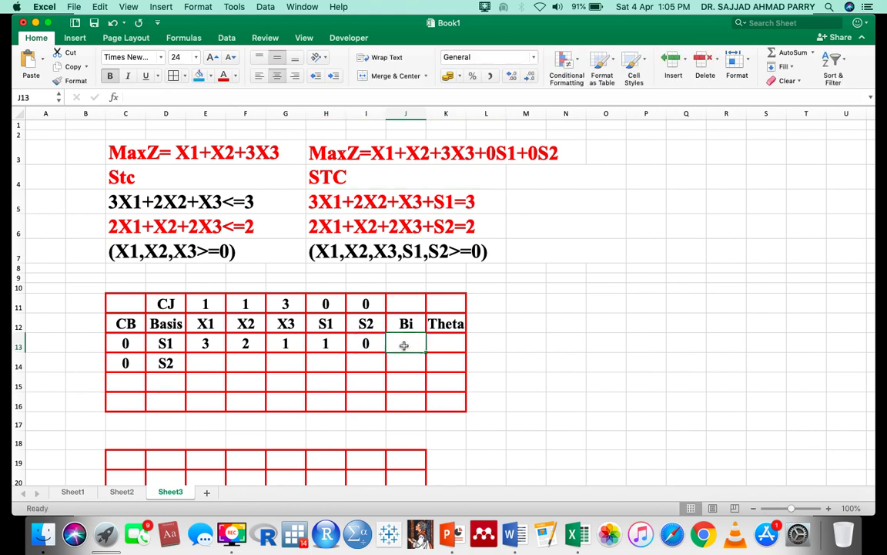
text(3)
Enter the second constraint's X1, X2 and X3 coefficients 2, 1 and 2 in E14:G14 of the S2 row.
click(206, 358)
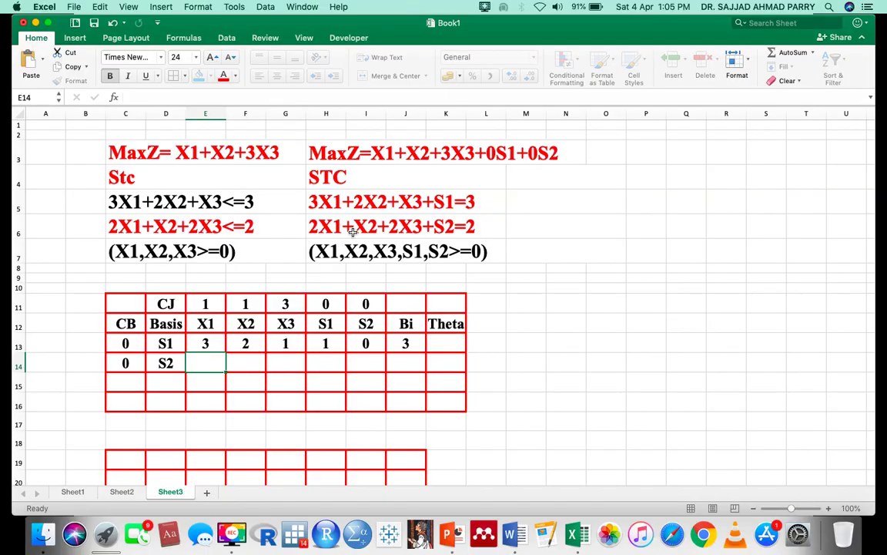
click(329, 228)
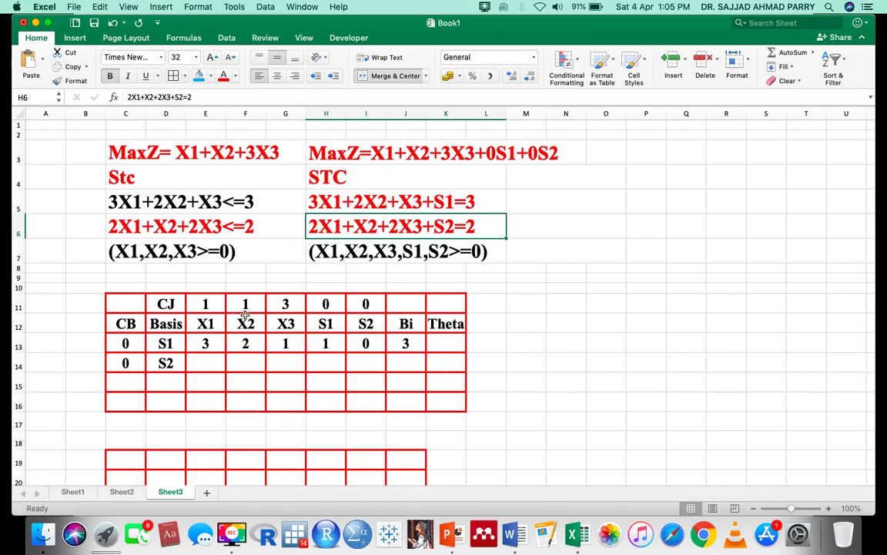
text(2)
click(207, 360)
text(2)
click(246, 363)
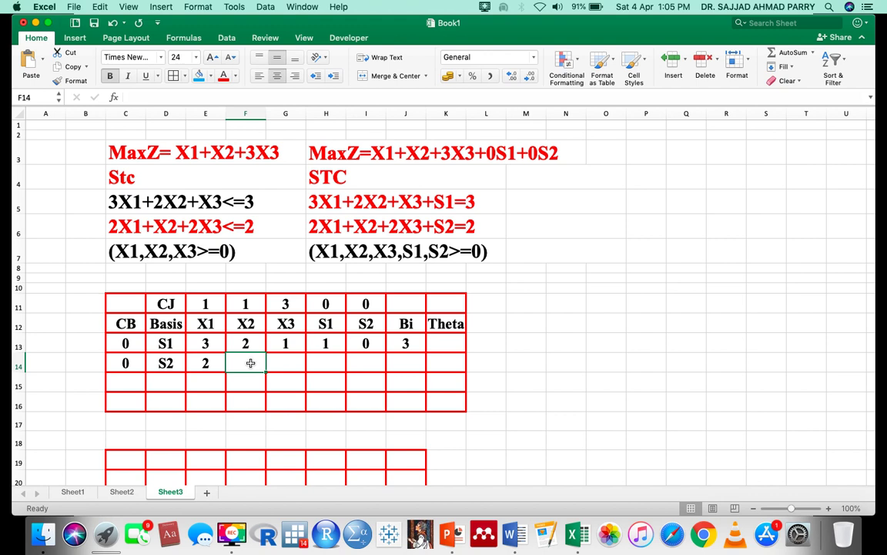
text(1)
click(291, 363)
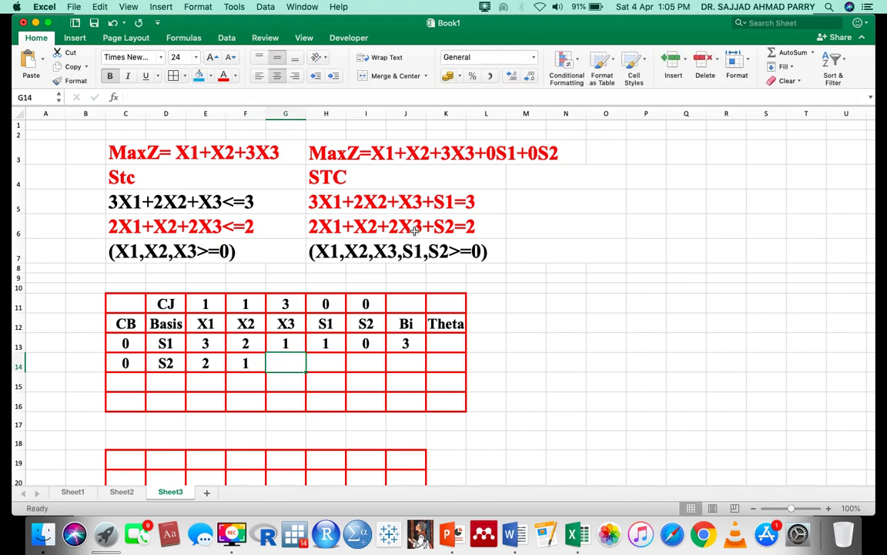
text(2)
Complete the S2 row with 0 under S1, 1 under S2 and the right-hand side 2 in H14:J14.
click(333, 360)
text(0)
click(360, 365)
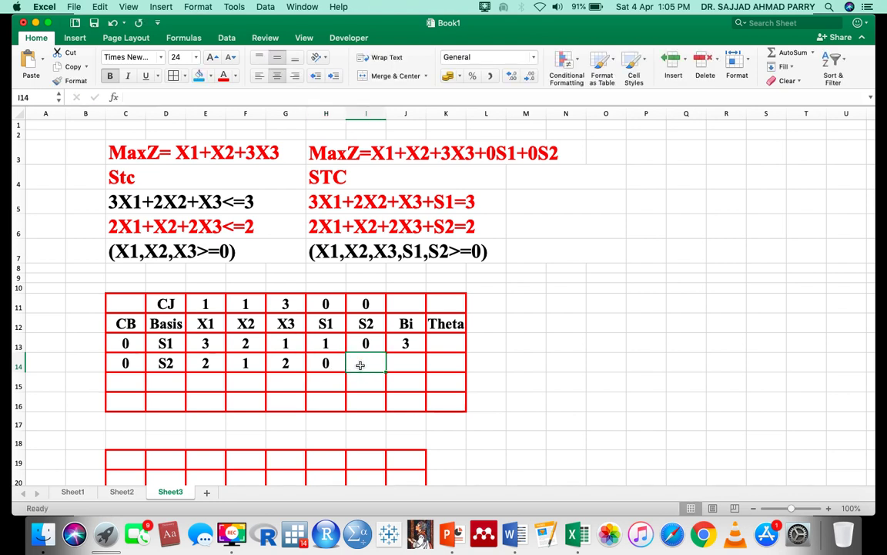
text(1)
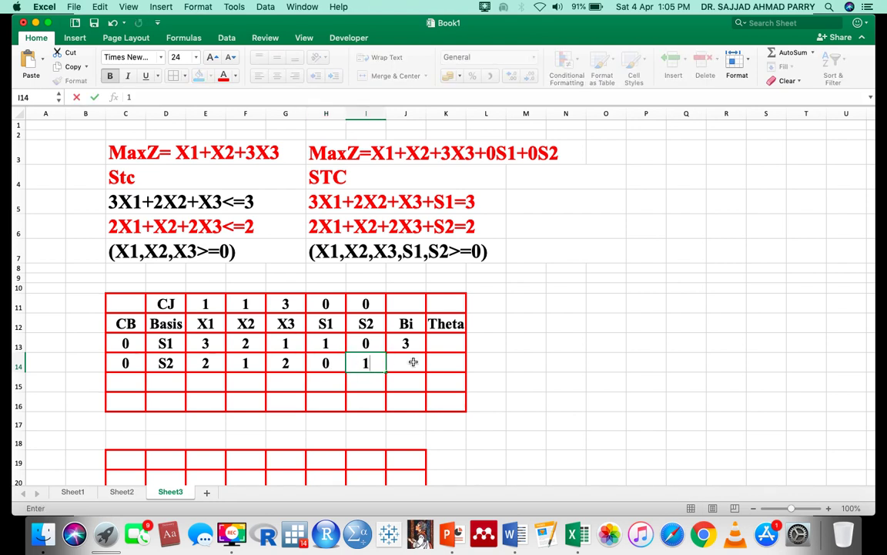
click(412, 362)
text(2)
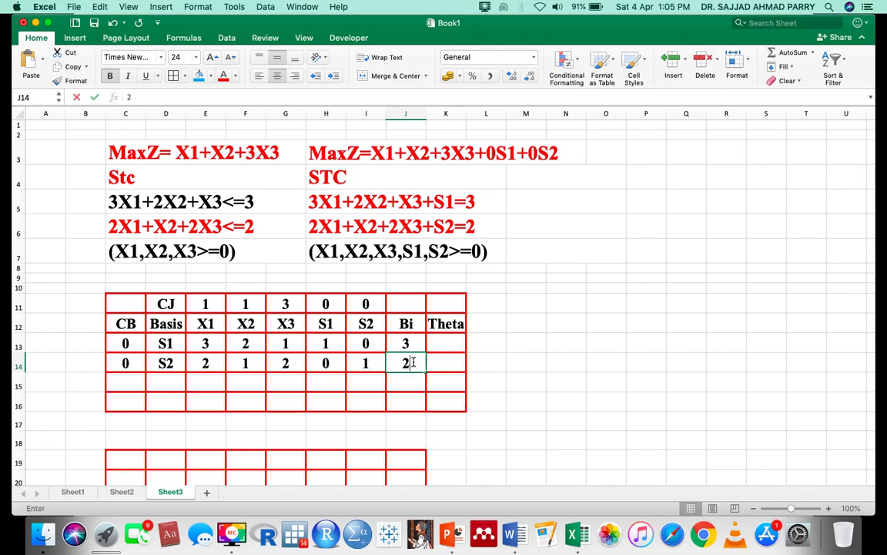
Label the two remaining table rows Zj in D15 and Zj-Cj in D16, and fit column D's width to its text.
click(161, 387)
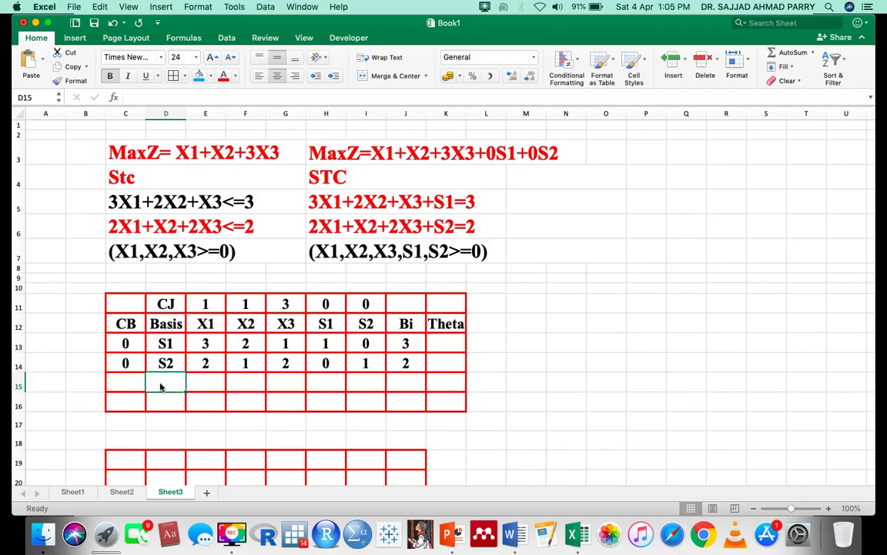
text(ZJ)
key(BackSpace)
text(j)
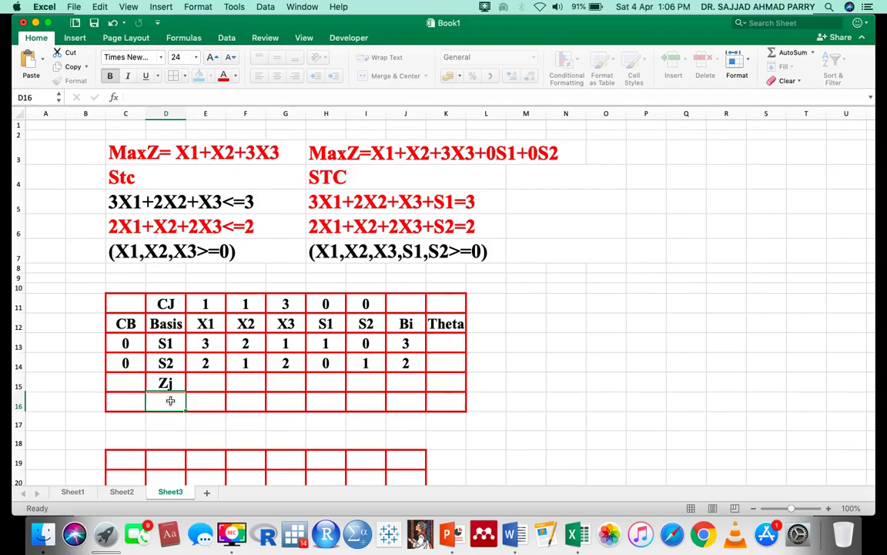
click(171, 401)
text(Zj-C)
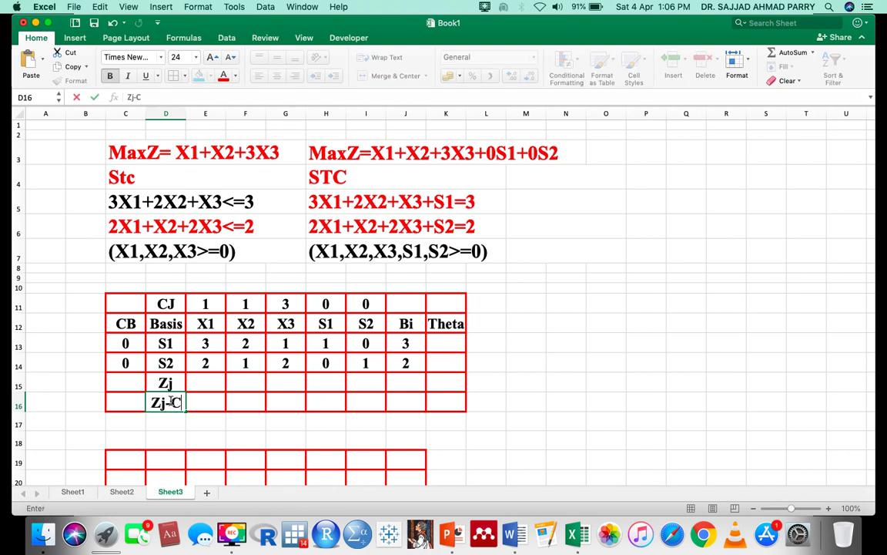
text(j)
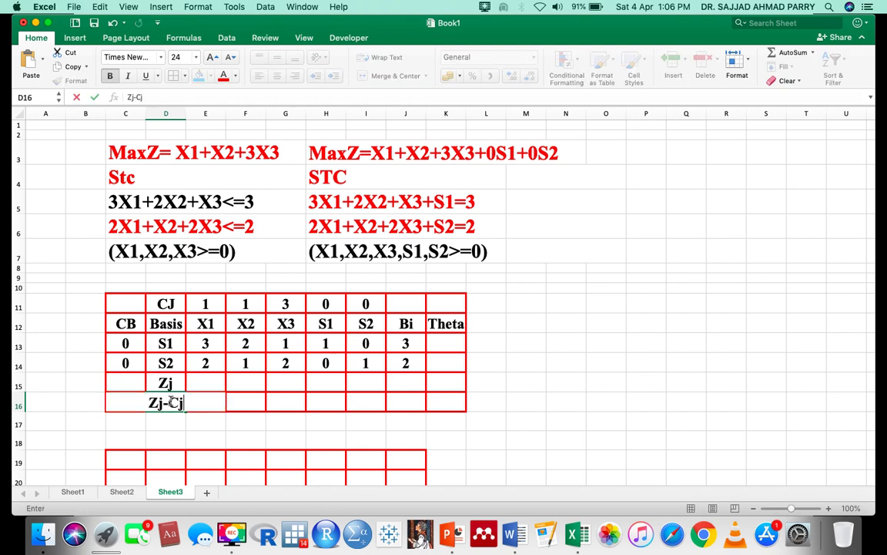
click(185, 113)
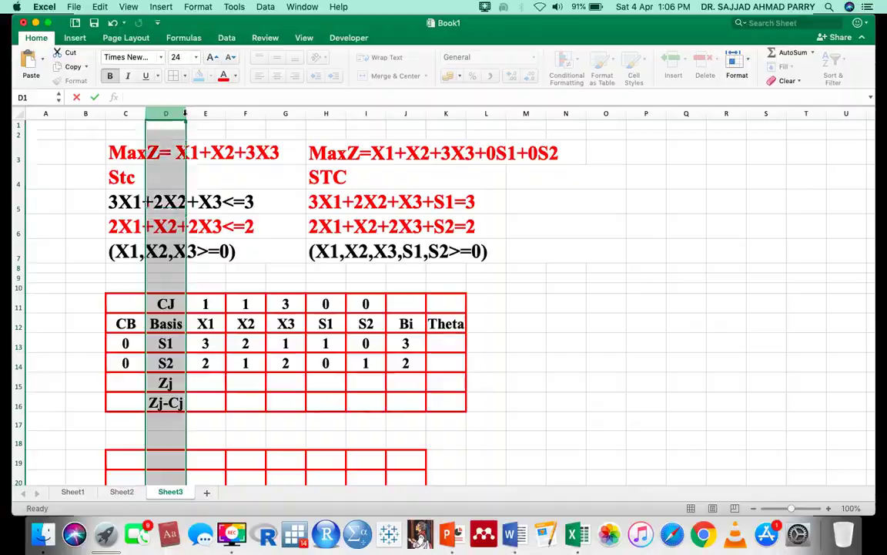
drag(238, 425, 265, 466)
click(260, 462)
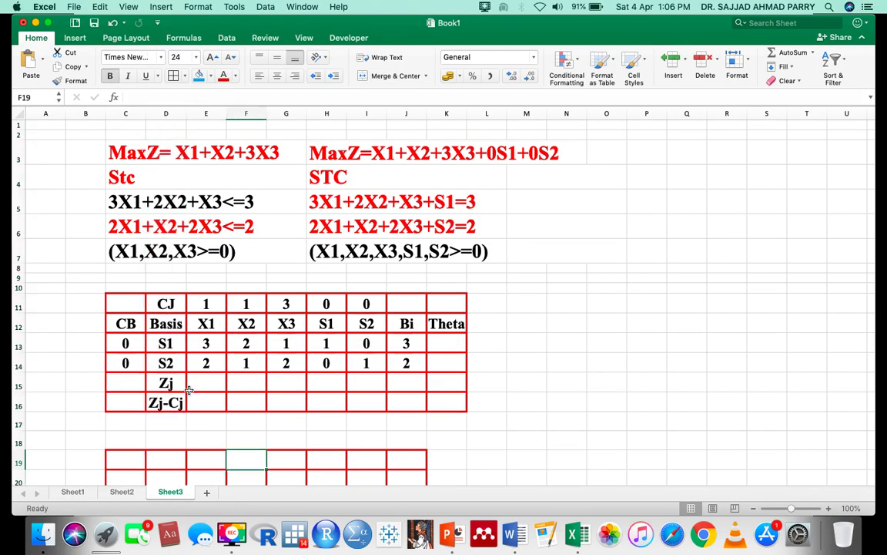
Work out Zj from the CB coefficients and enter 0 under X1 and X2 in E15:F15.
click(167, 383)
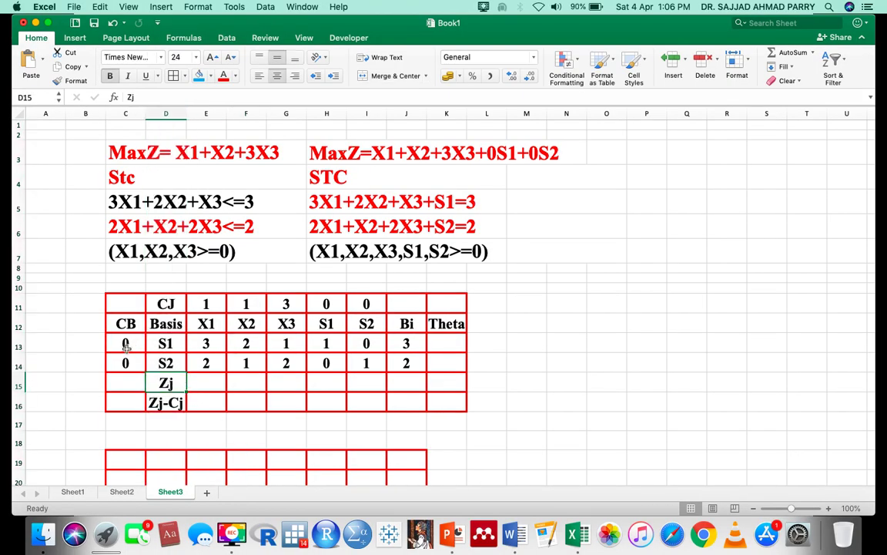
click(131, 347)
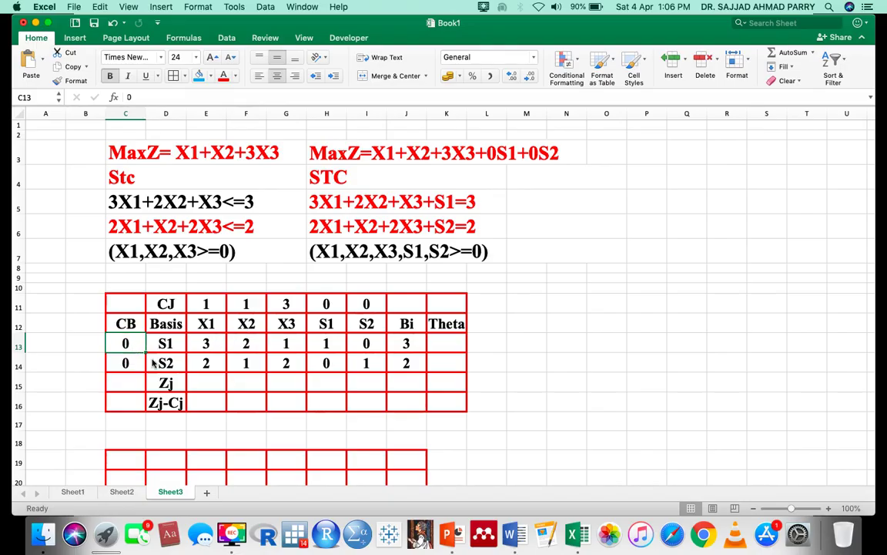
click(128, 367)
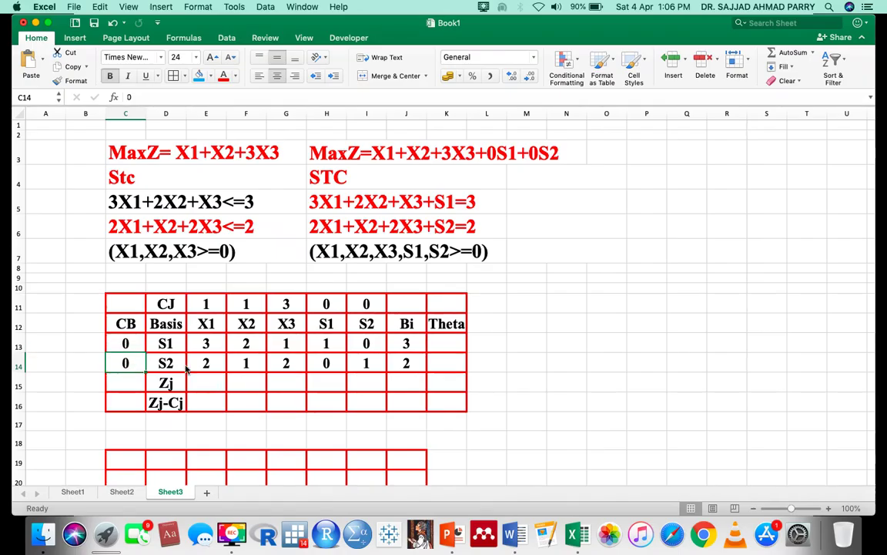
click(206, 365)
click(205, 383)
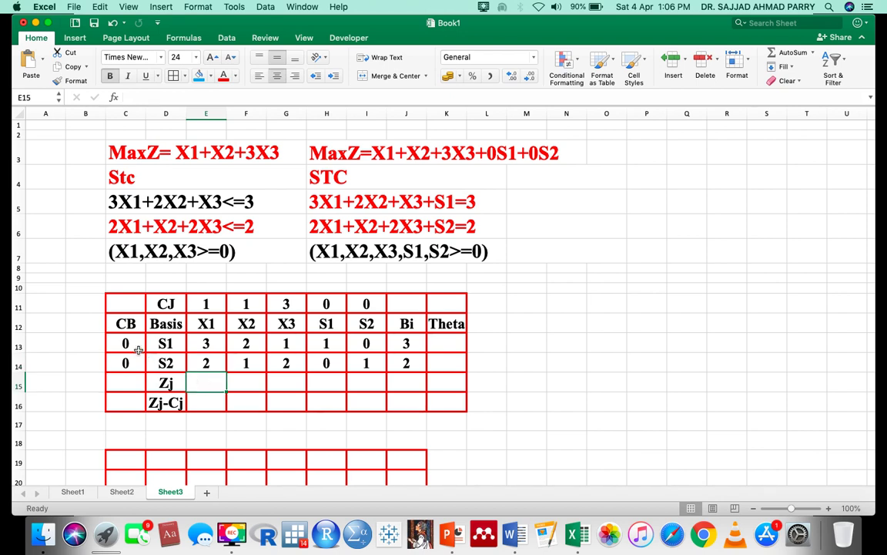
click(129, 363)
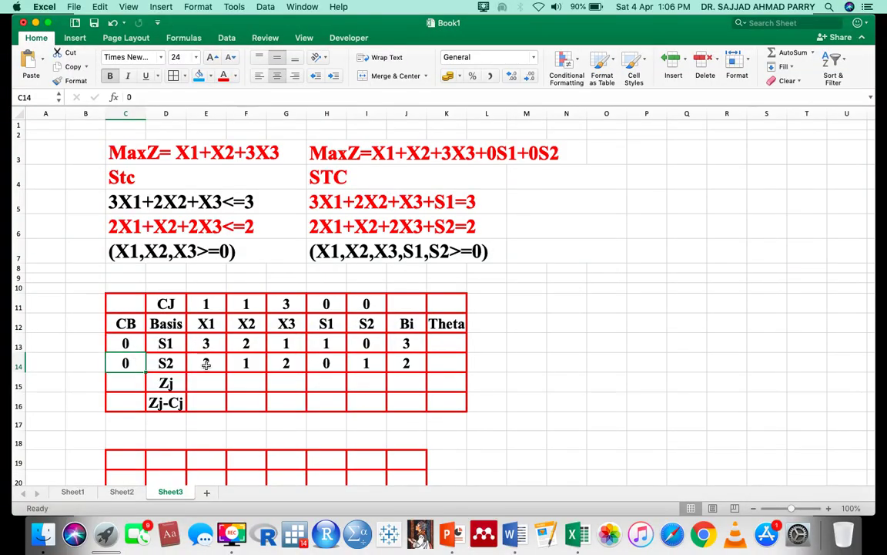
click(206, 383)
text(0)
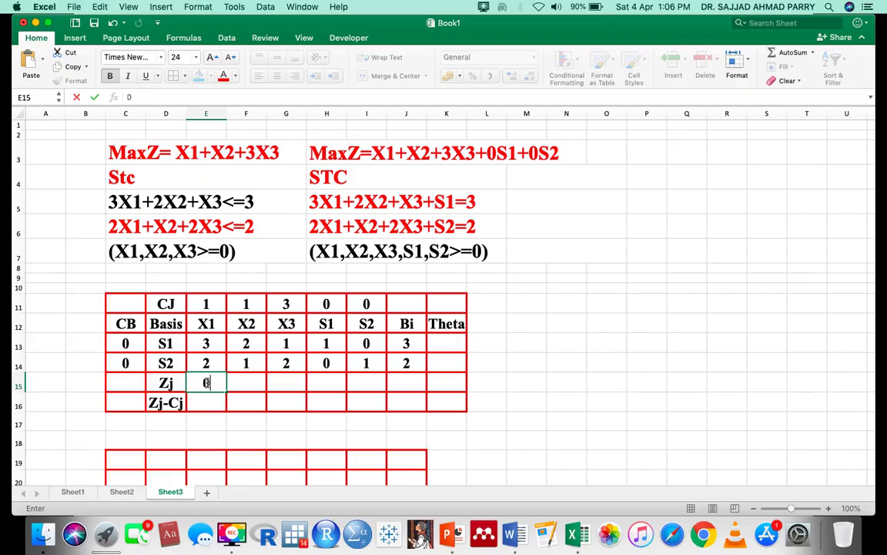
click(247, 385)
text(0)
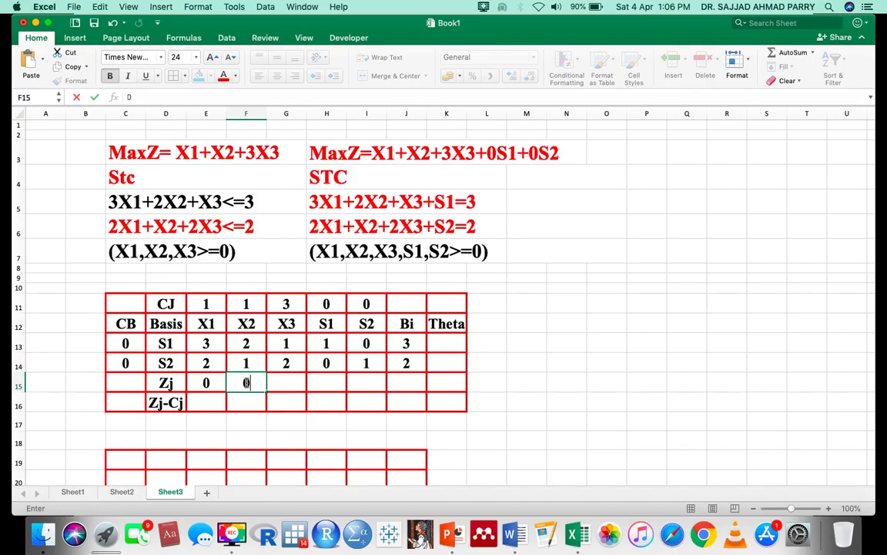
Complete the Zj row with 0 under X3, S1 and S2 in G15:I15.
click(284, 383)
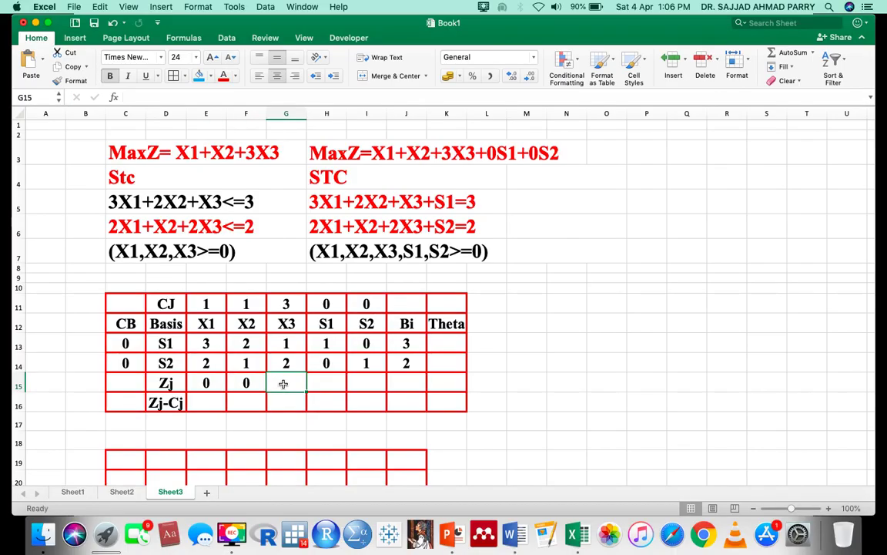
text(0)
click(327, 389)
text(0)
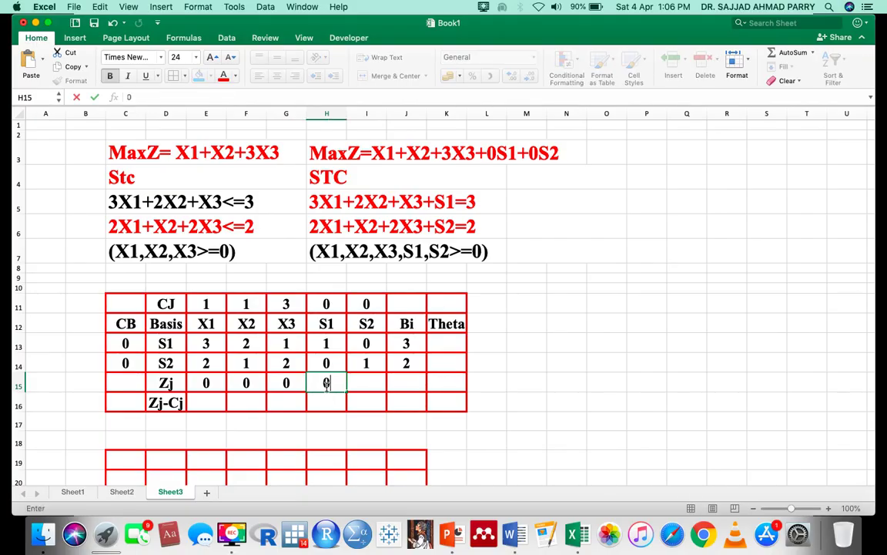
click(366, 384)
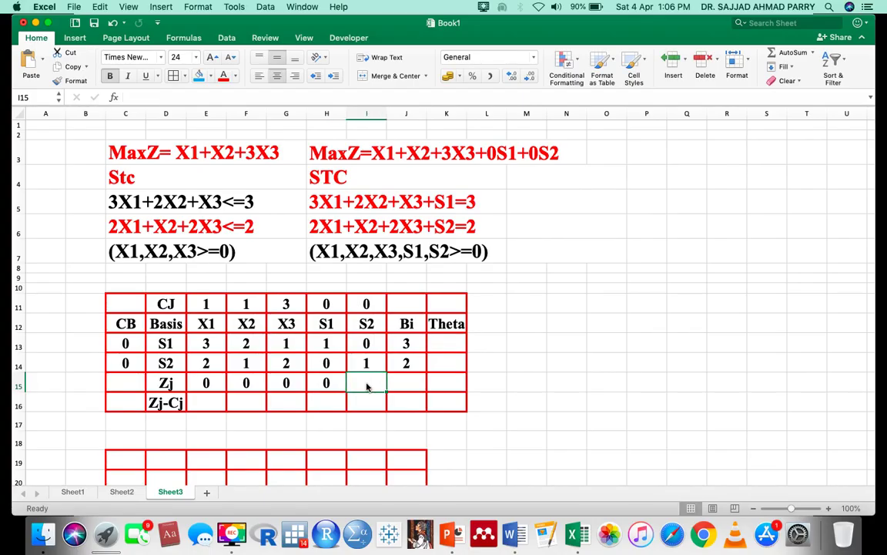
text(0)
click(406, 402)
Fill the Zj-Cj row E16:I16 with the values -1, -1, -3, 0 and 0.
click(217, 403)
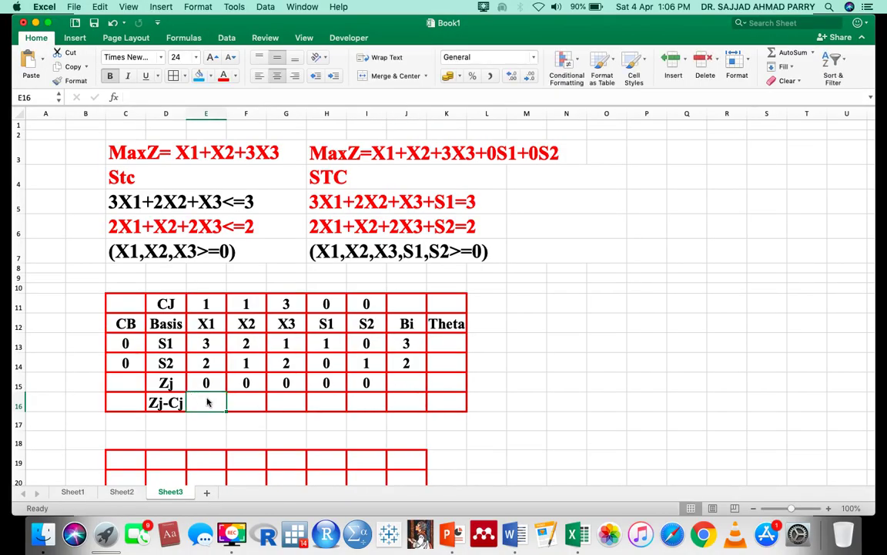
text(-1)
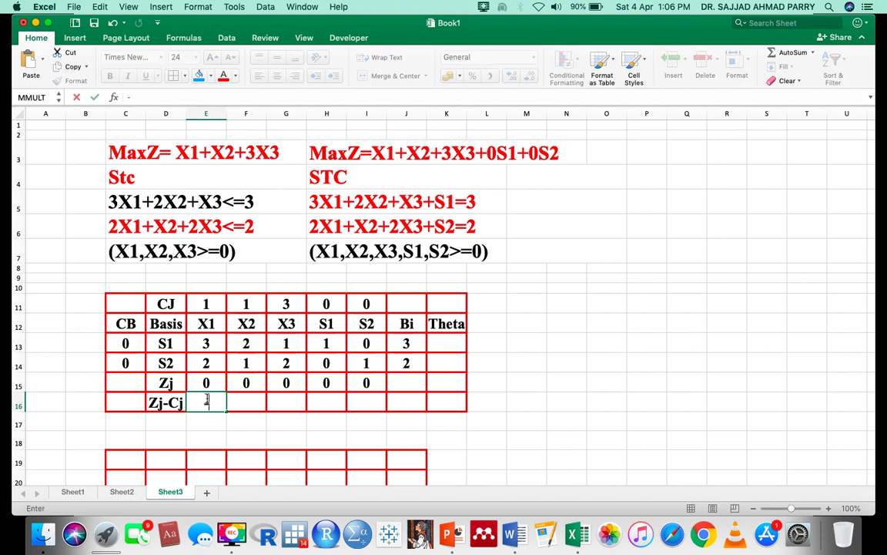
click(252, 408)
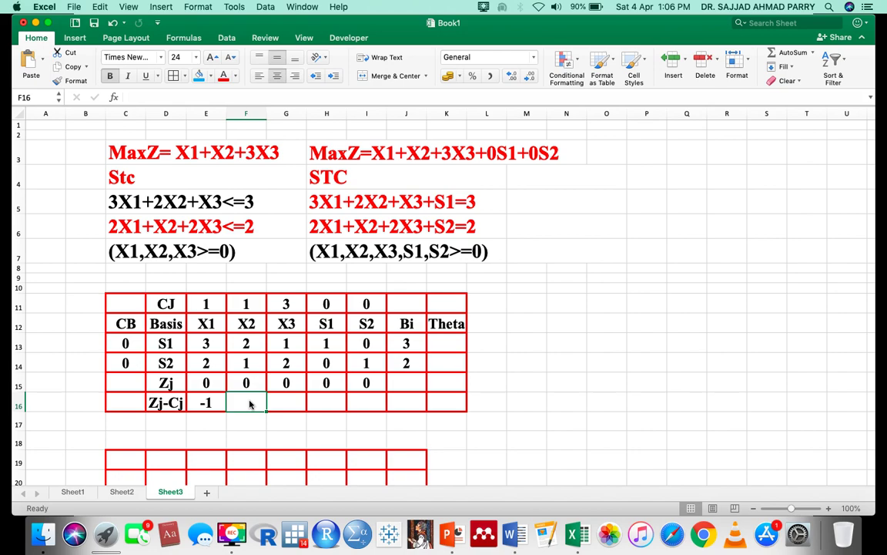
text(-1)
click(288, 404)
text(-3)
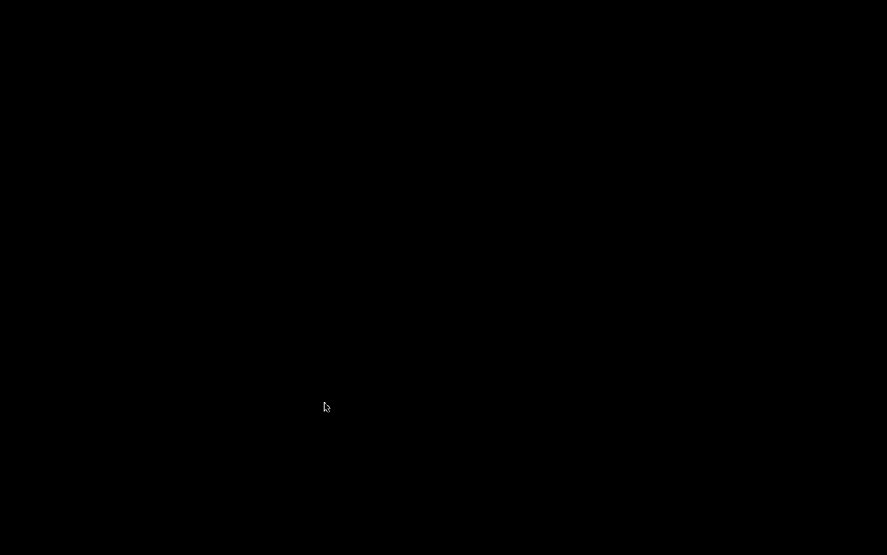
click(323, 402)
text(0)
click(369, 401)
text(0)
click(429, 404)
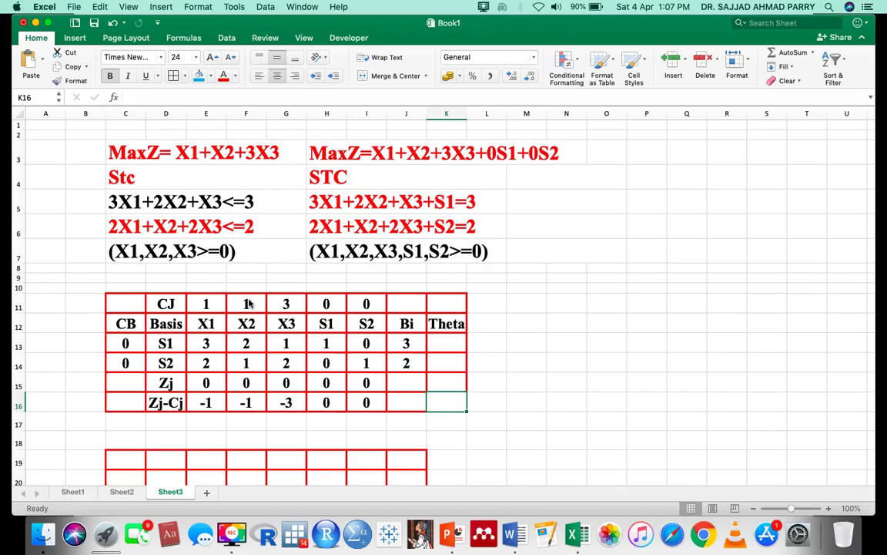
Compare the Zj-Cj values and highlight the X3 column G11:G16 as the key column with a blue fill.
click(287, 305)
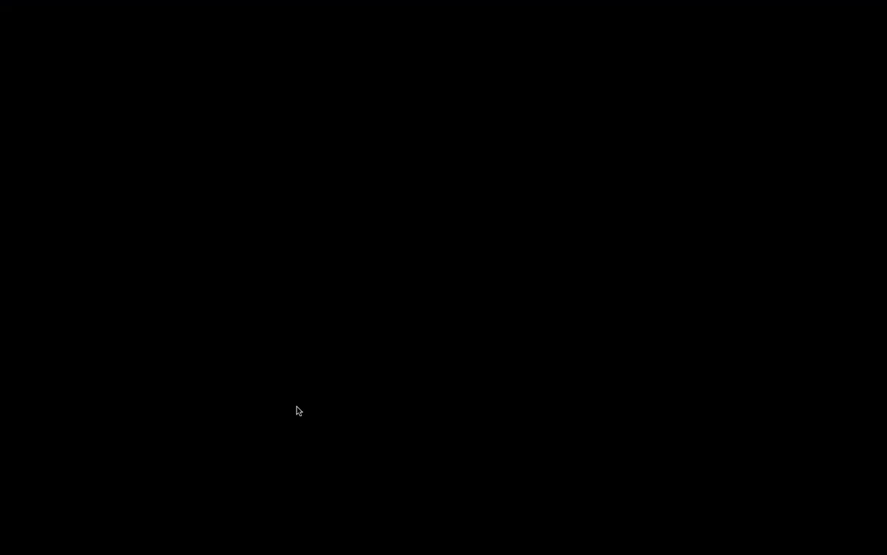
click(288, 404)
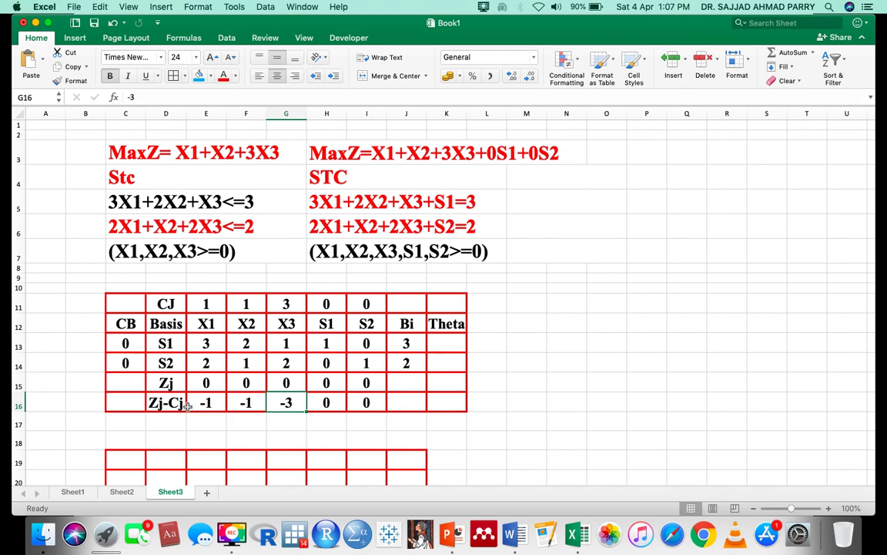
click(329, 403)
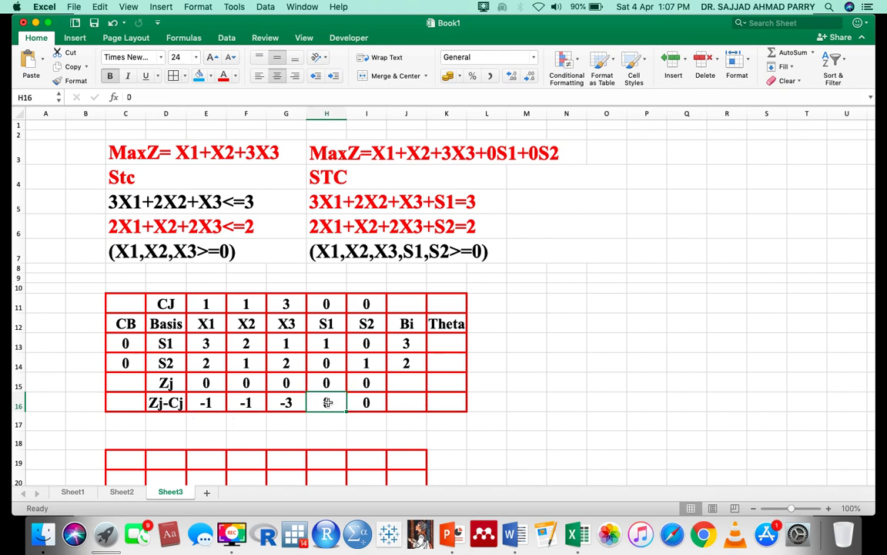
click(367, 404)
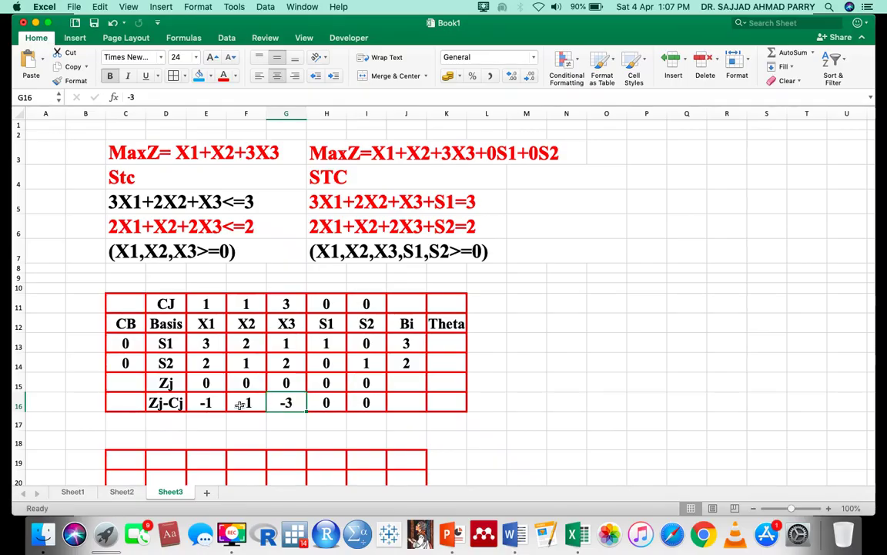
click(216, 404)
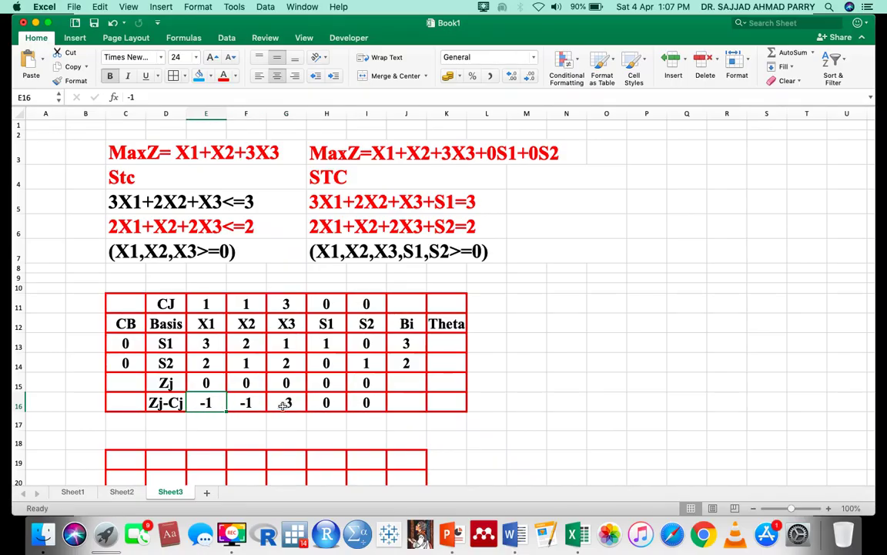
click(289, 302)
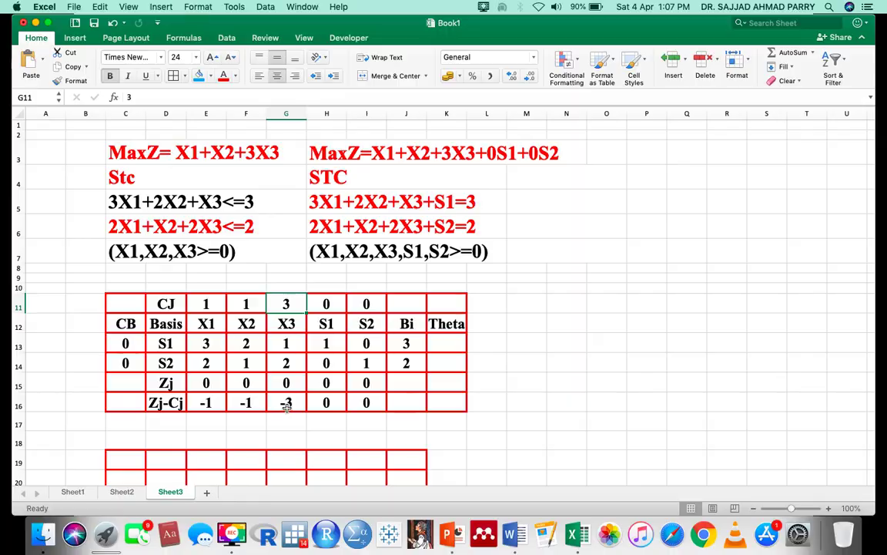
drag(289, 304, 286, 402)
click(198, 77)
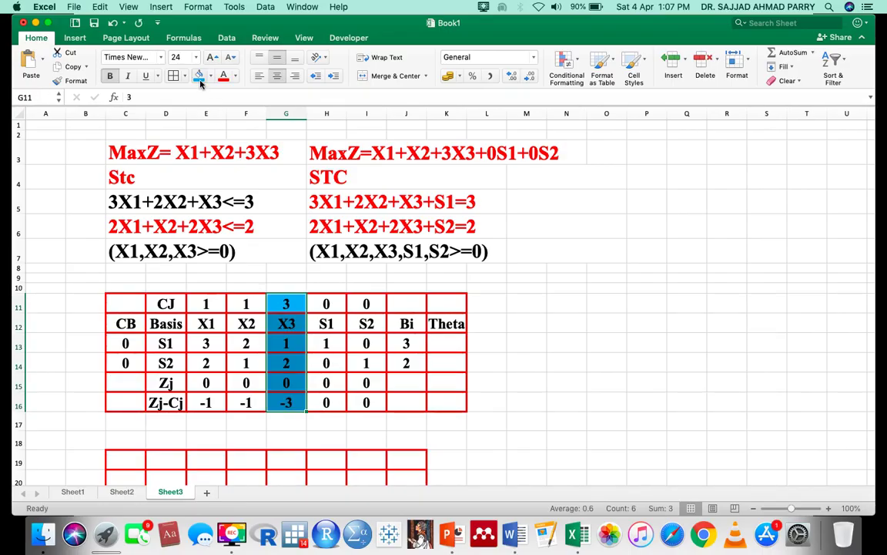
Divide the Bi values by the X3 column and enter the Theta ratios 3 and 1 in K13:K14.
click(487, 304)
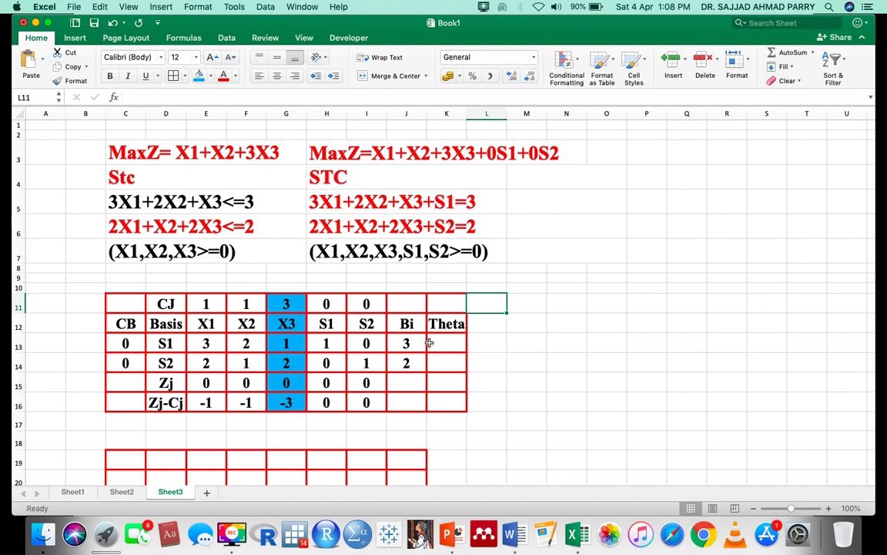
click(452, 324)
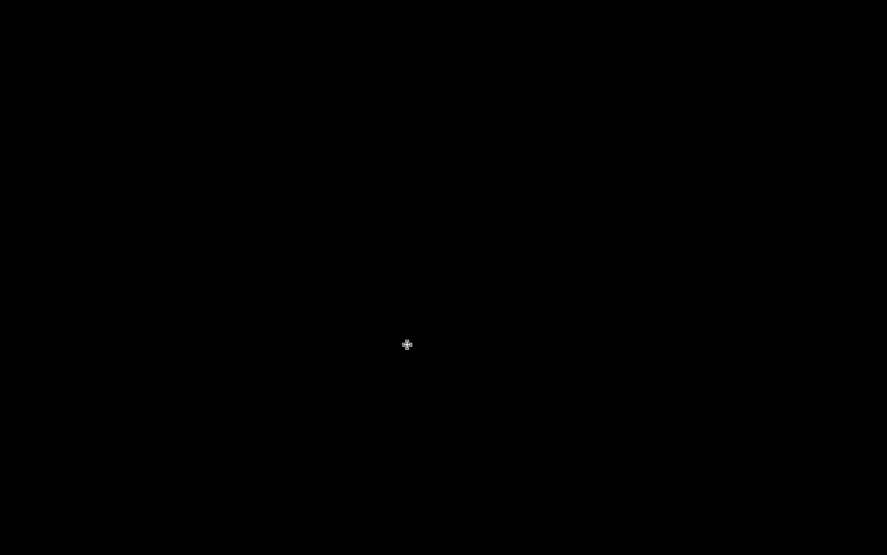
click(406, 344)
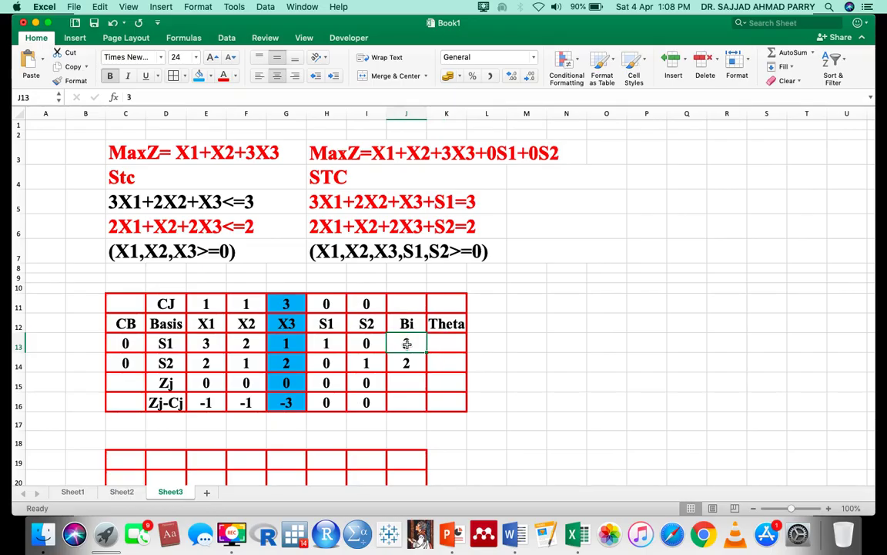
click(295, 342)
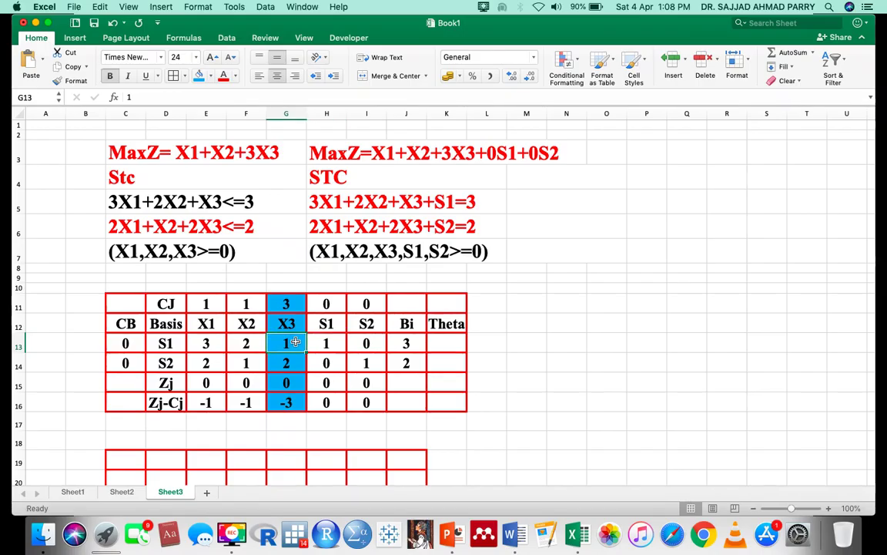
click(449, 343)
text(3)
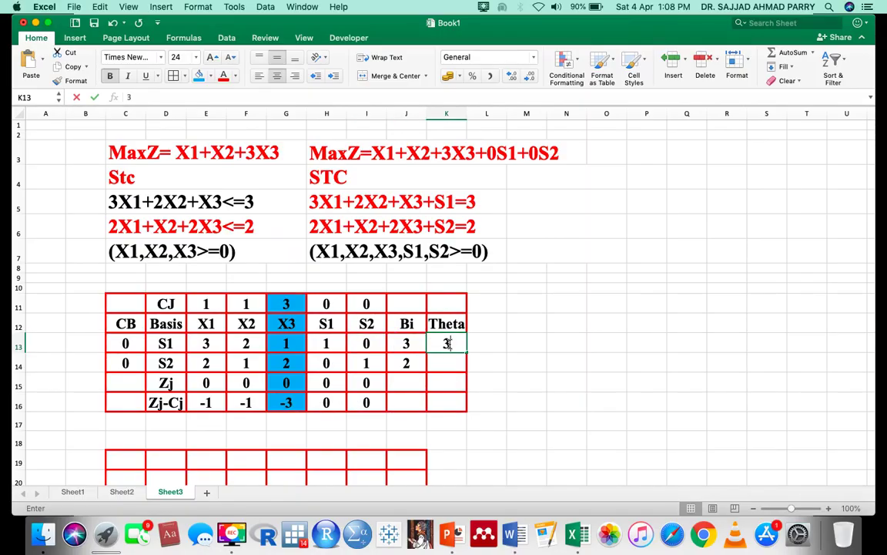
click(406, 363)
click(445, 362)
text(1)
click(512, 371)
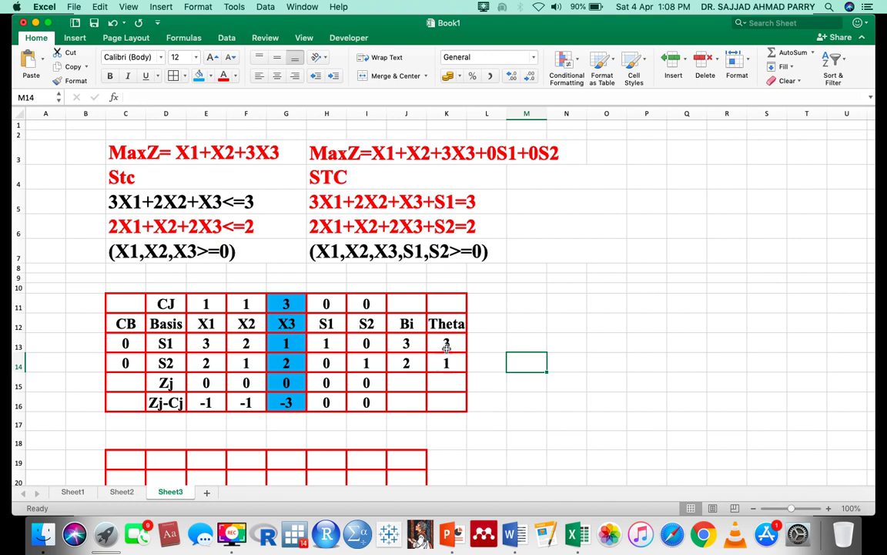
Highlight the S2 row C14:K14 as the key row with a yellow fill.
click(445, 362)
click(116, 362)
drag(116, 362, 445, 362)
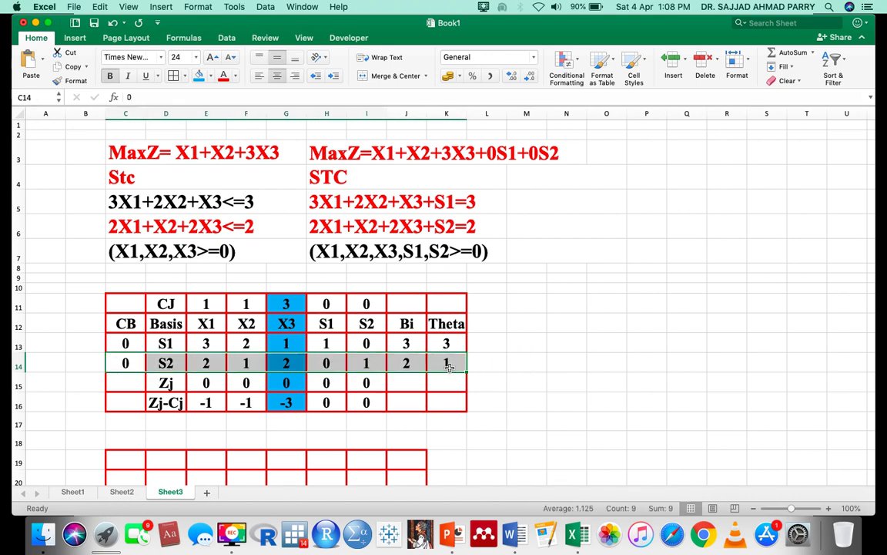
click(211, 76)
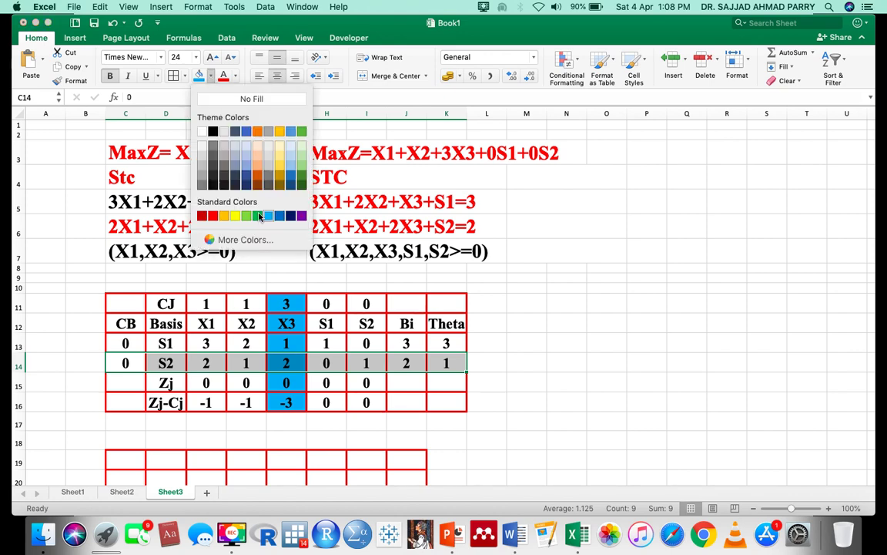
click(235, 216)
click(535, 342)
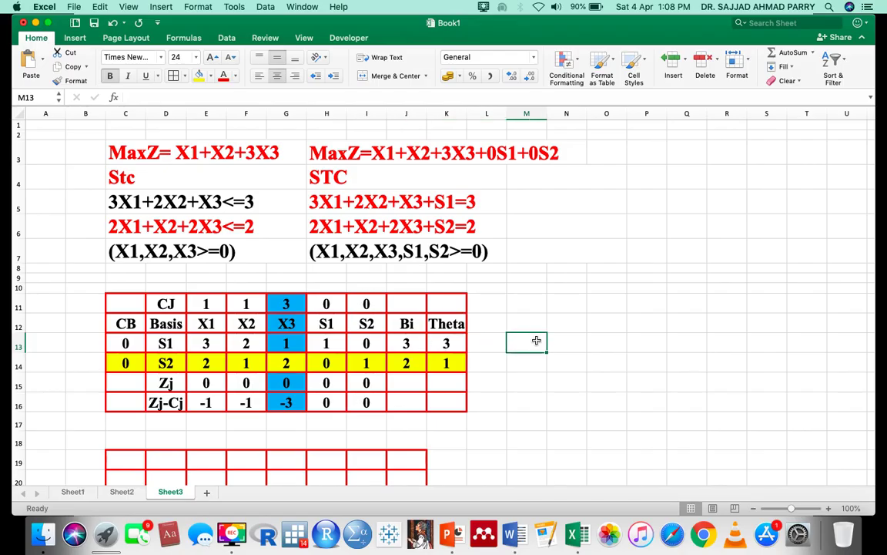
Mark the key element in G14, where key row and key column cross, with a bold red font.
scroll(536, 340, down, 1)
scroll(536, 340, down, 2)
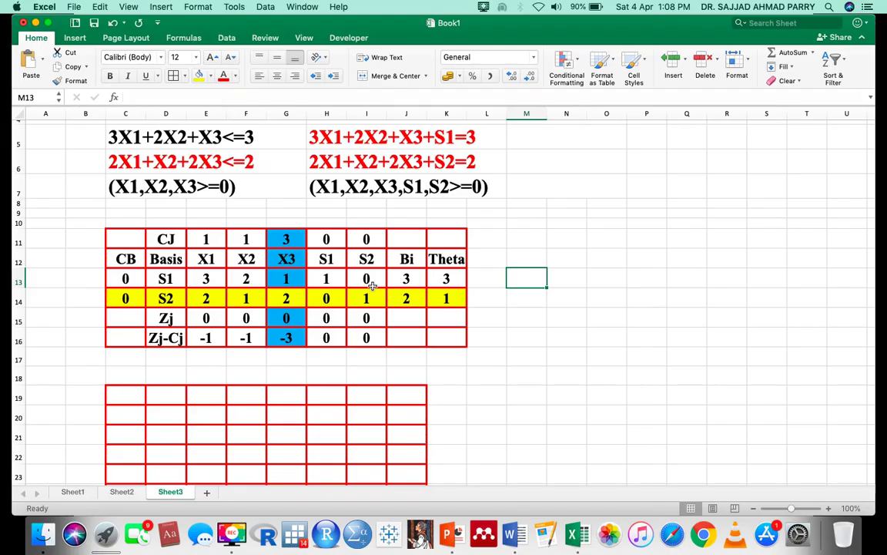
click(287, 298)
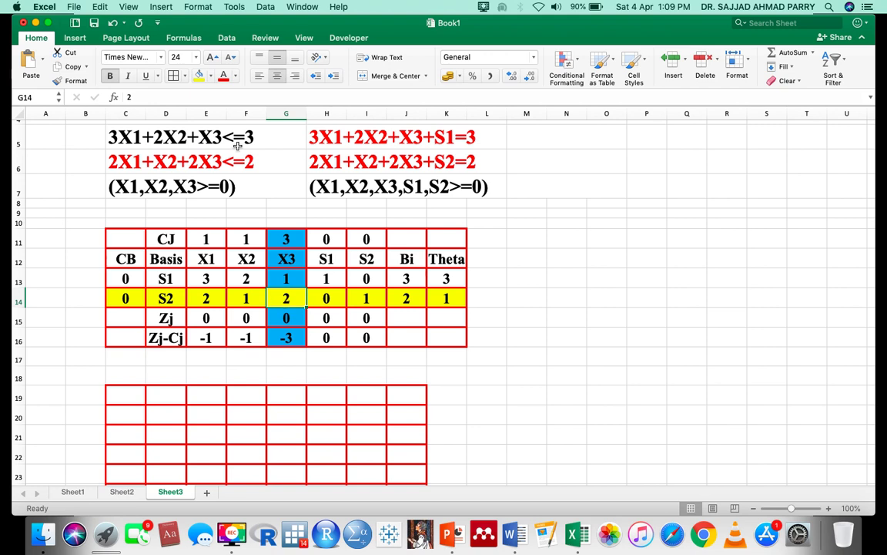
click(111, 77)
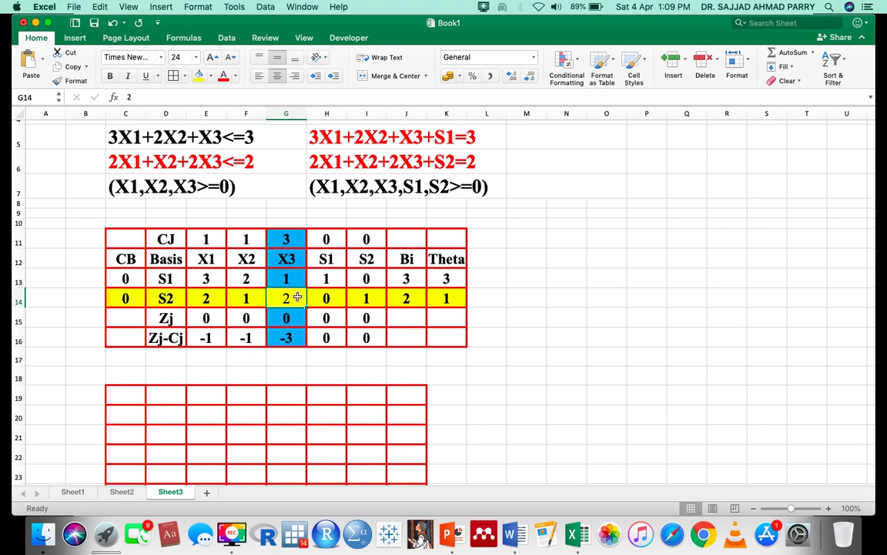
click(109, 76)
click(446, 298)
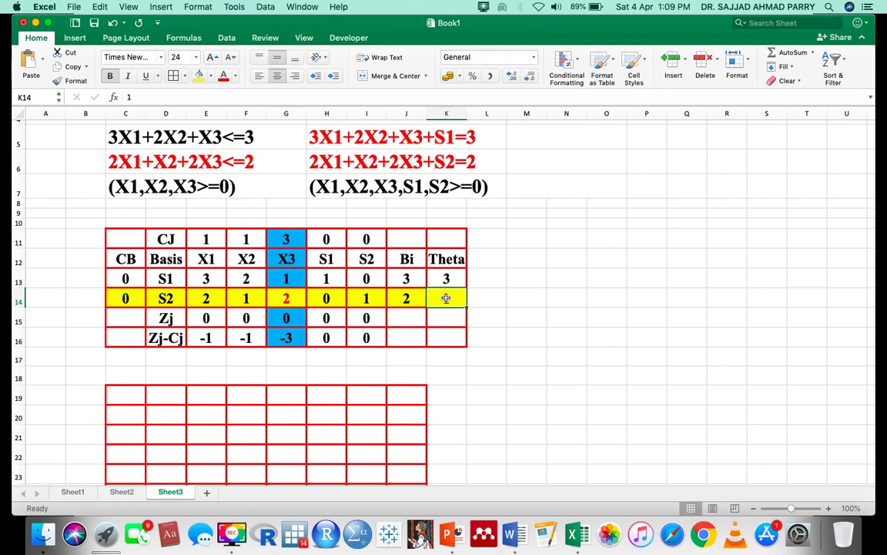
Label the second simplex table with CJ in D19, Basis in D20 and CB in C20.
scroll(445, 298, down, 2)
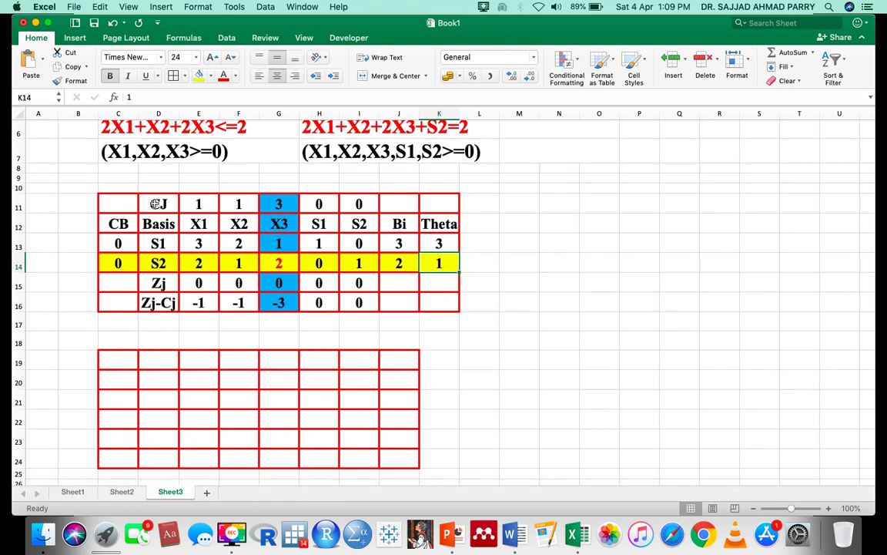
click(156, 361)
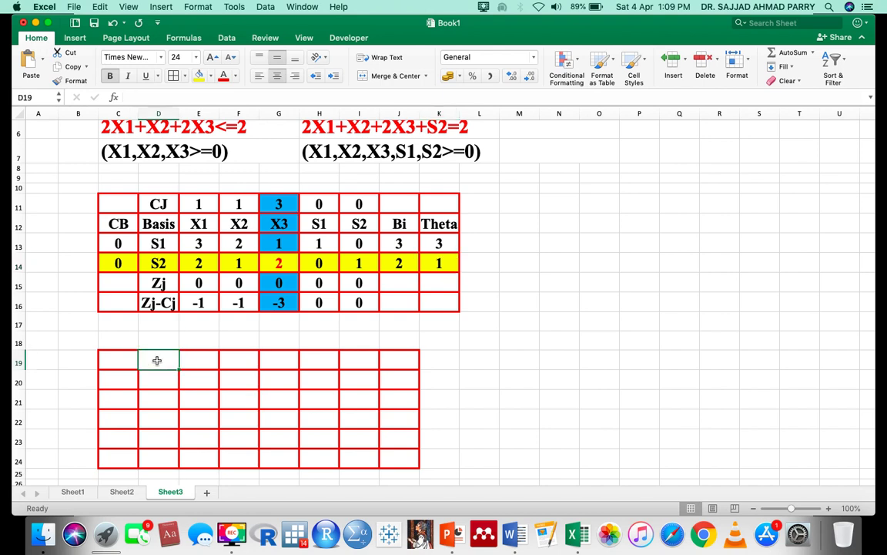
text(CJ)
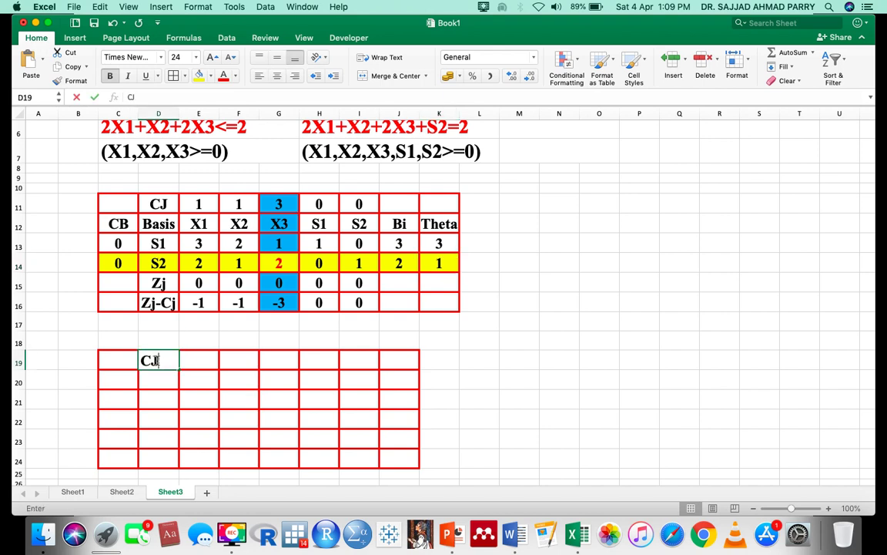
key(Return)
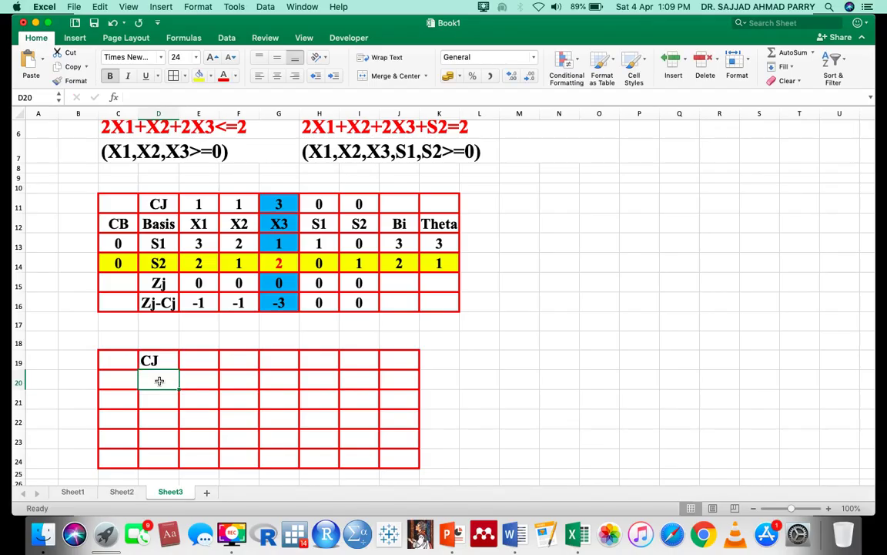
text(Basi)
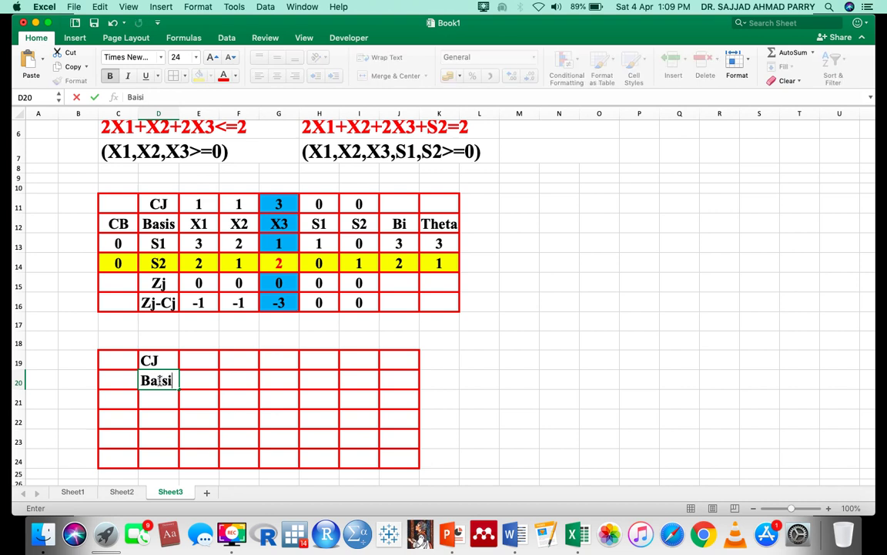
key(BackSpace)
key(BackSpace)
text(sis)
click(115, 383)
text(cb)
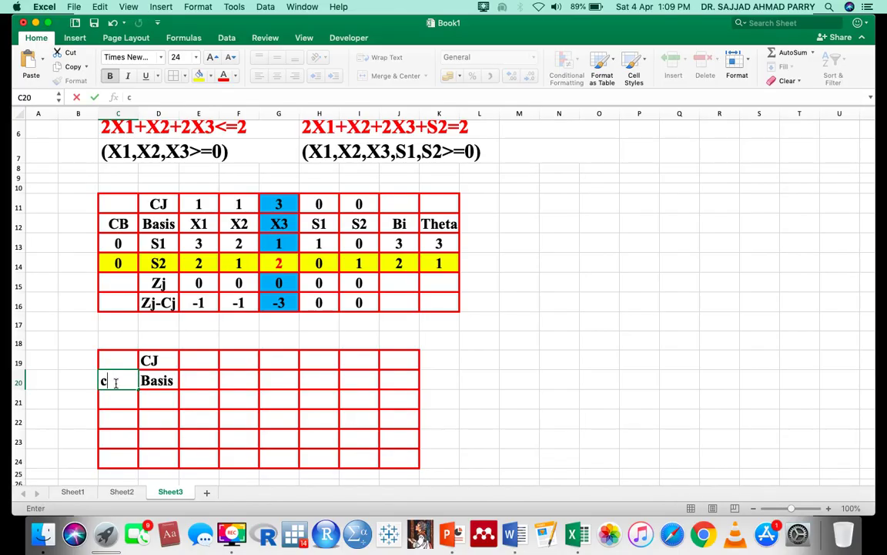
key(BackSpace)
key(BackSpace)
text(CB)
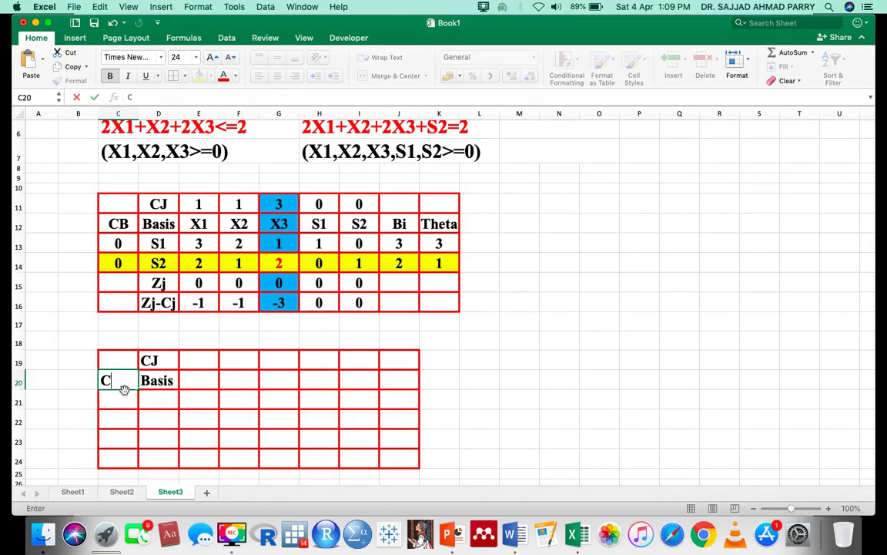
Enter the variable headings X1, X2 and X3 in E20:G20 of the second table.
click(208, 377)
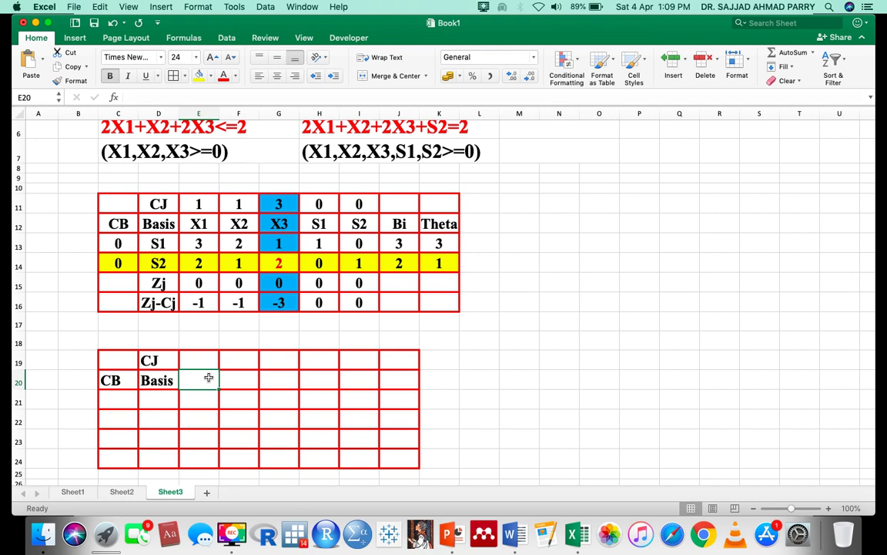
text(X1)
key(Tab)
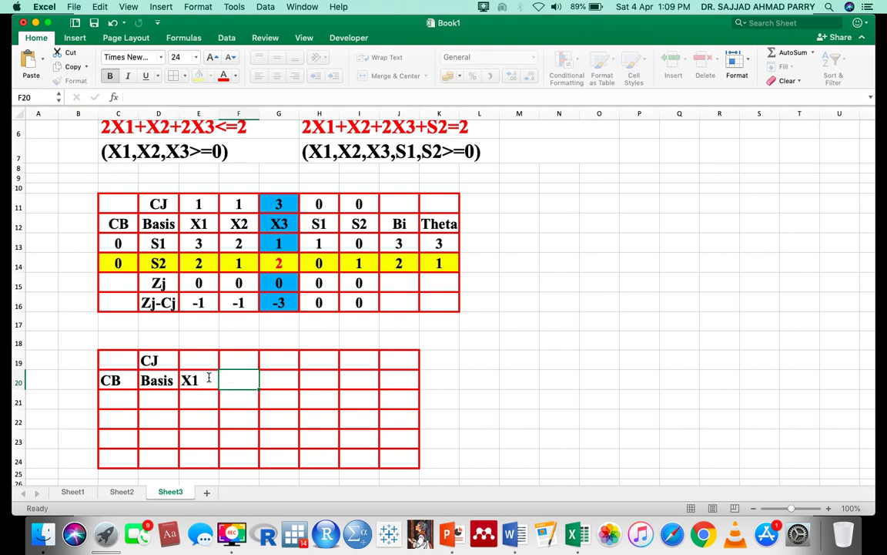
text(X2)
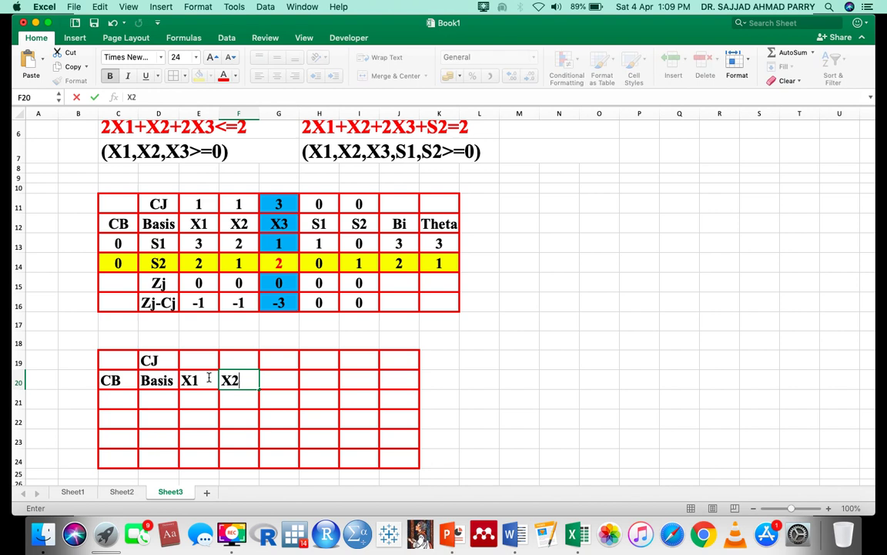
key(Tab)
text(X)
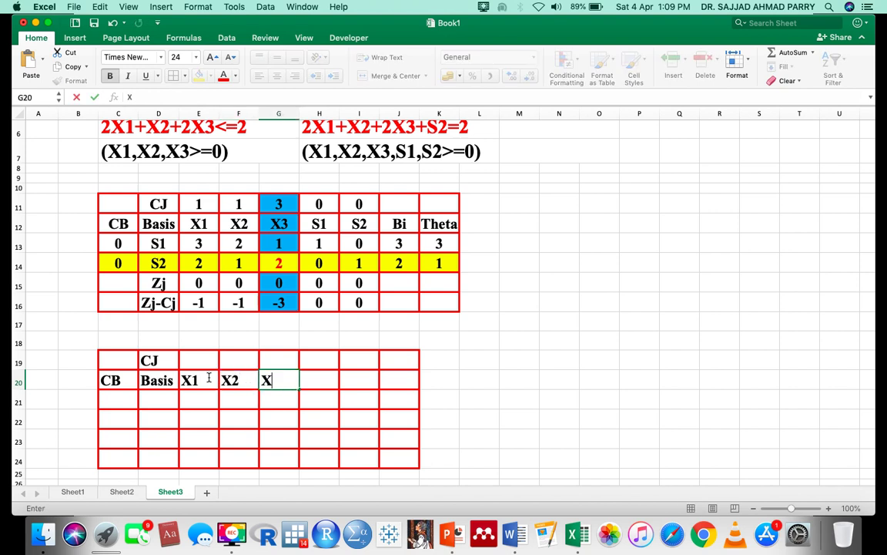
text(3)
key(Tab)
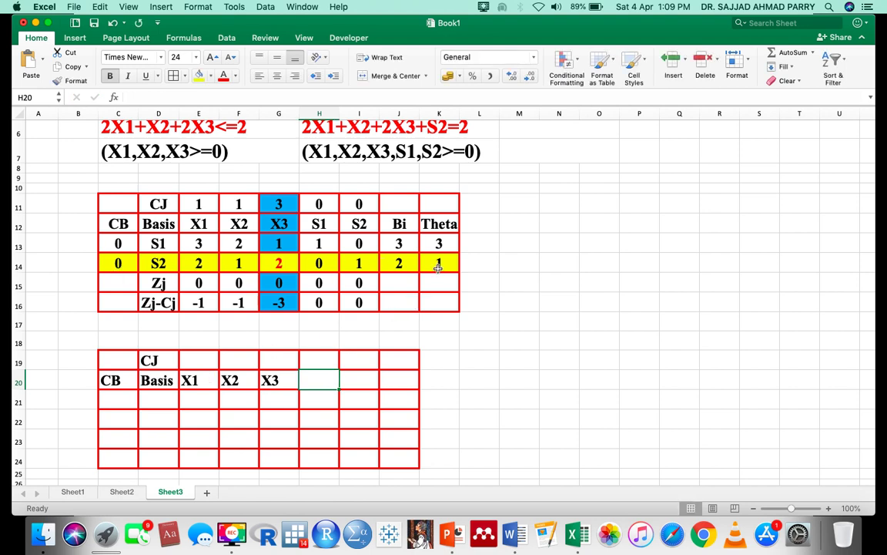
Complete the second table's heading row with S1, Bi and Theta in H20:J20, leaving out S2.
text(S1)
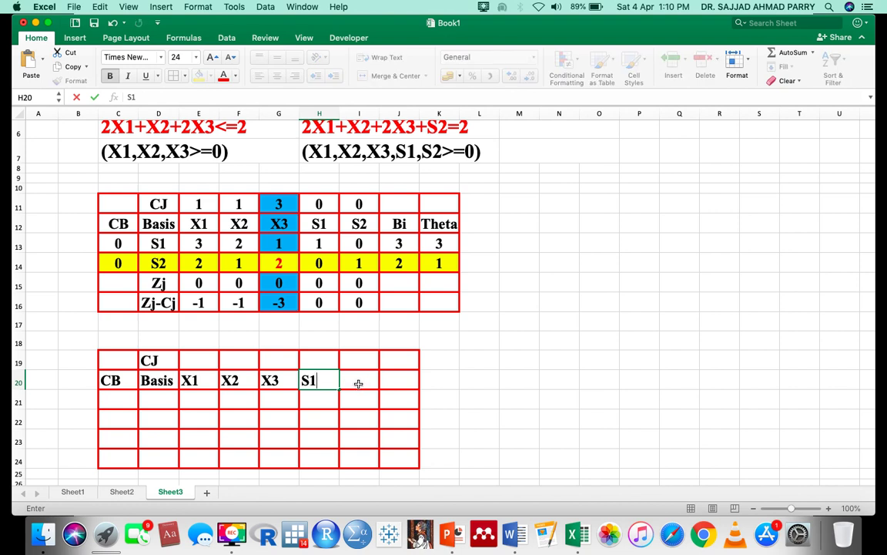
click(358, 382)
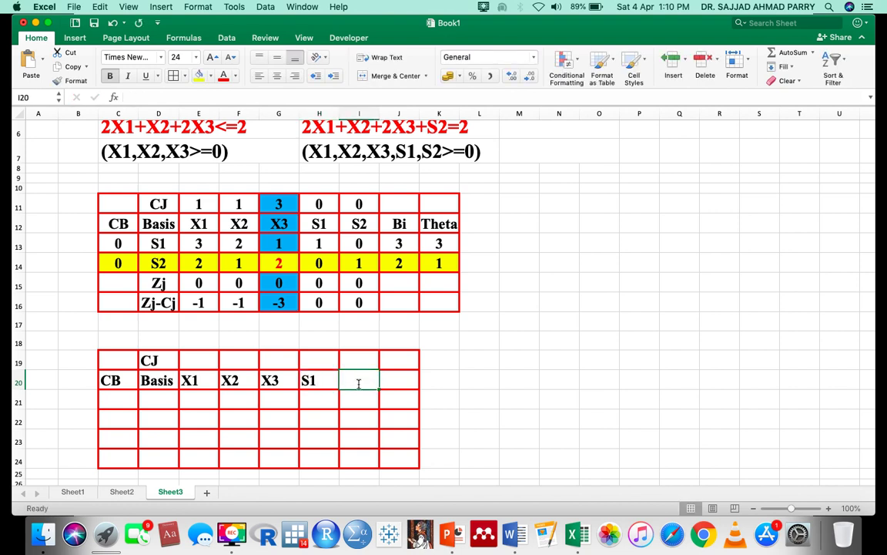
text(Bi)
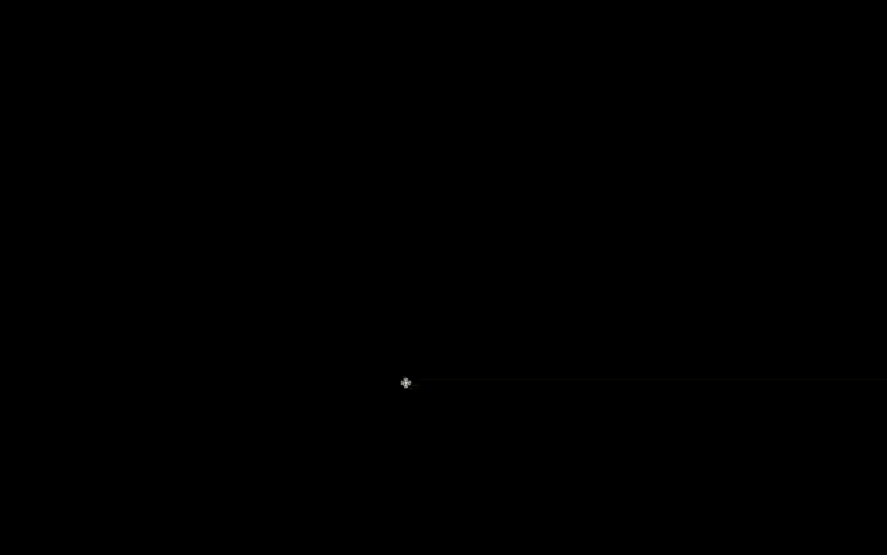
click(406, 382)
text(Theta)
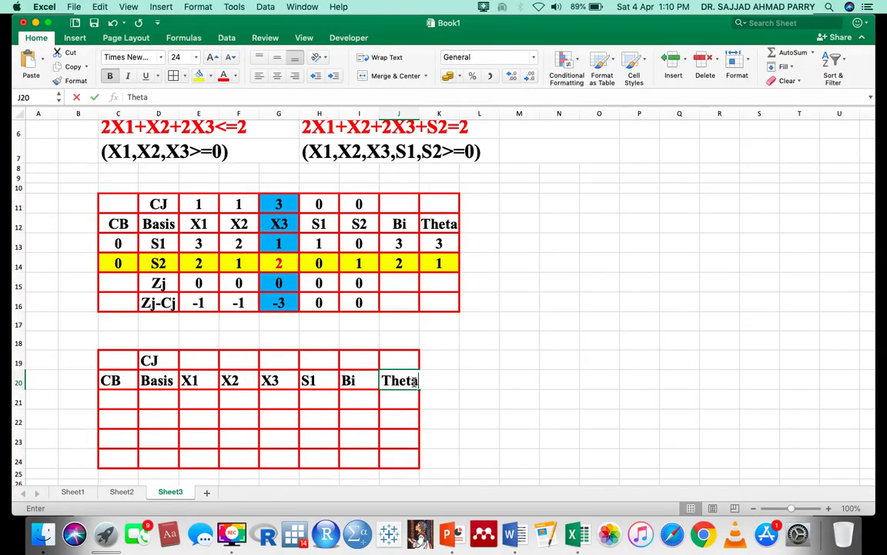
key(super+a)
click(472, 358)
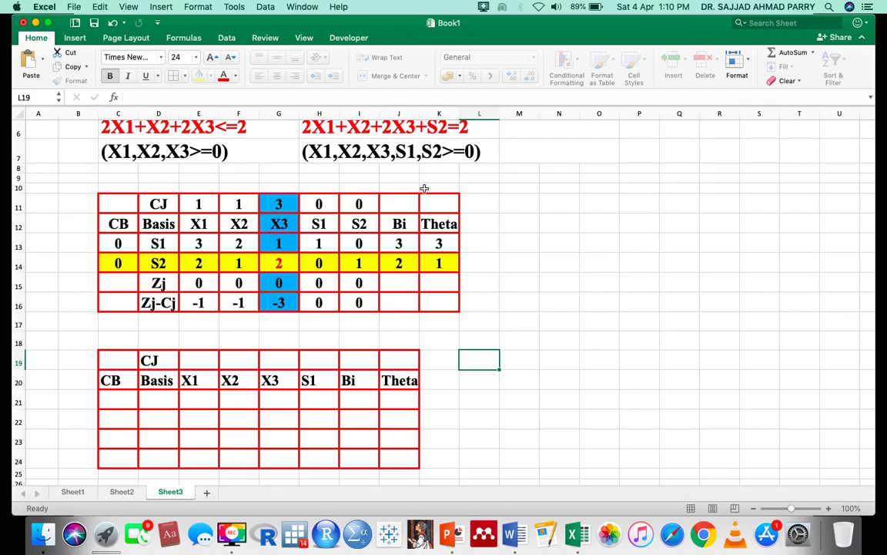
Enter S1 and X3 as the basis variables in D21:D22 of the second table.
click(155, 398)
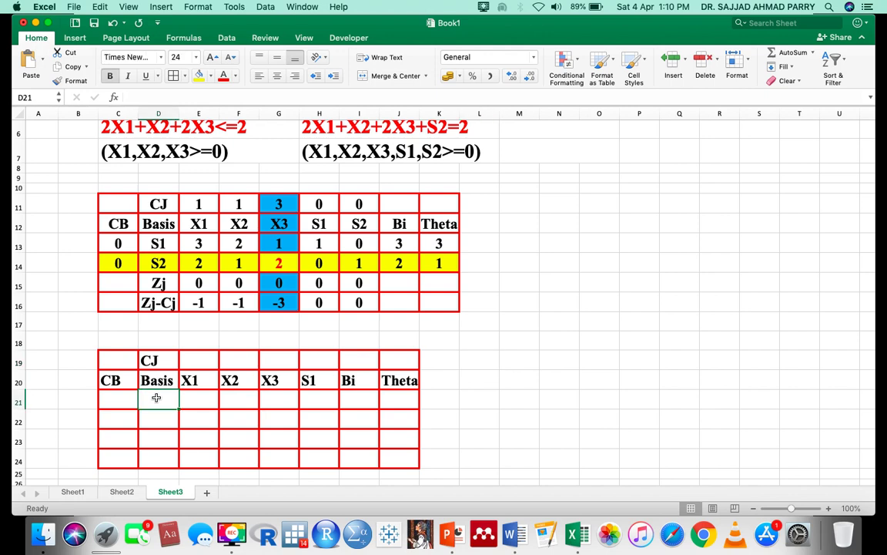
text(S1)
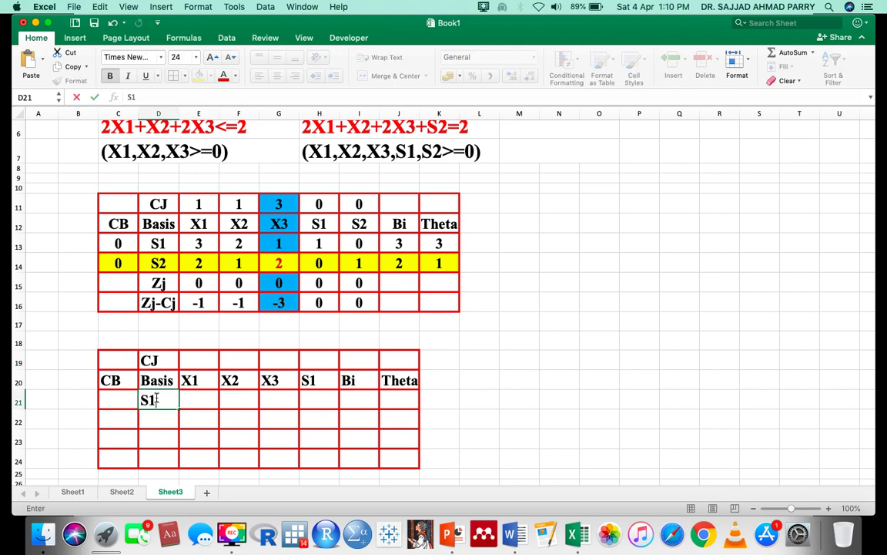
click(156, 418)
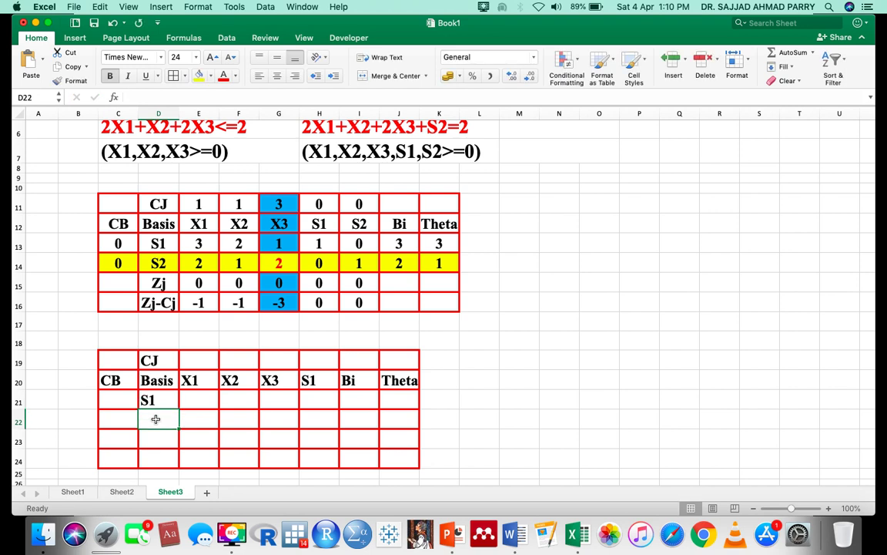
text(X3)
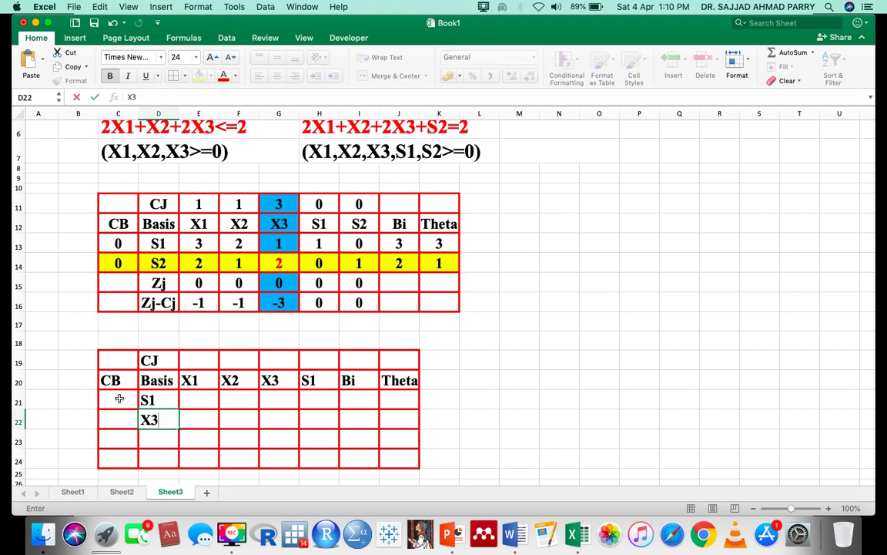
click(119, 398)
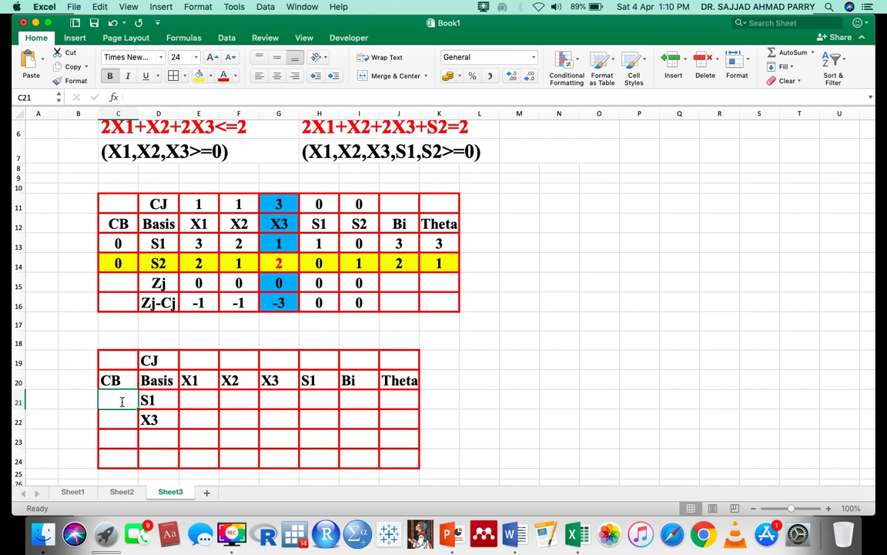
Enter the CB coefficients 0 for S1 and 3 for X3 in C21:C22 of the second table.
text(0)
click(123, 418)
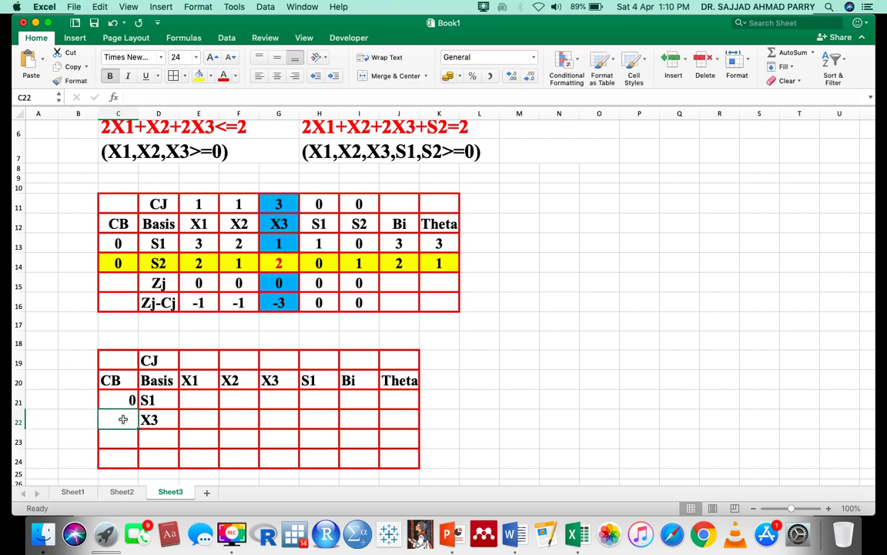
text(3)
click(204, 436)
Centre the contents of the whole second table, C19:J24, both vertically and horizontally.
drag(120, 400, 391, 454)
drag(117, 360, 402, 459)
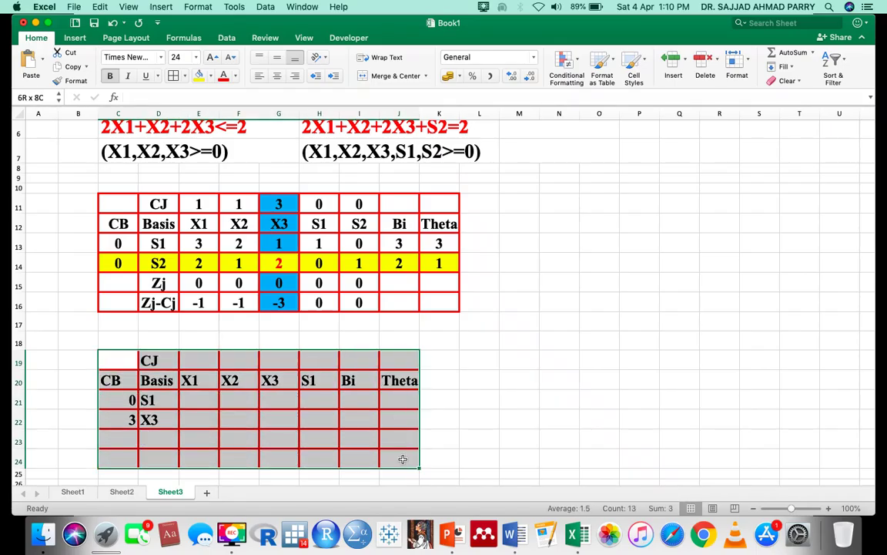
click(279, 60)
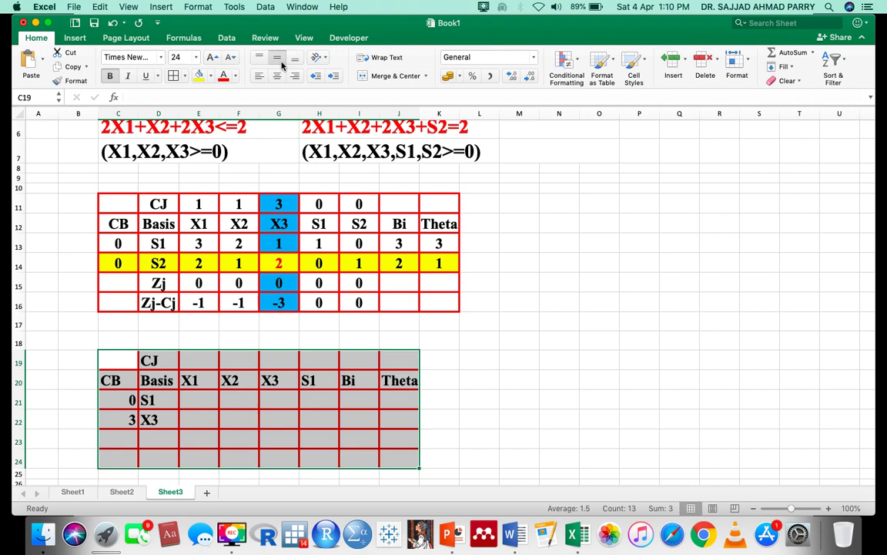
click(277, 76)
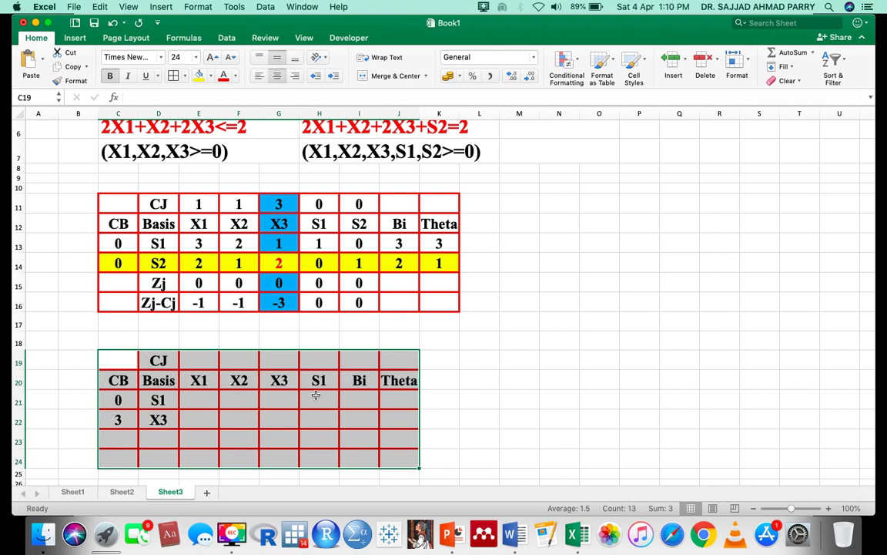
click(238, 437)
Divide the key row's X1 value by the key element and enter 1 in E22 of the X3 row.
click(120, 423)
drag(120, 423, 404, 422)
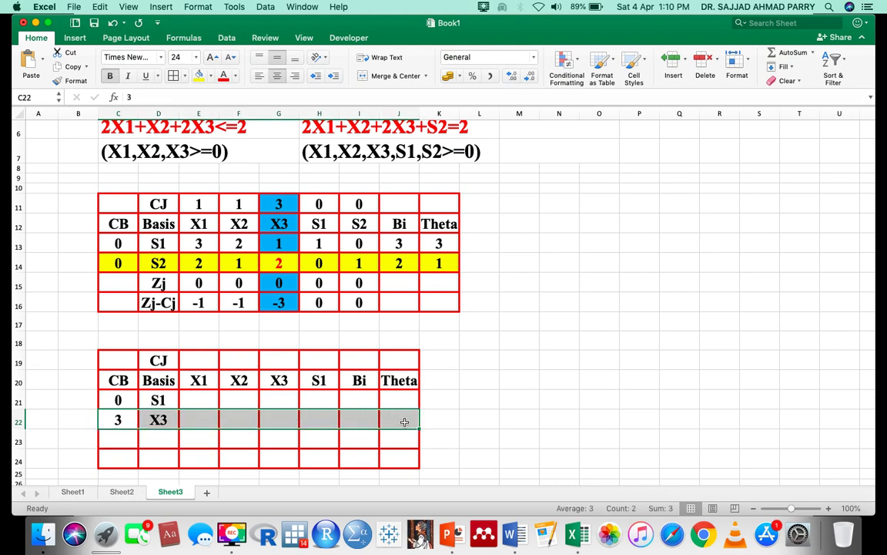
scroll(405, 422, down, 2)
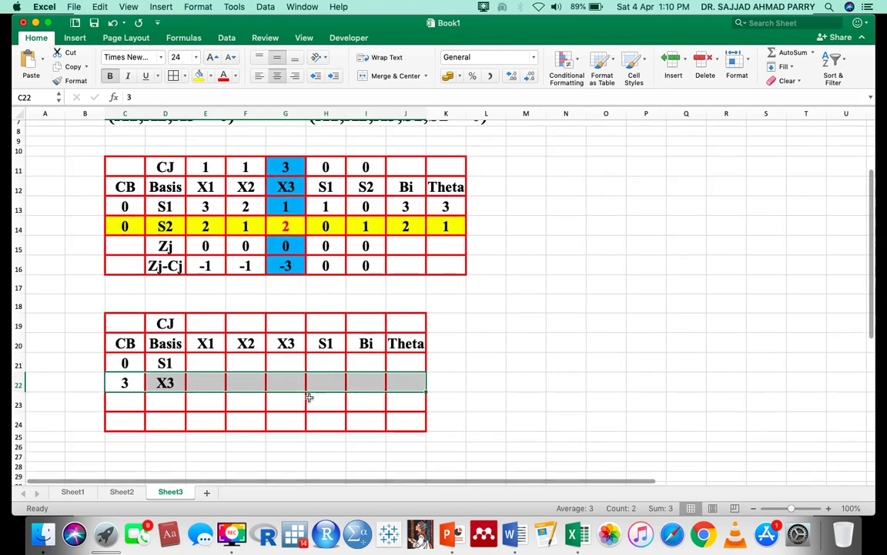
click(210, 383)
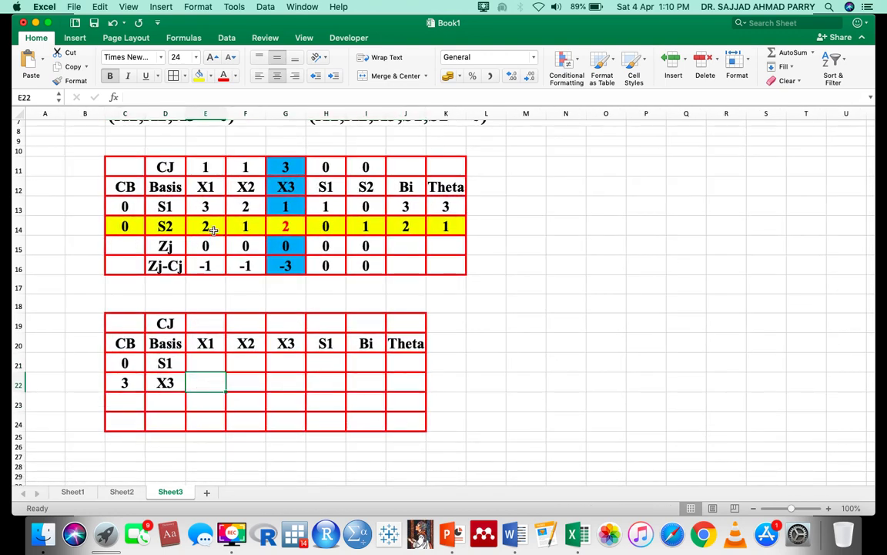
click(22, 229)
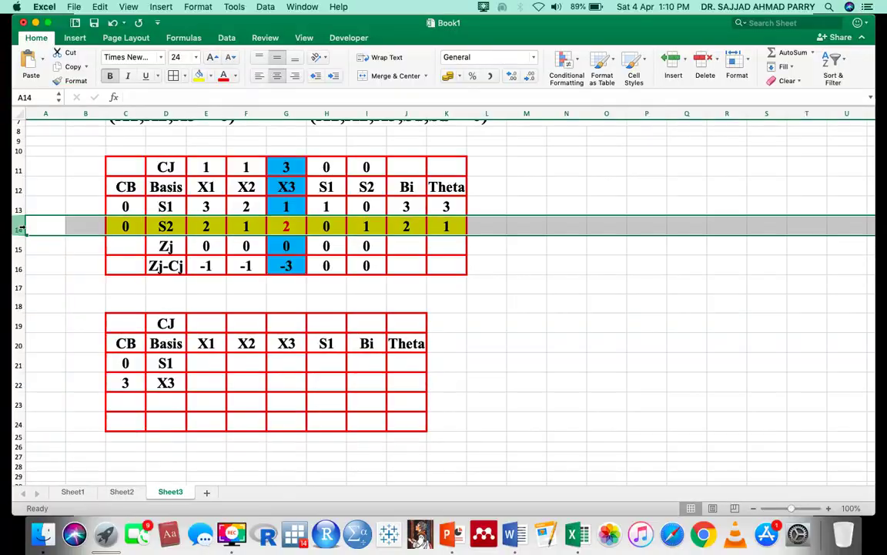
click(206, 227)
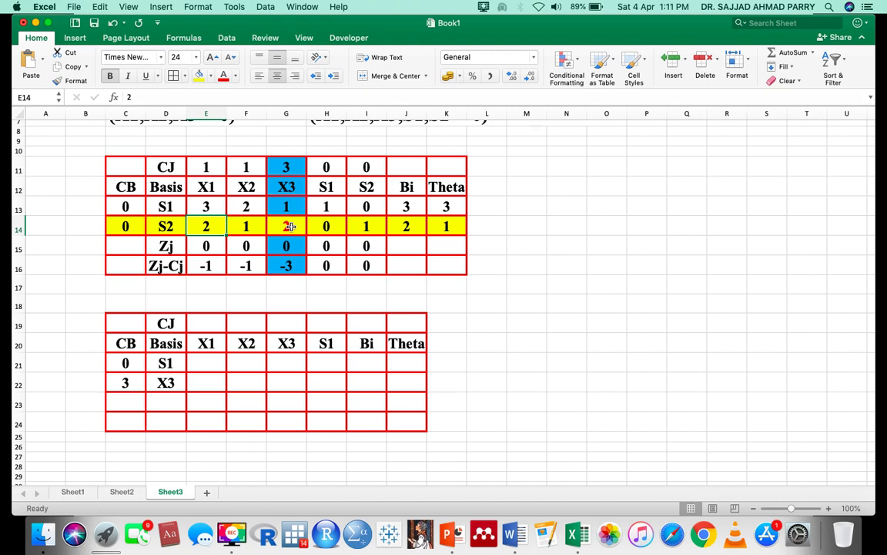
click(290, 226)
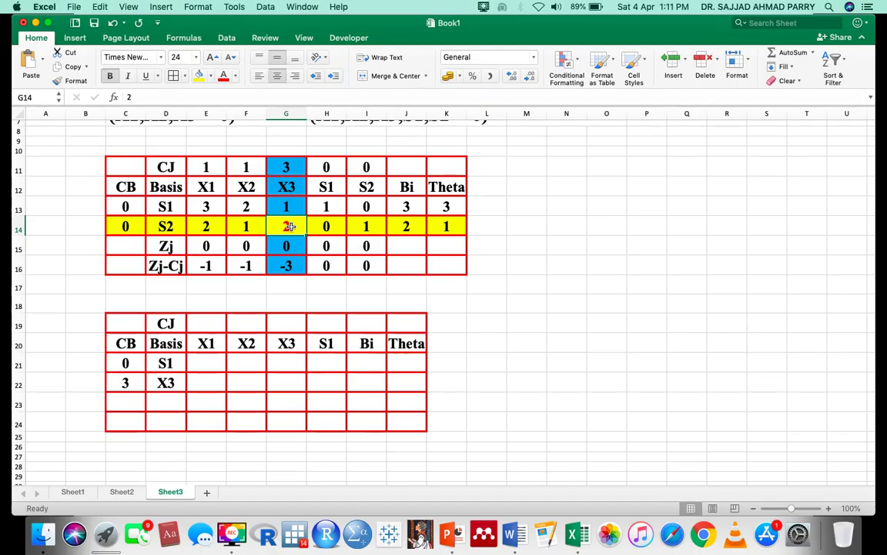
click(18, 226)
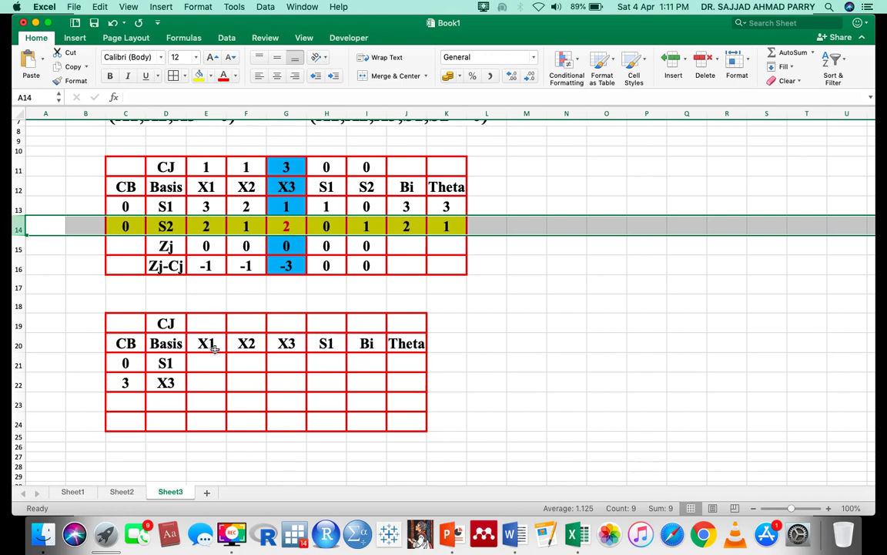
click(201, 383)
text(1)
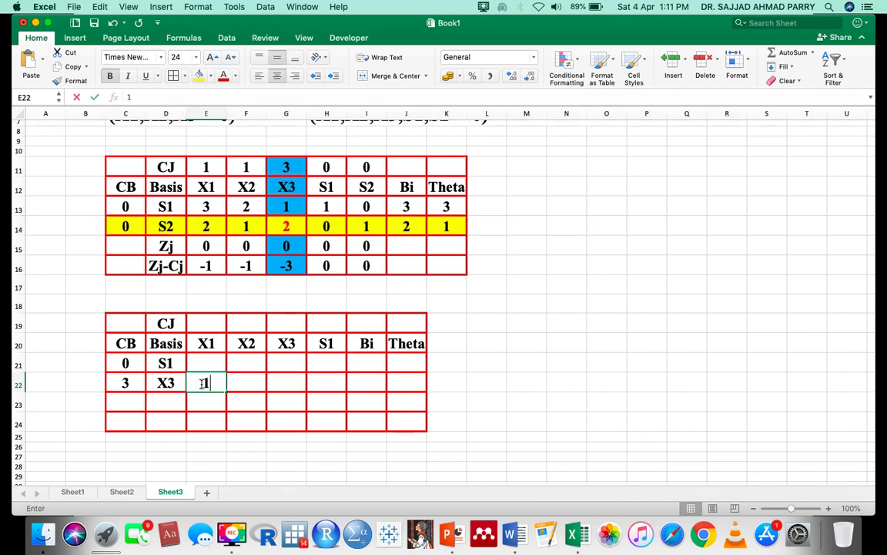
click(237, 382)
Try to enter 1/2 as the X3 row's X2 coefficient in F22, and clear the cell.
click(247, 228)
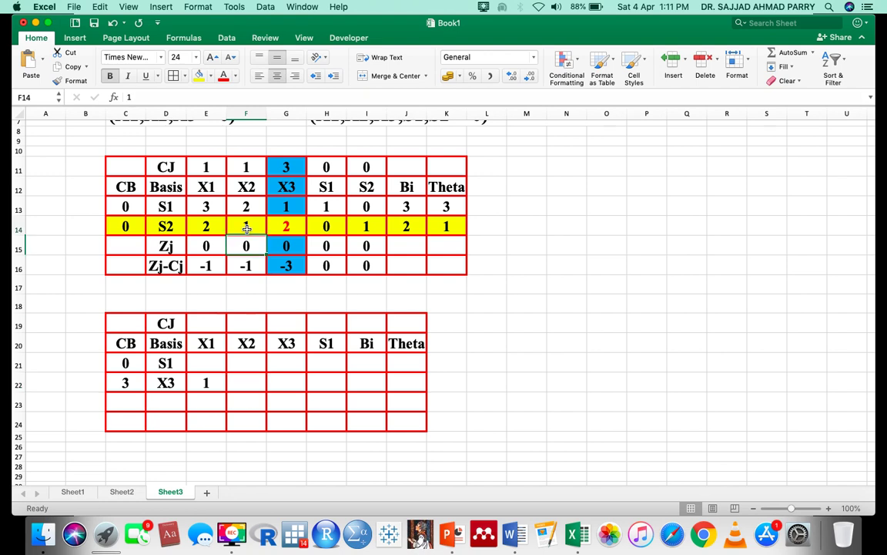
click(287, 227)
click(242, 382)
text(1/2)
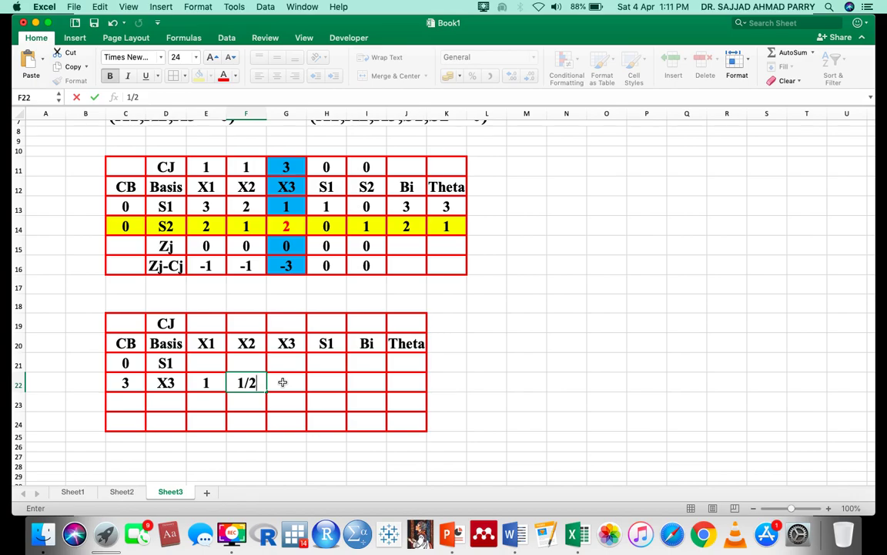
click(282, 382)
click(254, 382)
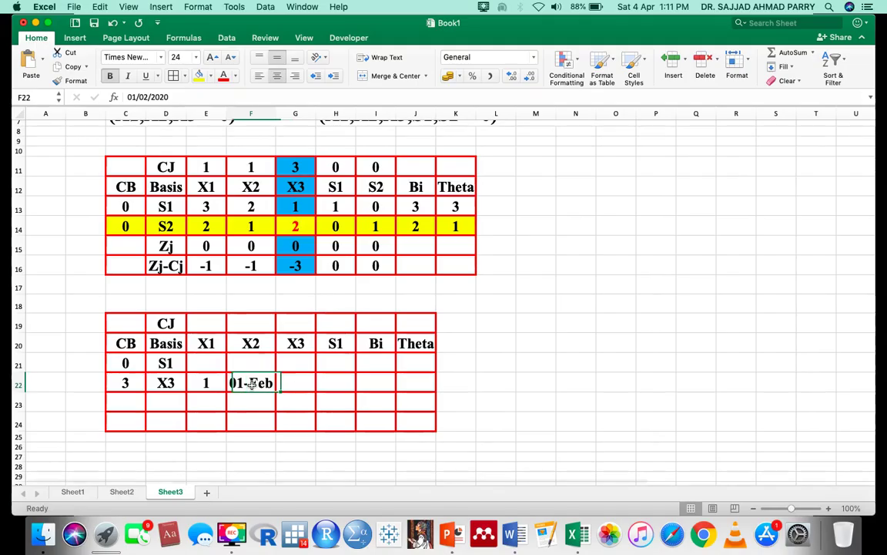
key(super+a)
click(252, 387)
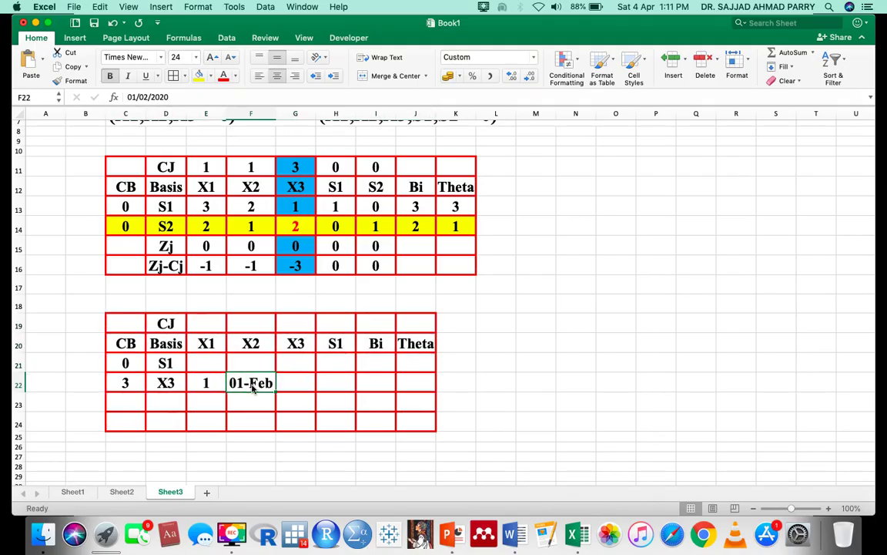
key(Delete)
Fill the X3 row's X2, X3, S1 and Bi cells, F22:I22, with (1/2), 1, 0 and 1.
text((1/)
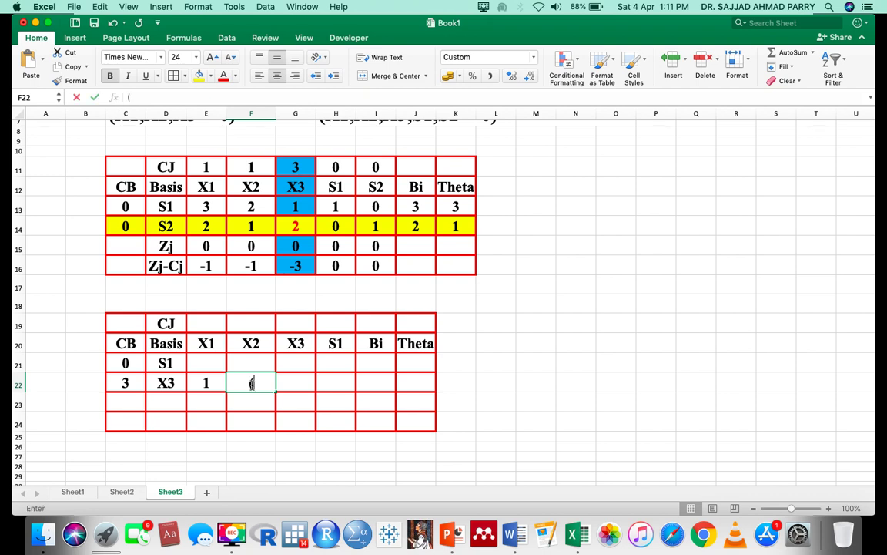
text(2)
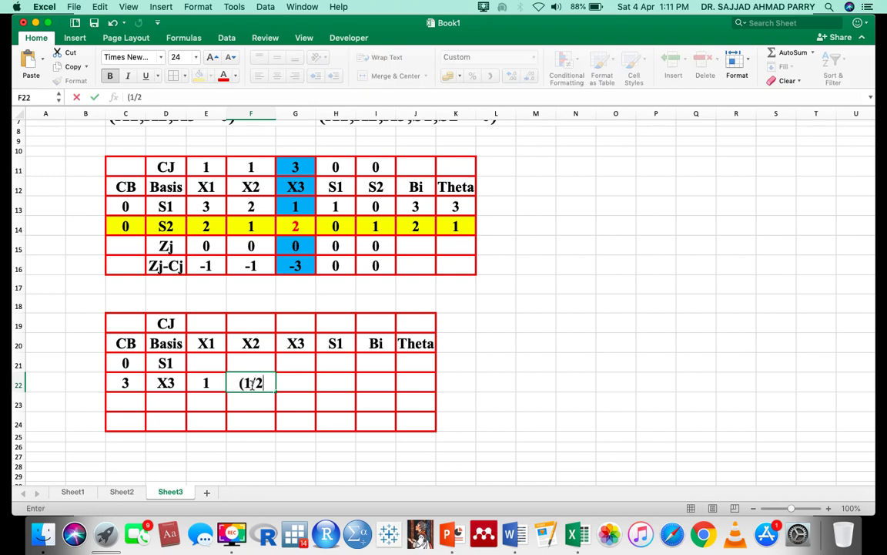
text())
click(294, 383)
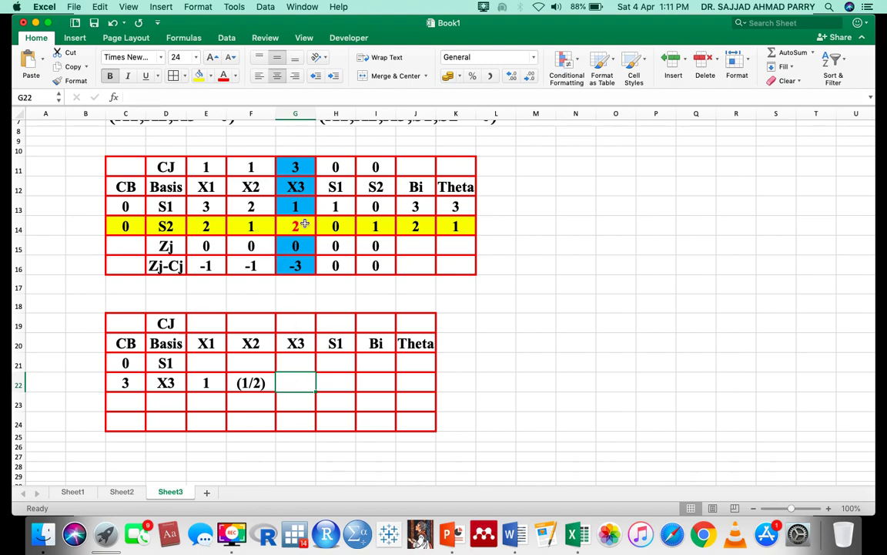
text(1)
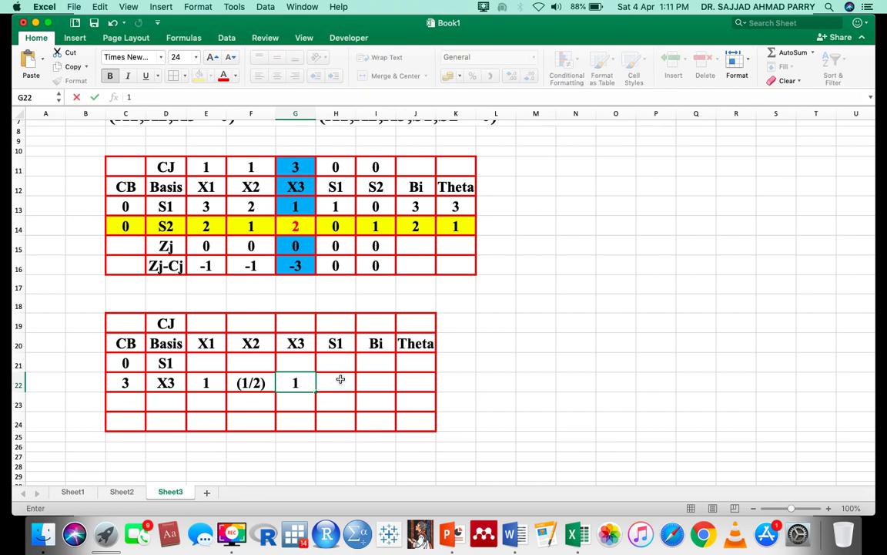
click(340, 379)
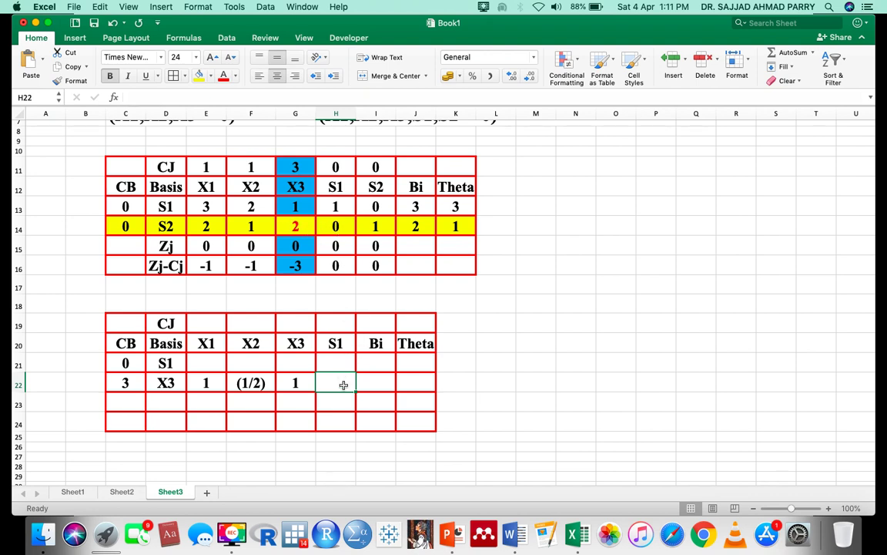
text(0)
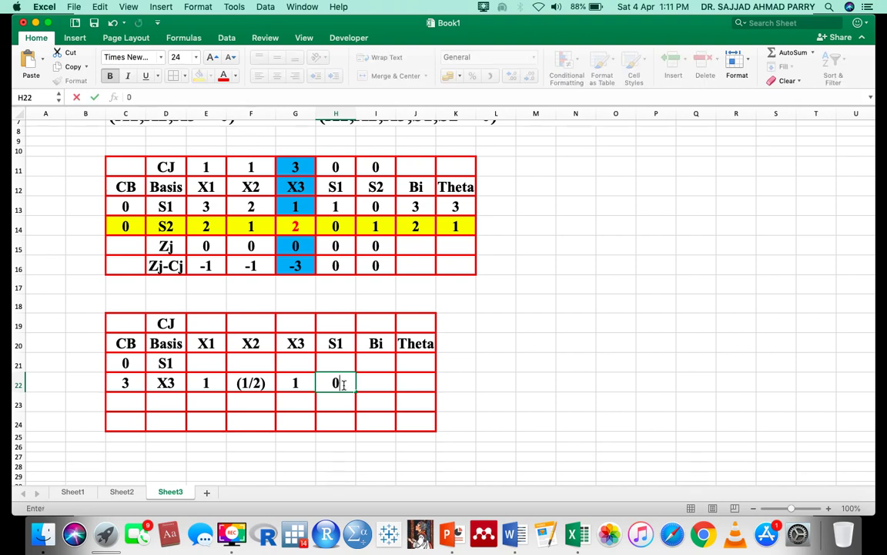
click(368, 383)
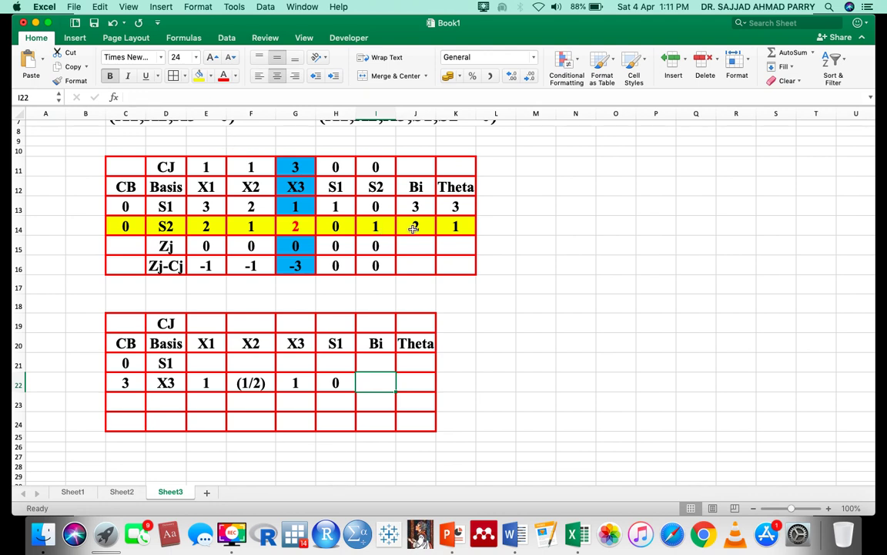
text(1)
click(332, 393)
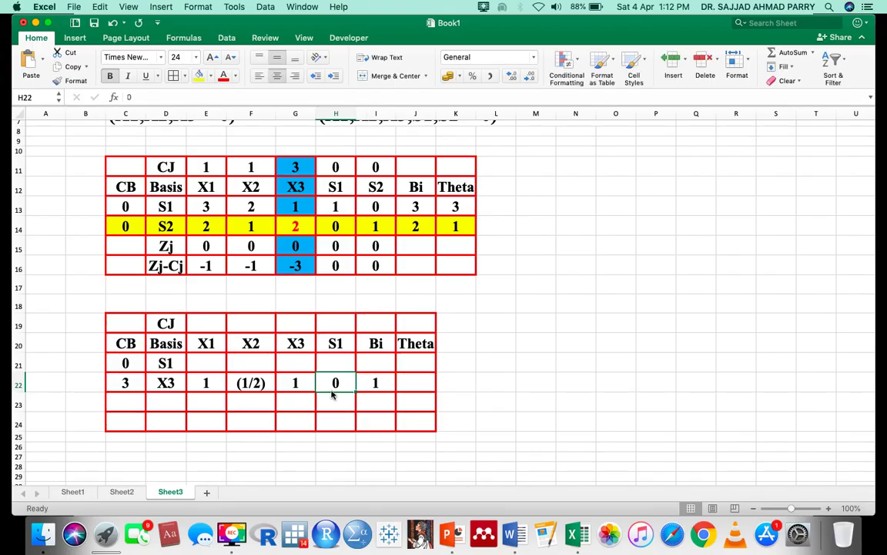
Merge and centre M12:S12 beside the first table and enter the row formula note NFR=OFR-KE(NSR).
click(17, 364)
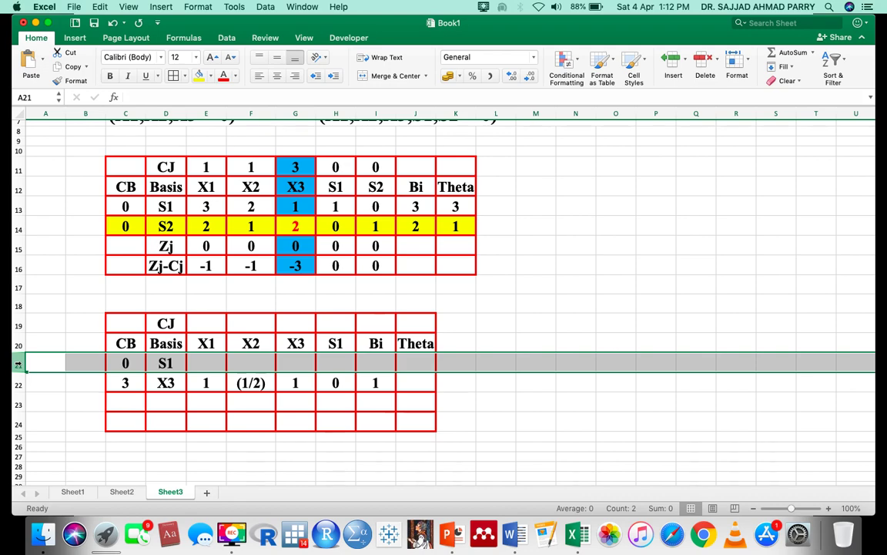
click(207, 369)
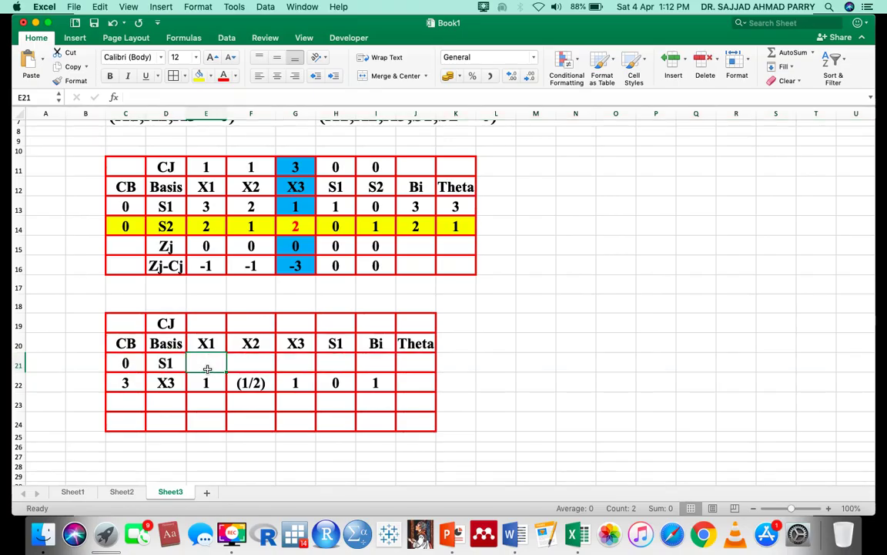
drag(548, 188, 788, 186)
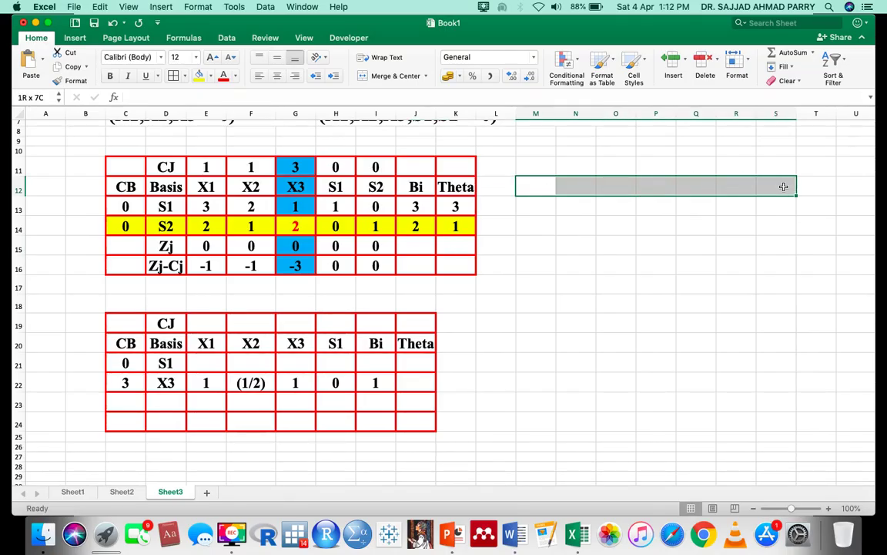
click(401, 77)
text(NFR=)
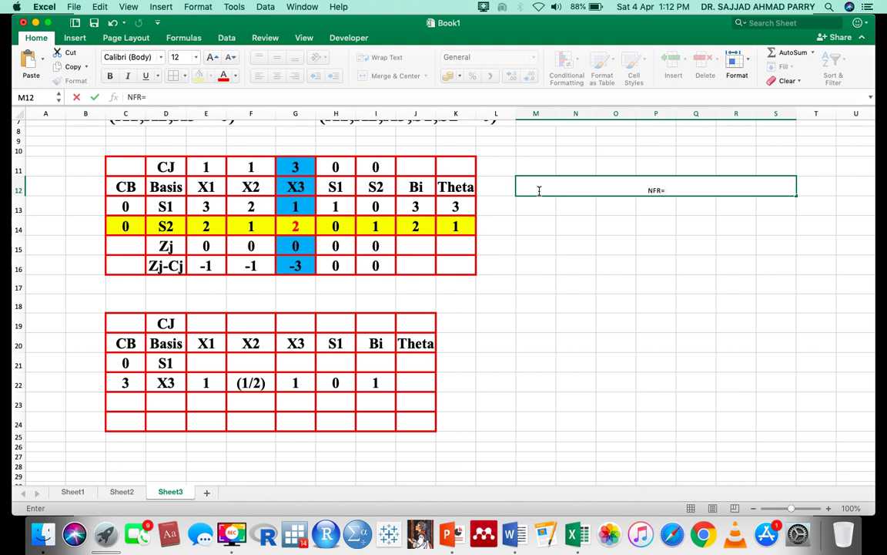
text(OFR-KE(NSR))
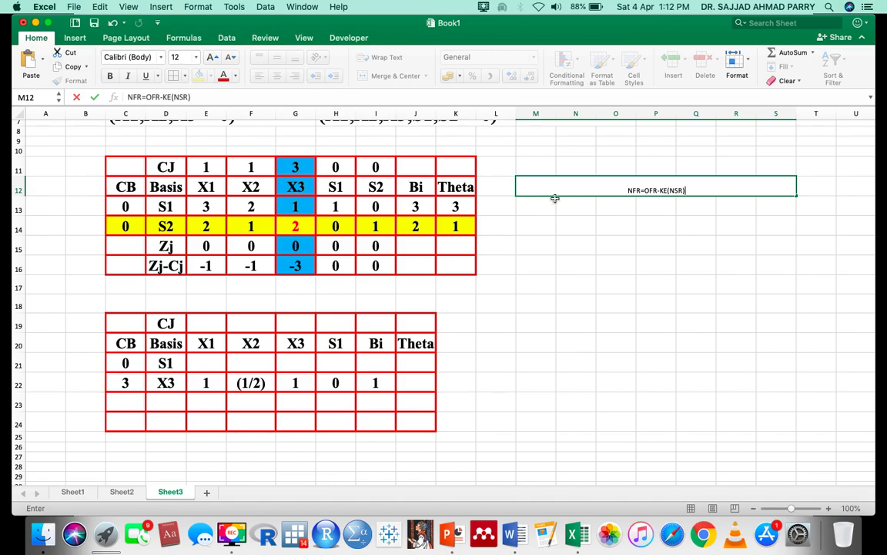
click(593, 228)
Copy the formatting of the MaxZ= X1+X2+3X3 heading in C3 onto the NFR=OFR-KE(NSR) note.
scroll(594, 228, up, 5)
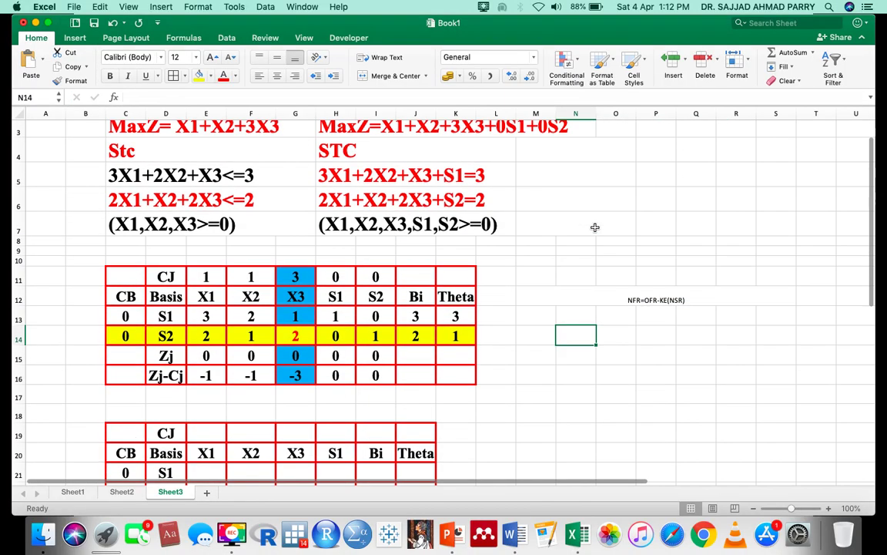
click(300, 128)
click(71, 80)
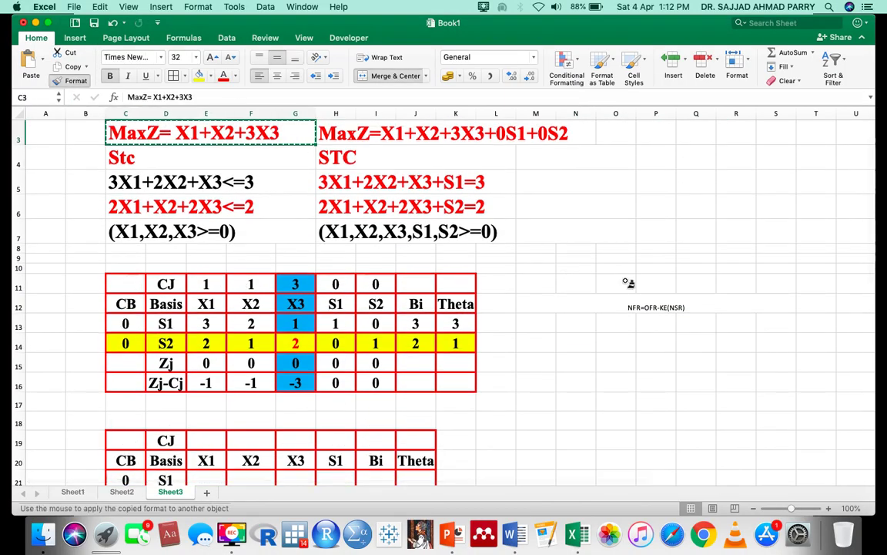
click(614, 300)
click(667, 349)
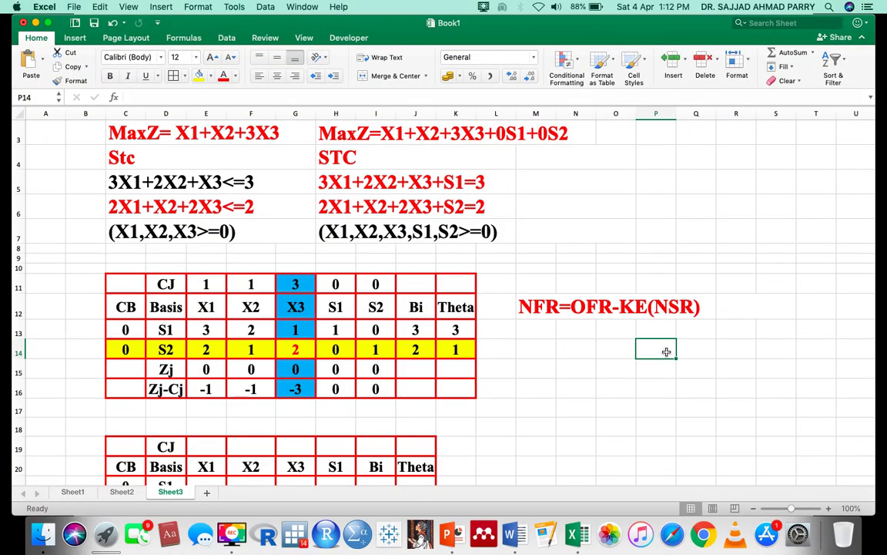
Merge and centre the cells M13:Q13 directly below the NFR formula note.
scroll(667, 351, down, 2)
drag(532, 285, 672, 286)
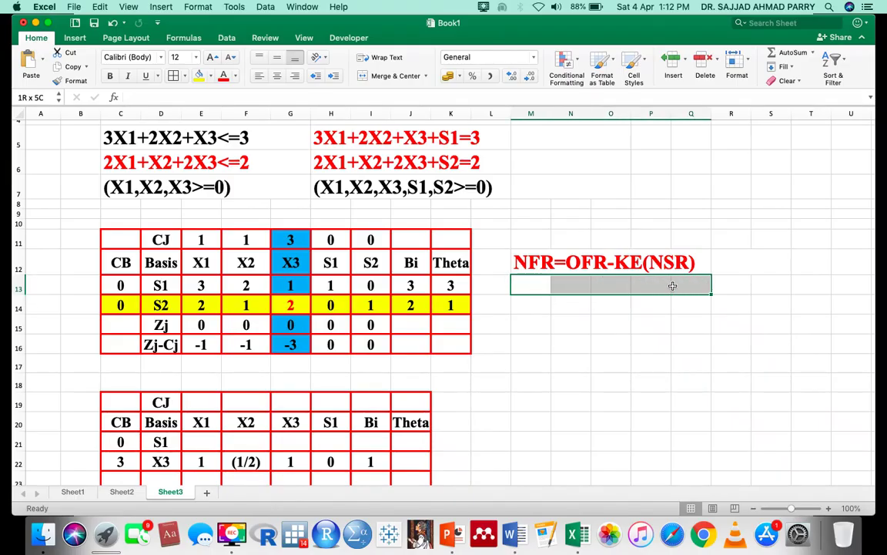
click(378, 76)
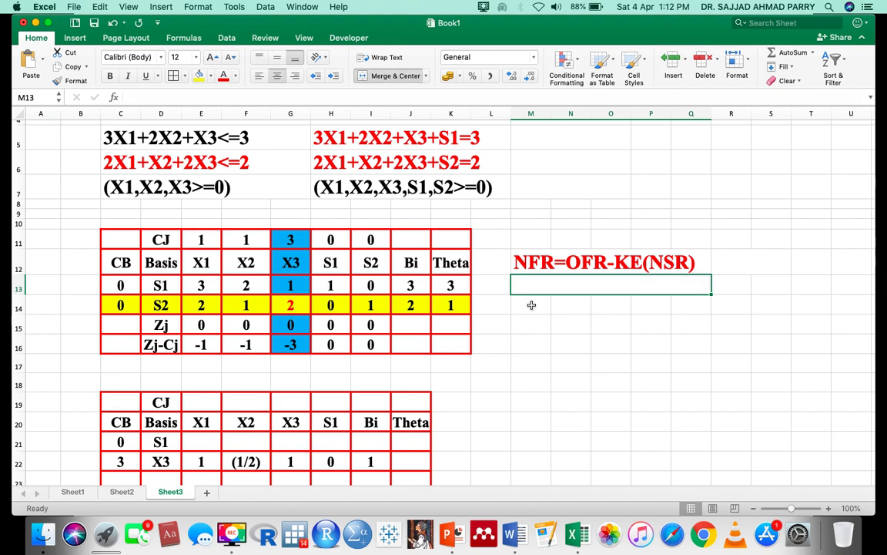
click(532, 303)
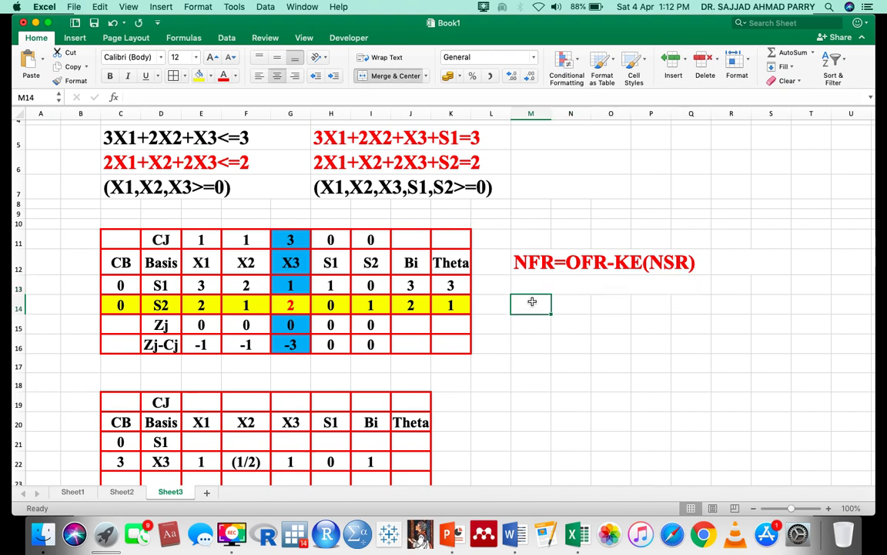
Merge and centre M14:Q14 and M15:Q15 below the NFR formula note as two separate cells.
drag(539, 303, 692, 305)
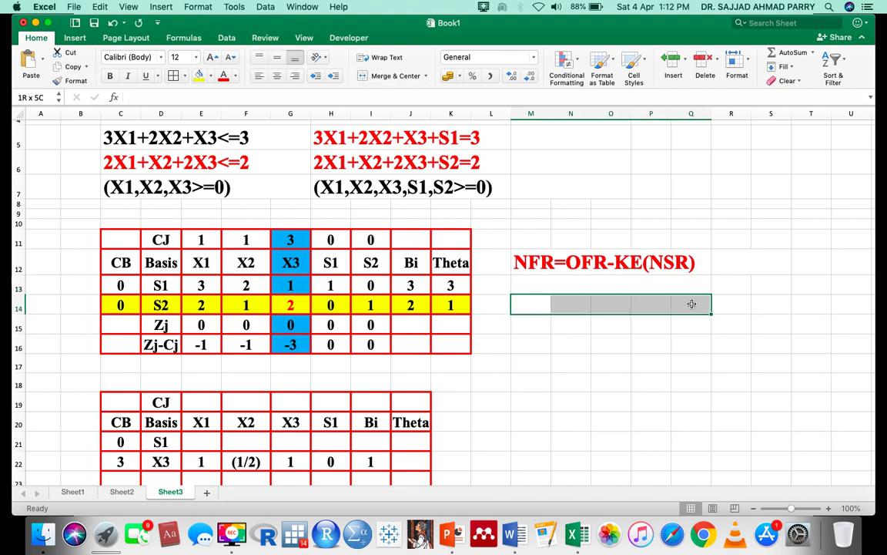
click(378, 75)
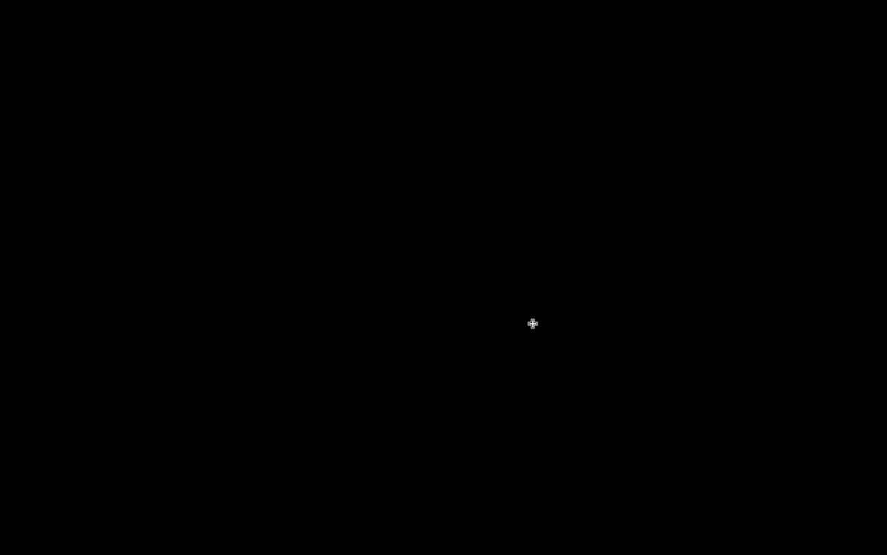
drag(533, 323, 684, 322)
click(396, 75)
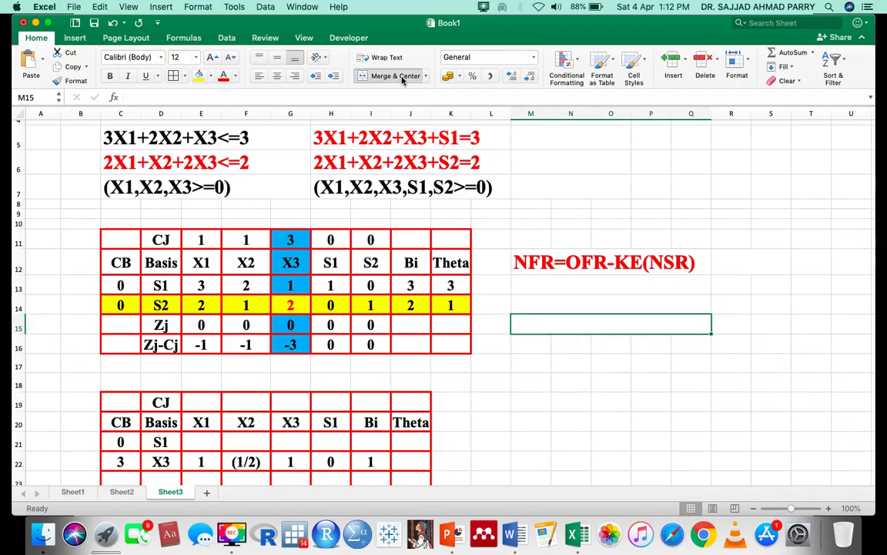
click(536, 288)
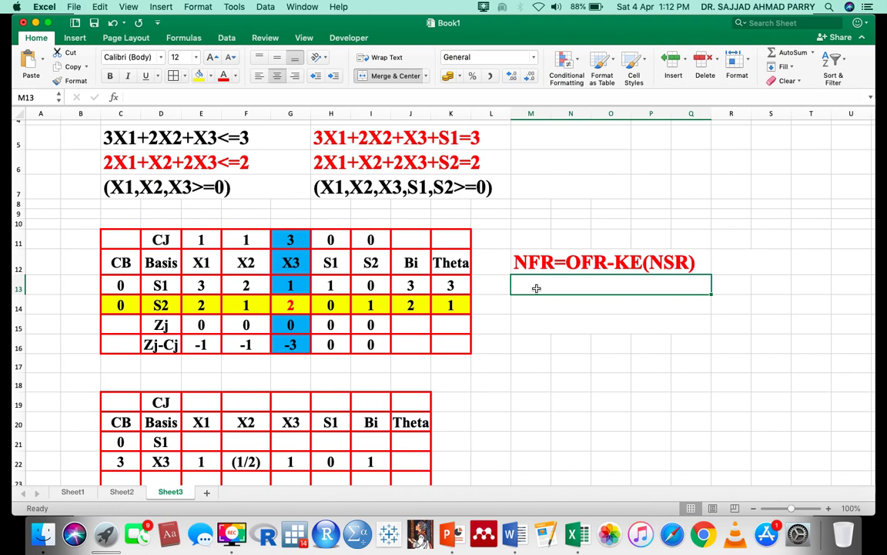
text(=)
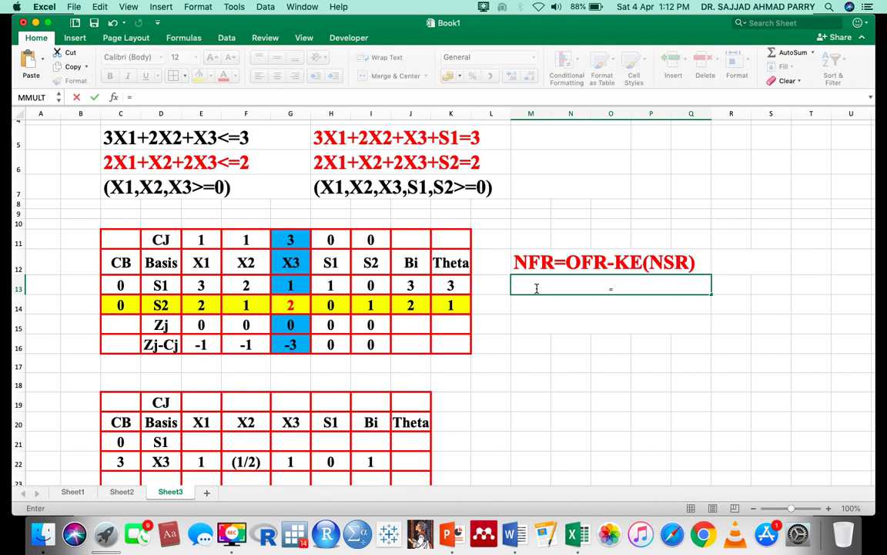
key(Escape)
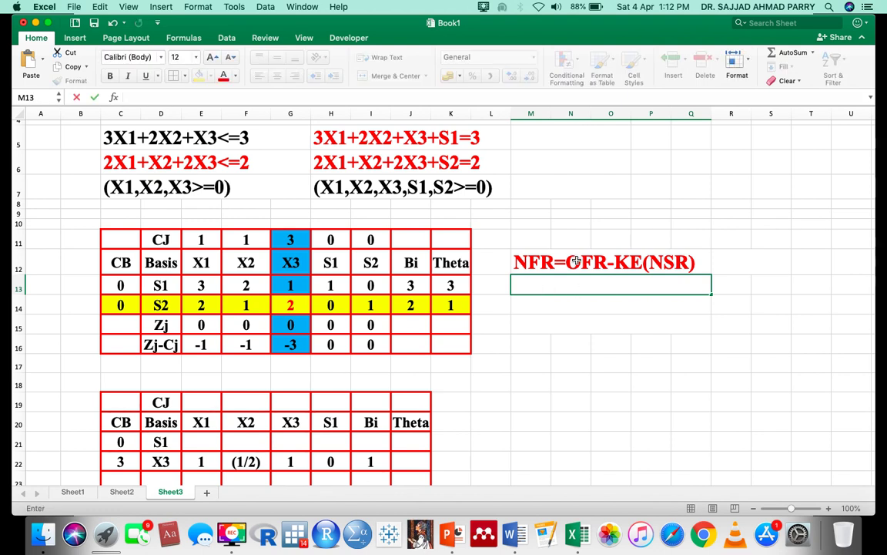
Copy the formatting of the NFR=OFR-KE(NSR) note in M12 onto the merged cells in rows 13 to 15.
key(Up)
click(71, 80)
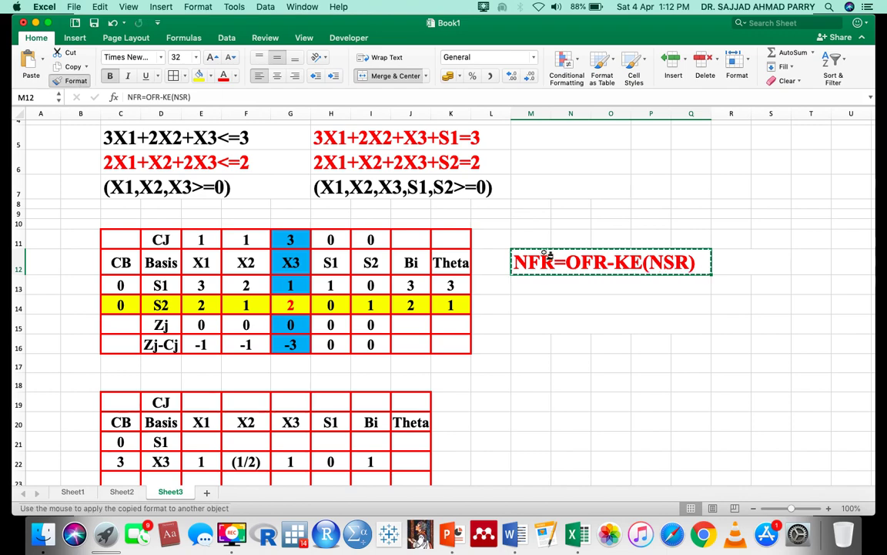
drag(543, 281, 554, 323)
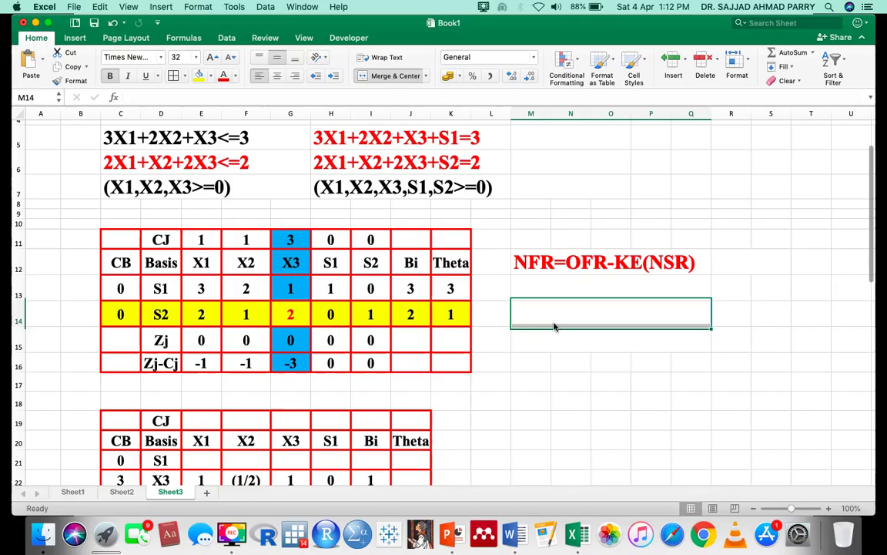
Try to enter the working for the S1 row's X1 value, =3-2(1)=3-2=1, in M13.
click(541, 287)
text(=)
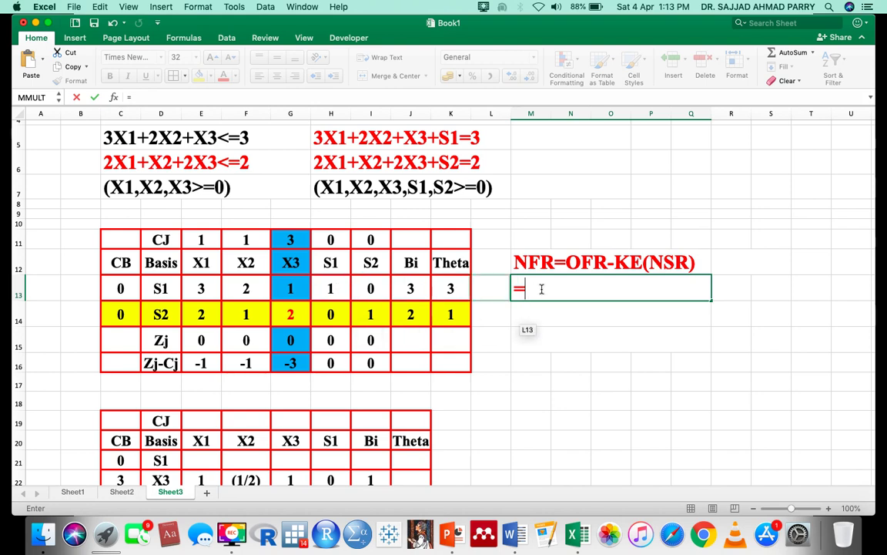
text(3)
text(-2()
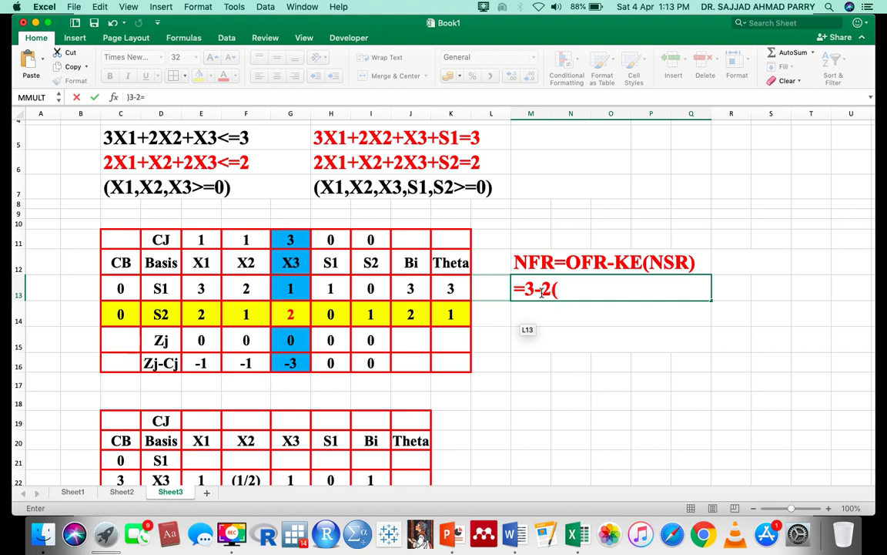
scroll(412, 371, down, 2)
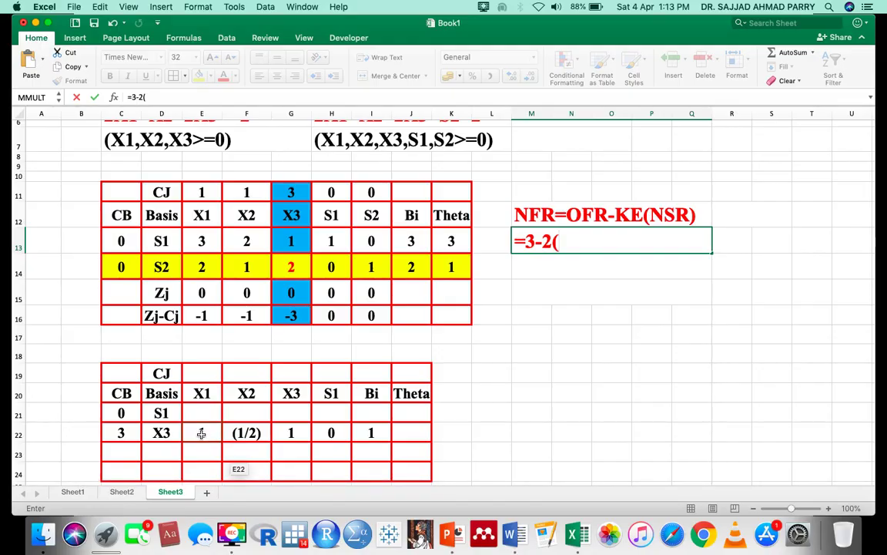
text(1)
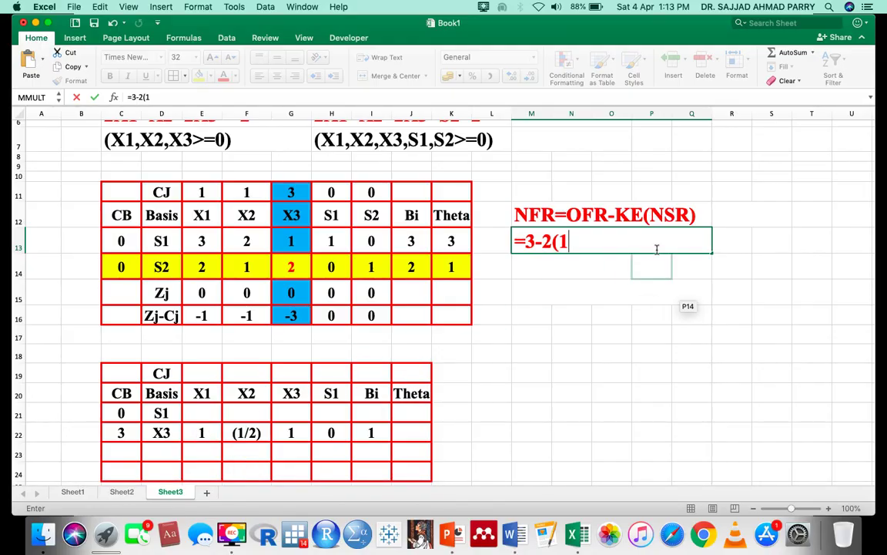
text()=3-2=1)
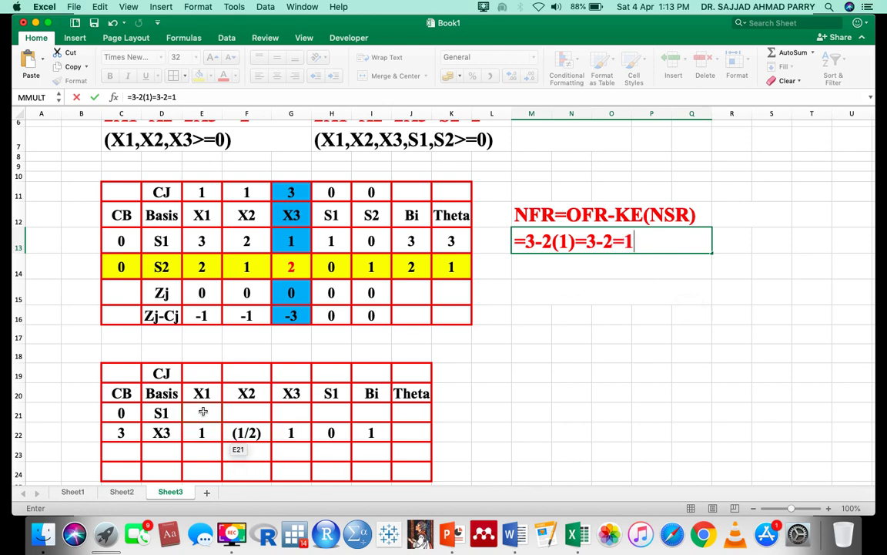
key(Return)
click(483, 207)
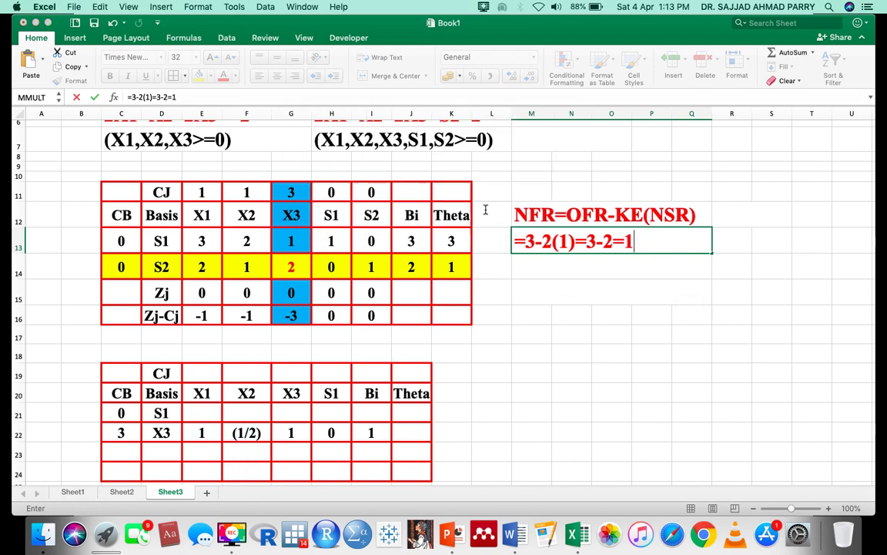
click(555, 239)
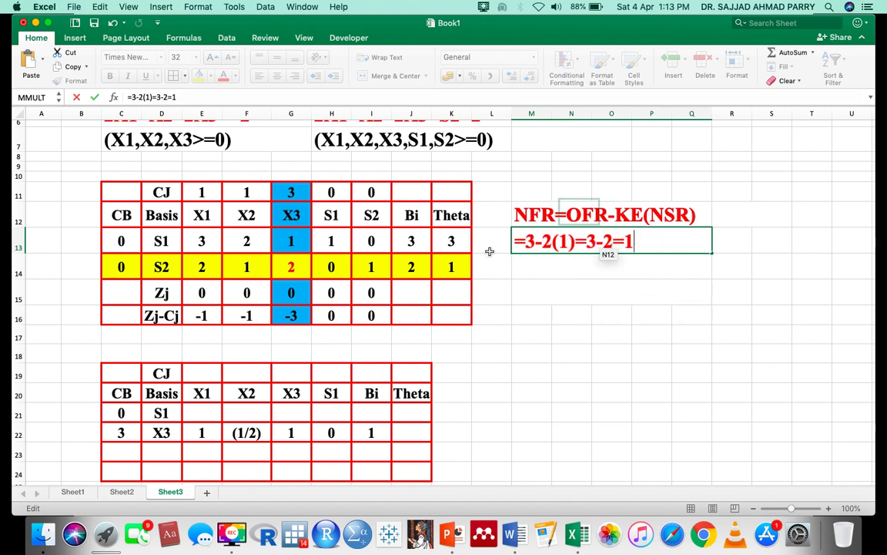
click(206, 414)
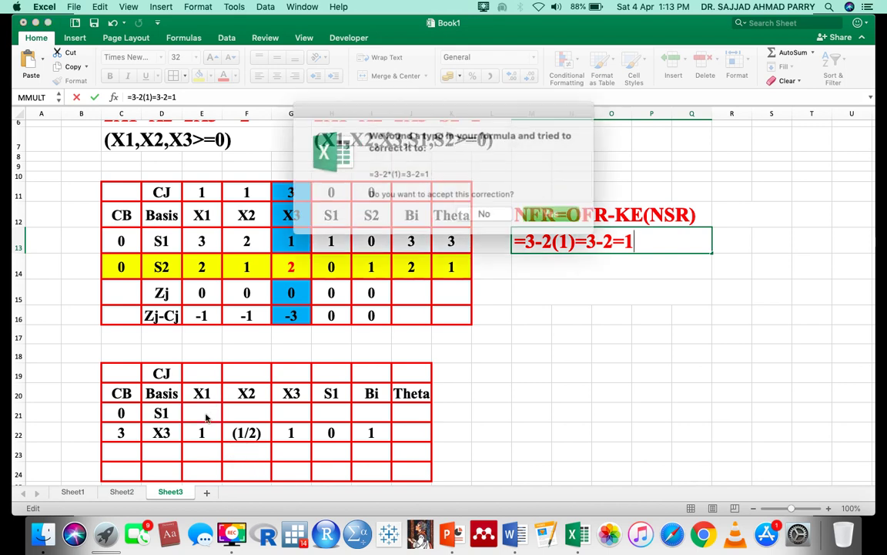
click(477, 206)
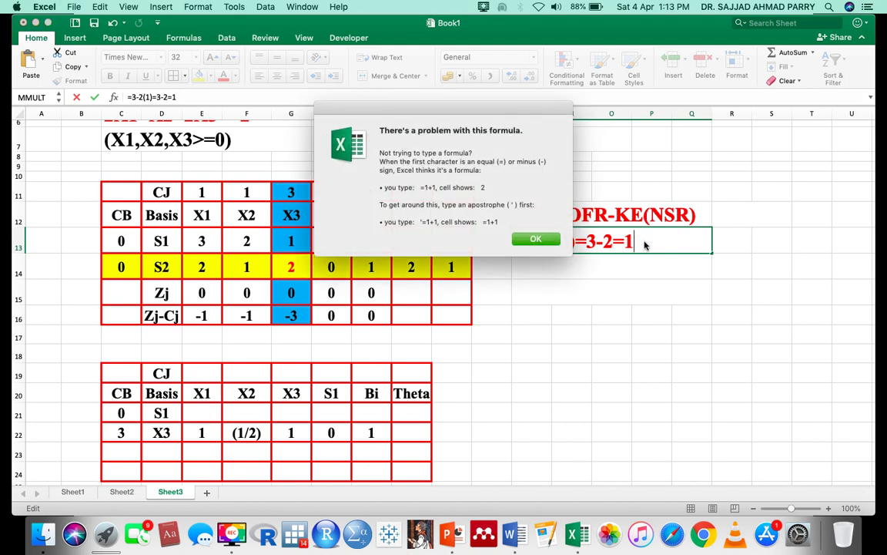
key(Return)
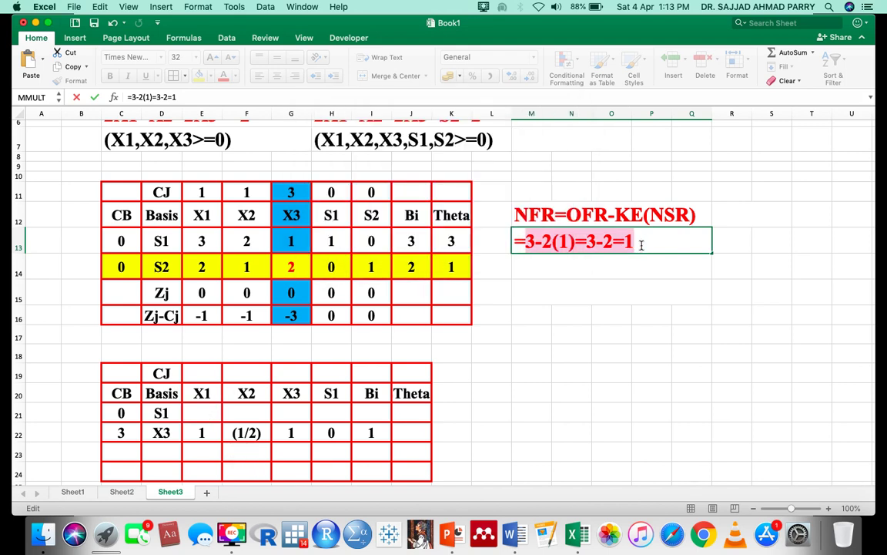
Clear the working from M13 and enter 1 in the second table's S1 row under X1, cell E21.
text(=)
key(Escape)
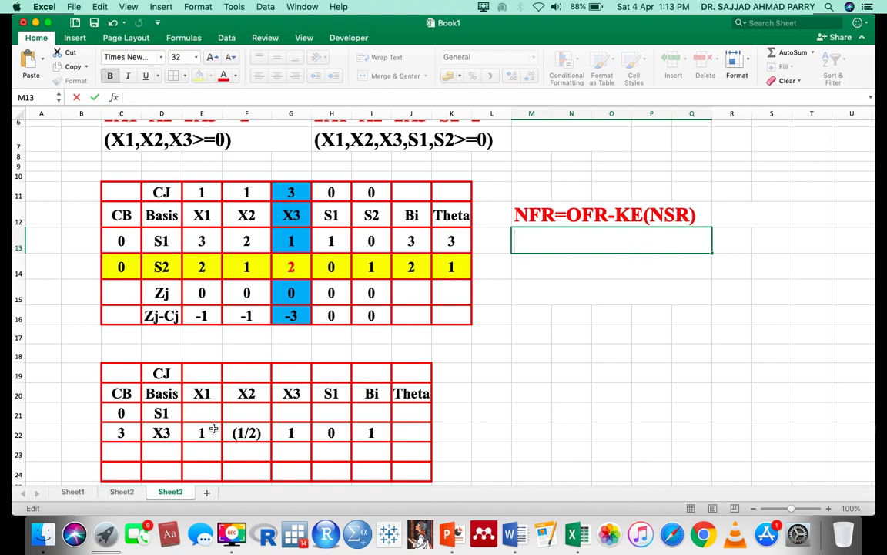
click(201, 416)
text(1)
key(Return)
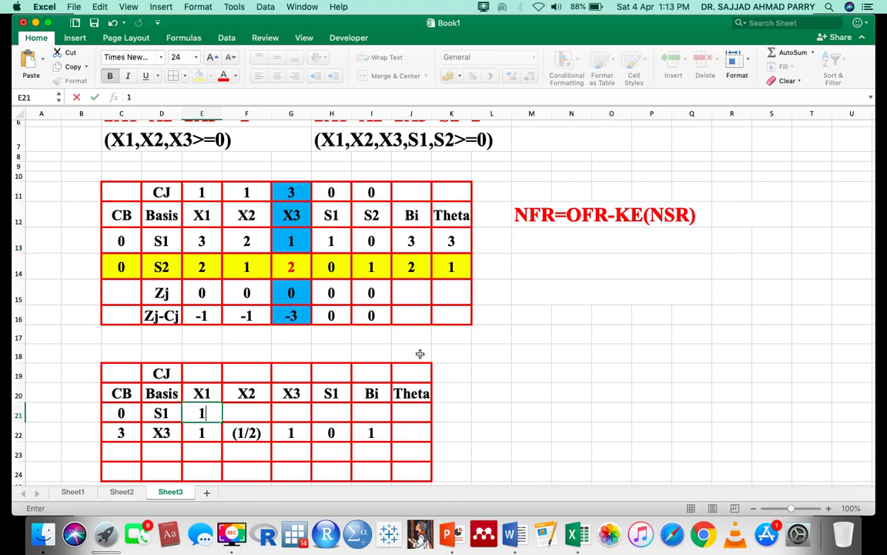
Write out the working for the S1 row's X2 value, =2-2(1/2)=2-1=1, in M13.
double_click(533, 242)
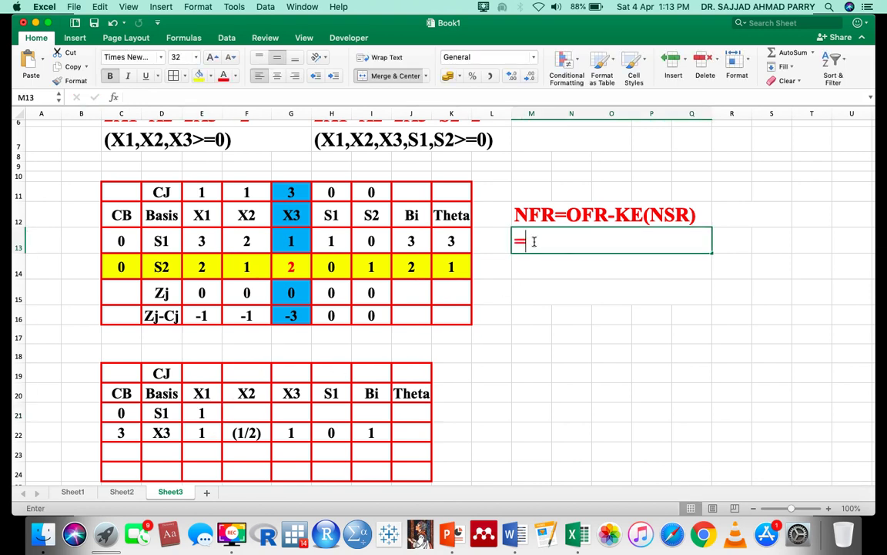
text(=)
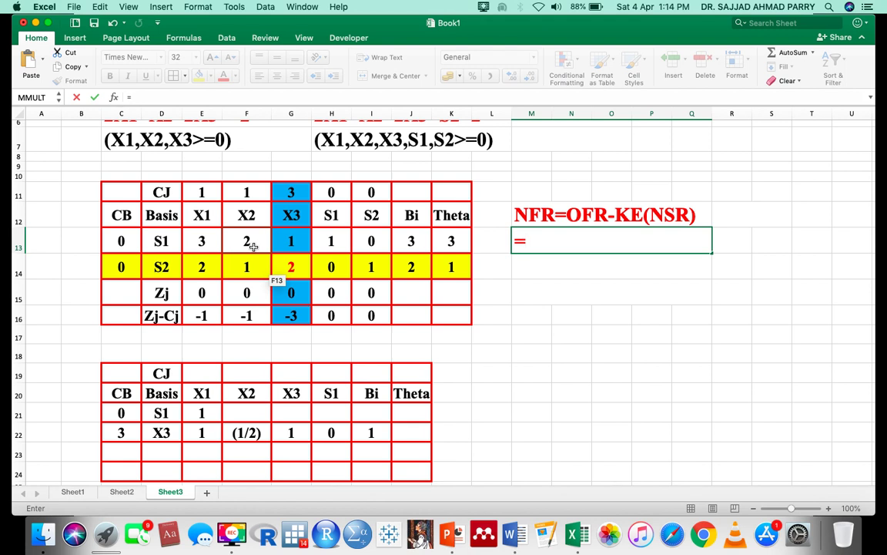
text(2-2()
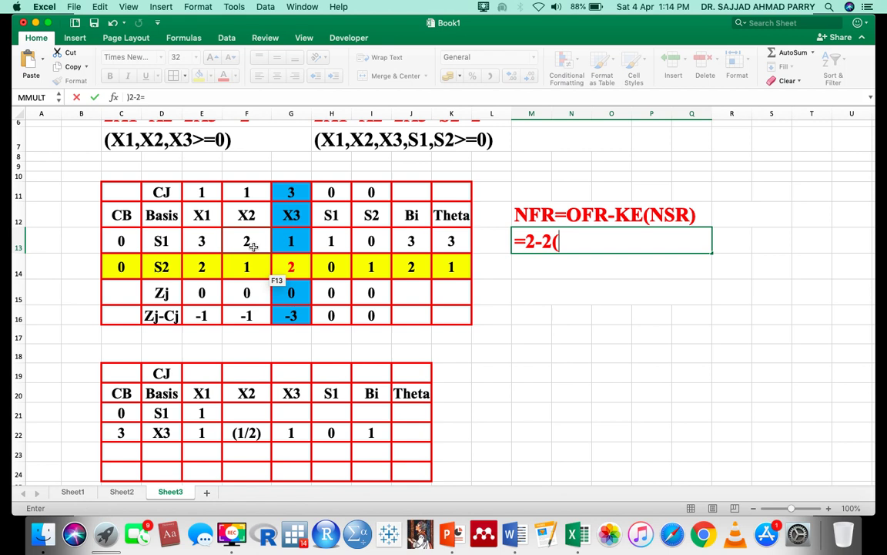
text(1)
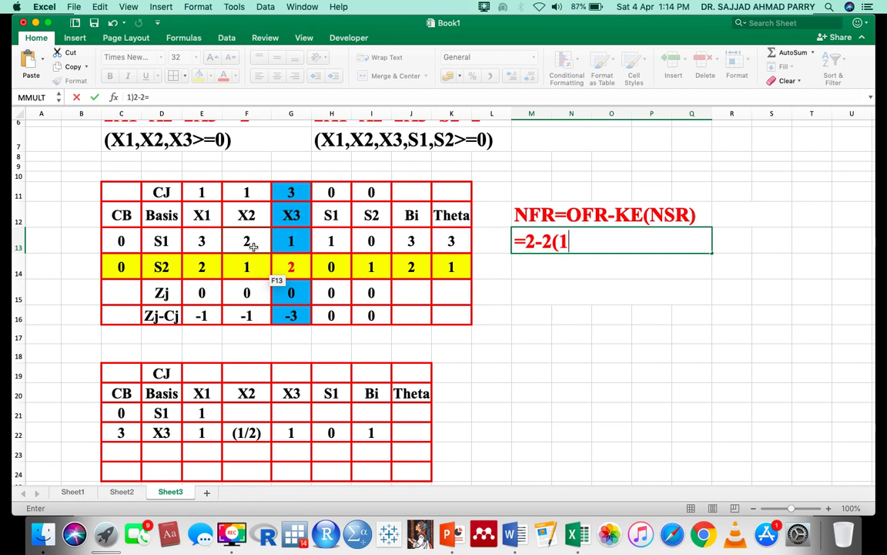
text(/2)=)
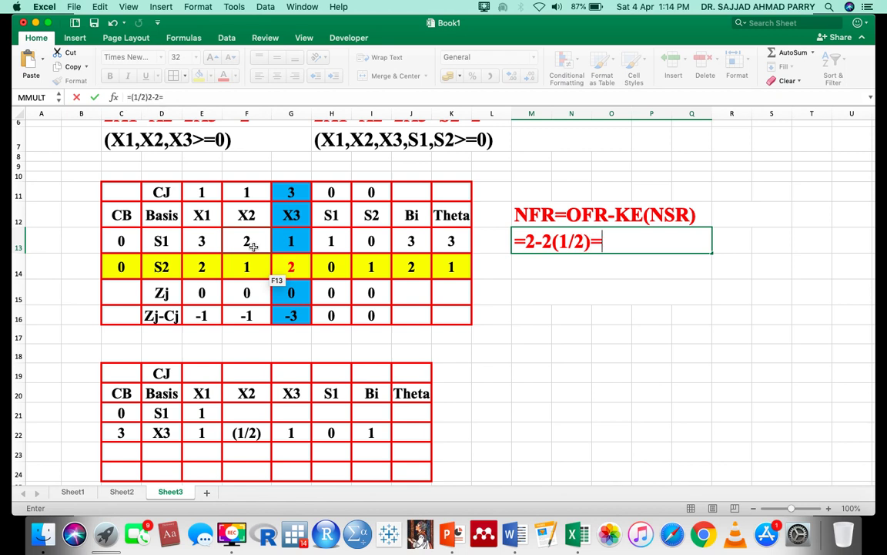
text(2-1=)
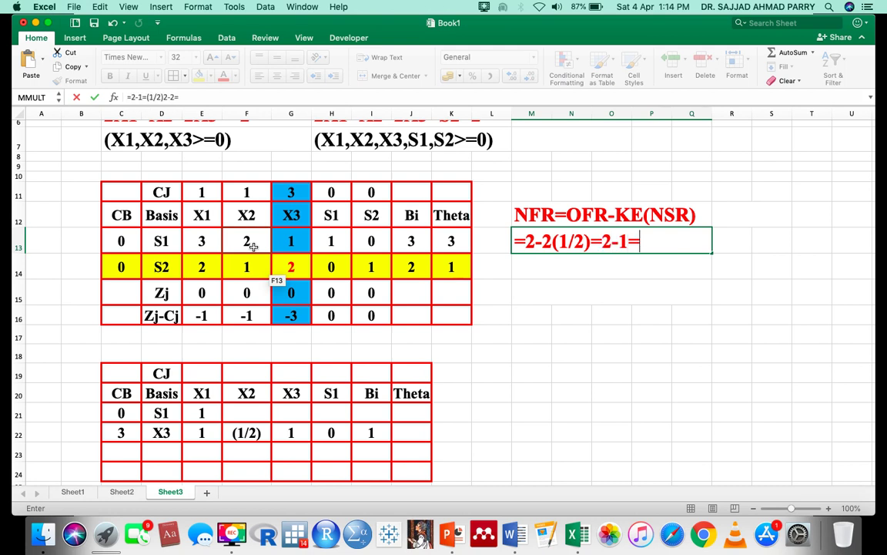
text(1)
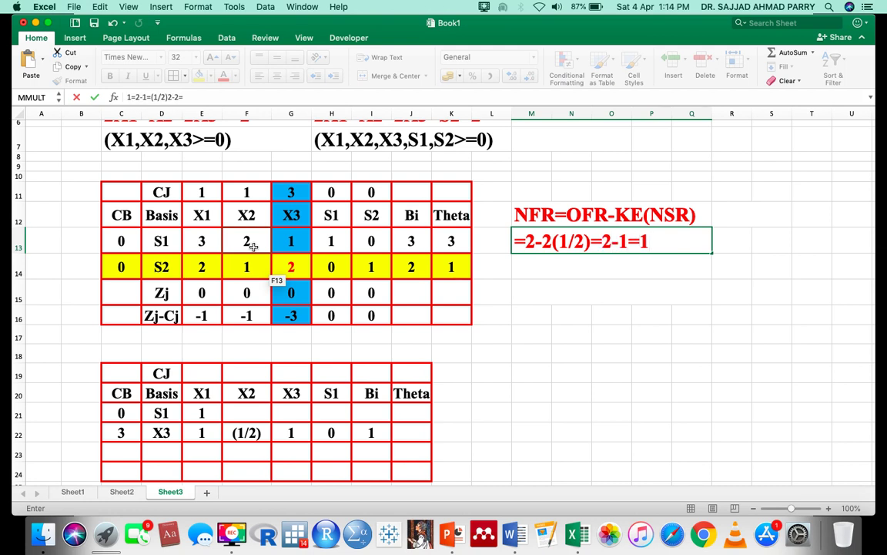
Clear the X2 working from M13 and enter 1 in the second table's S1 row under X2, cell F21.
triple_click(663, 240)
key(BackSpace)
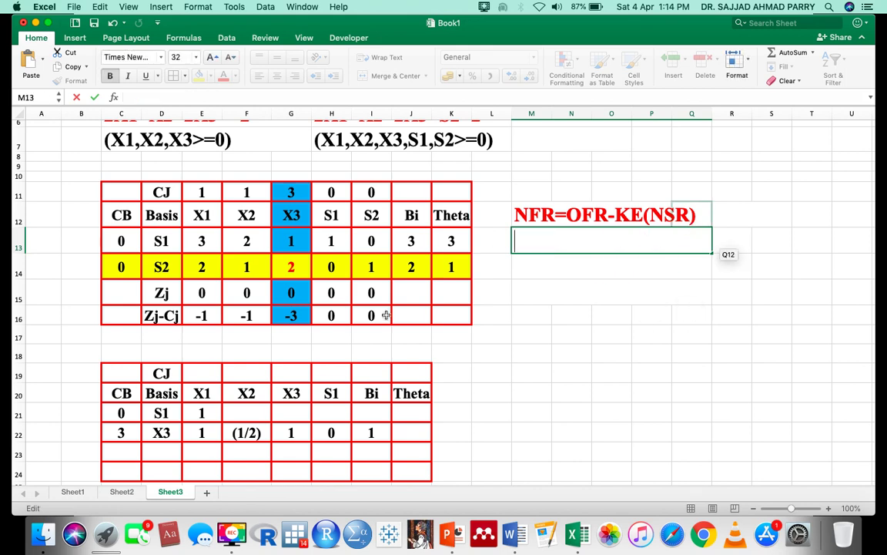
click(248, 413)
text(1)
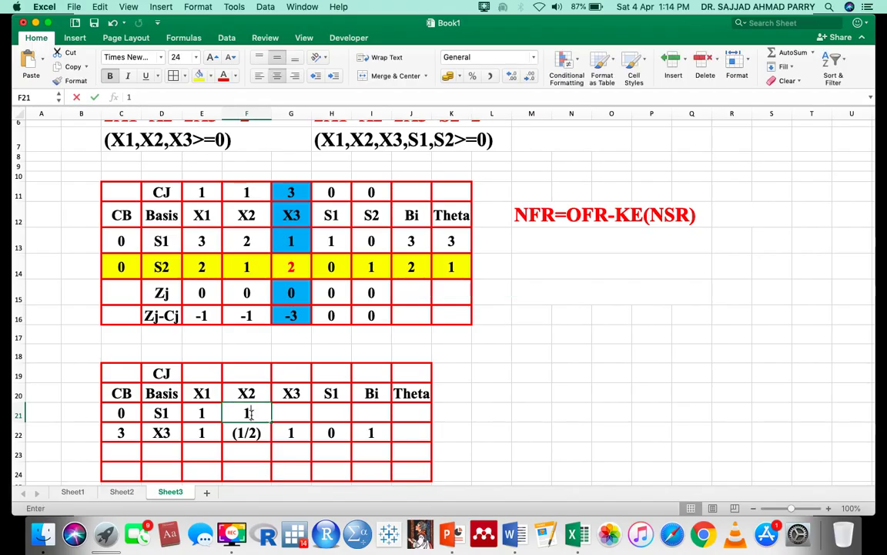
Write out the working for the S1 row's X3 value, =1-2(1)=1-2=-1, in M13.
click(541, 241)
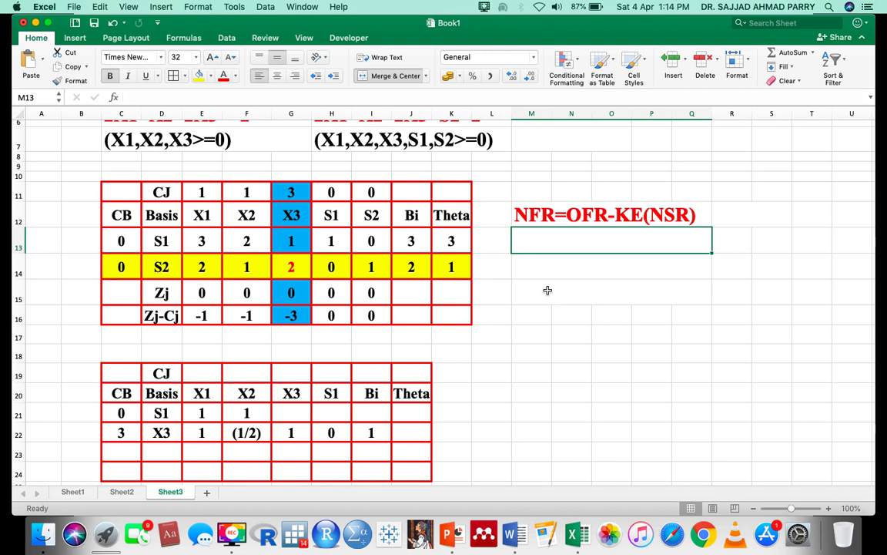
text(=1)
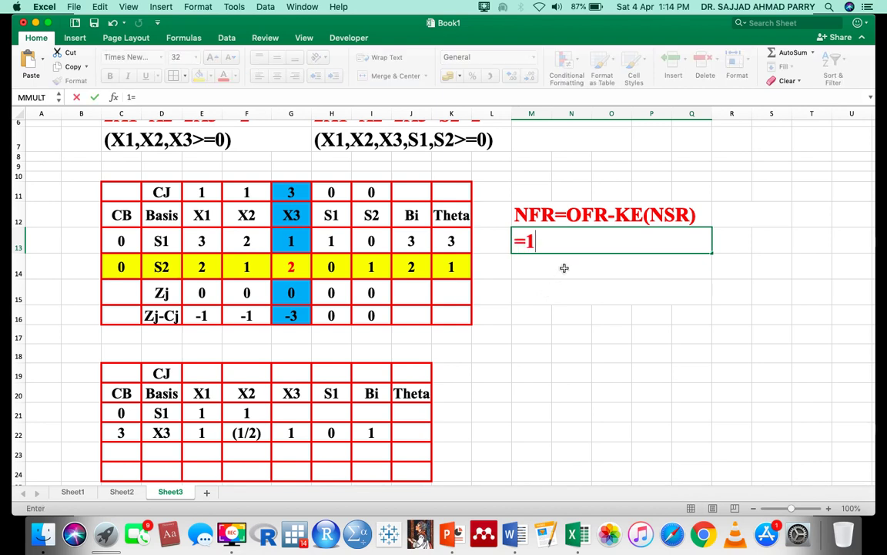
text(-)
text(2()
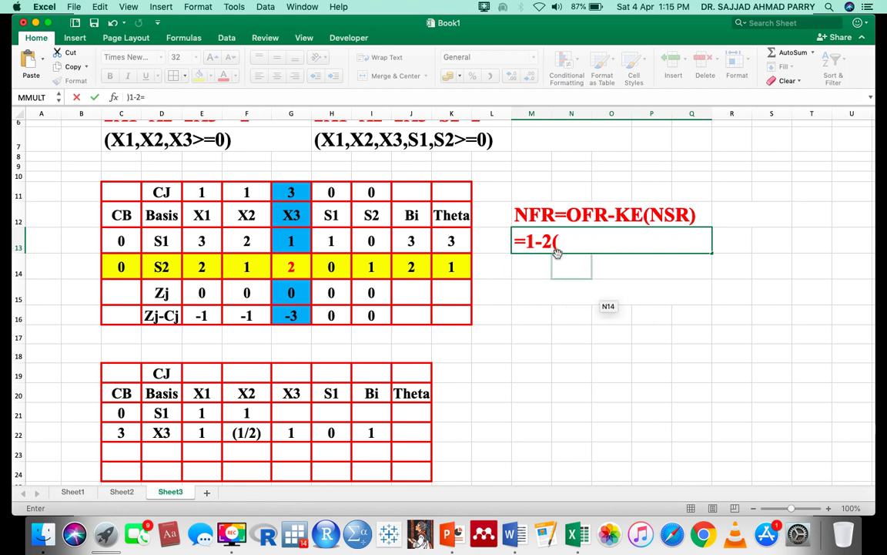
text(1)=1-2)
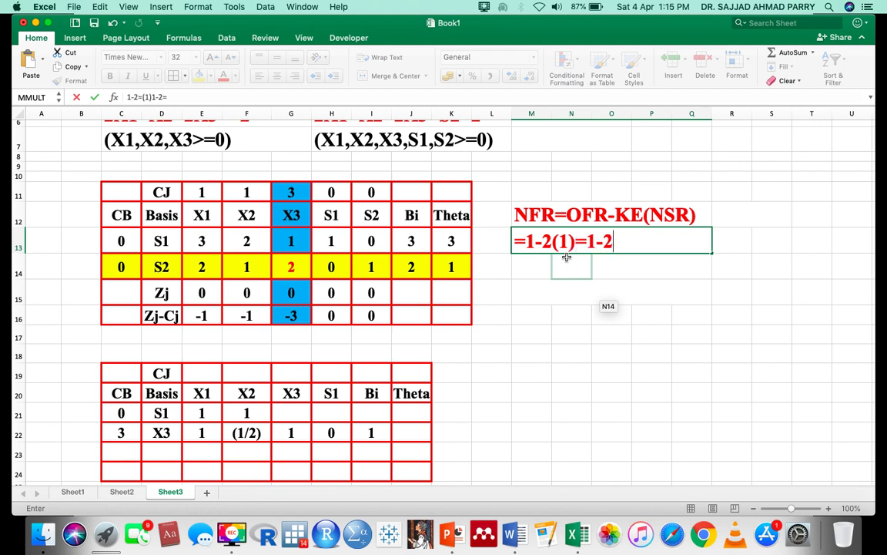
text(=-1)
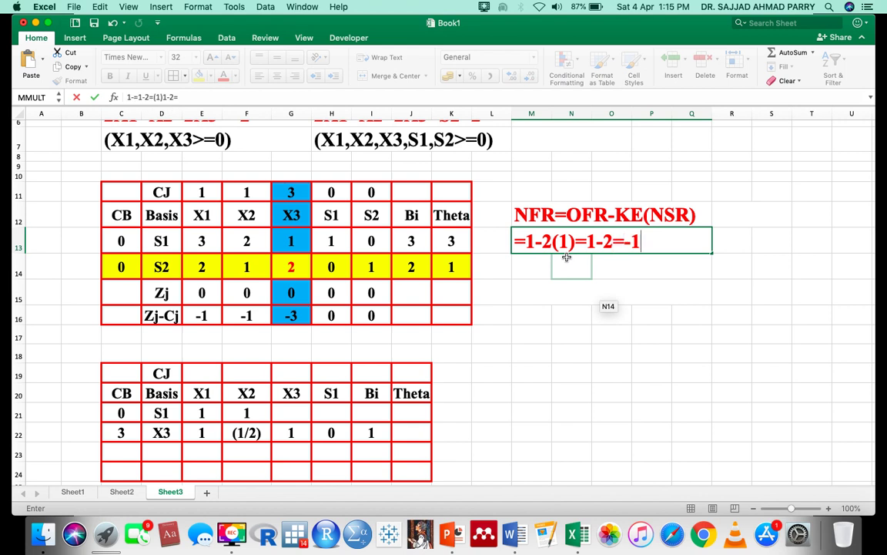
click(650, 245)
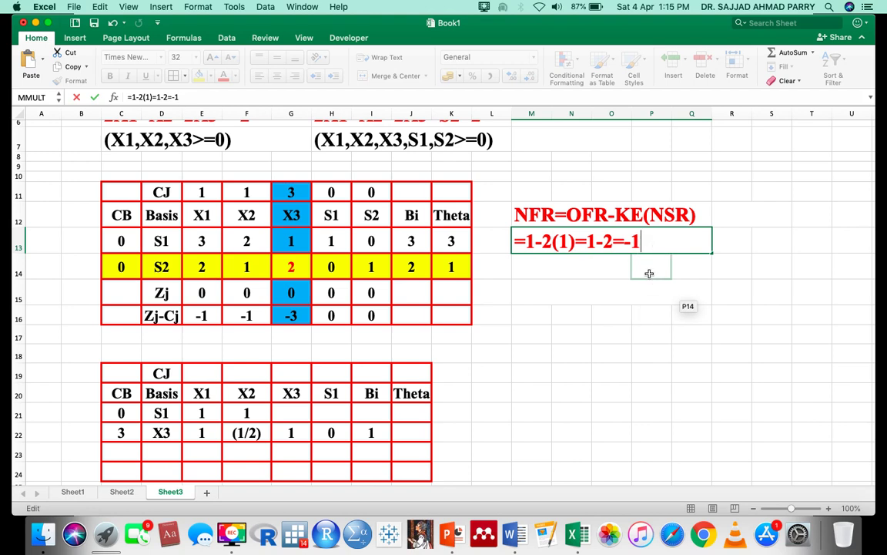
Clear the X3 working from M13 and enter -1 in the second table's S1 row under X3, cell G21.
key(Return)
click(481, 211)
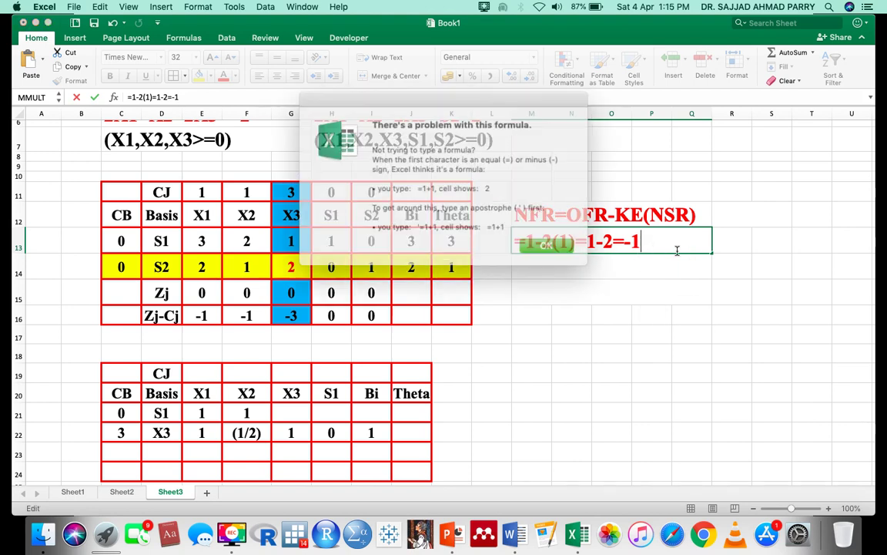
click(537, 244)
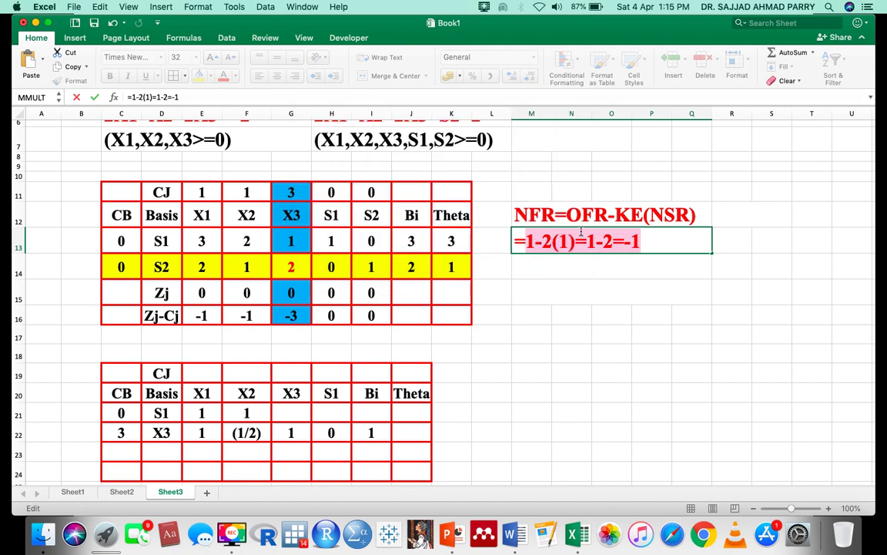
key(BackSpace)
key(BackSpace)
key(BackSpace)
key(BackSpace)
key(BackSpace)
key(BackSpace)
key(BackSpace)
key(BackSpace)
key(BackSpace)
key(BackSpace)
key(BackSpace)
key(BackSpace)
key(BackSpace)
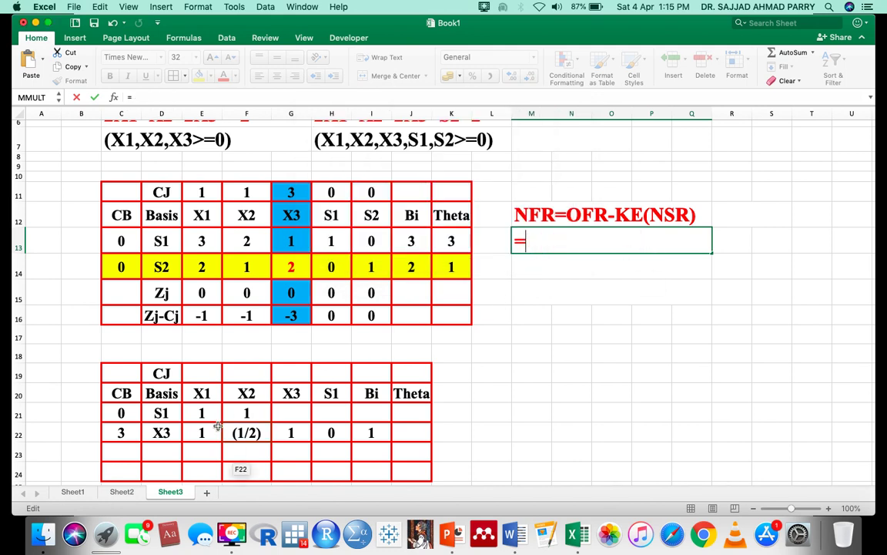
click(295, 406)
text(-1)
key(BackSpace)
key(BackSpace)
key(BackSpace)
key(BackSpace)
key(BackSpace)
key(BackSpace)
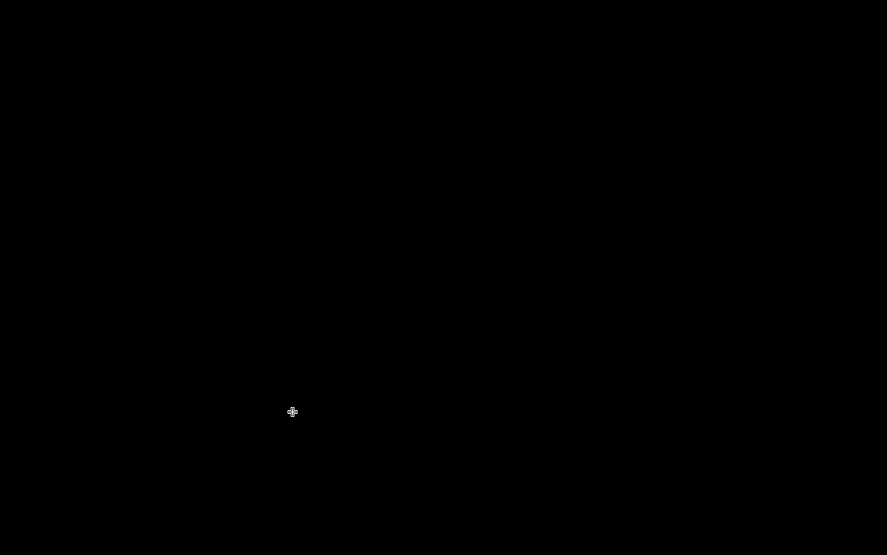
click(297, 412)
text(-1)
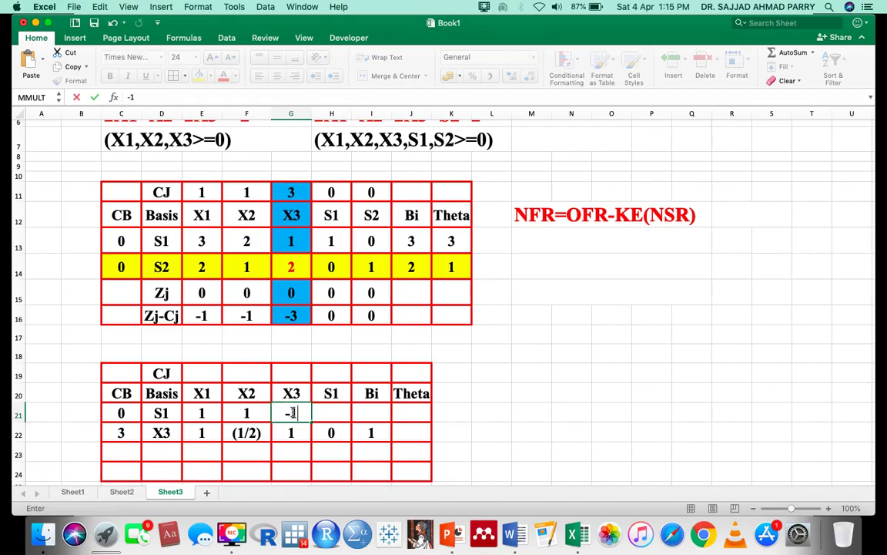
click(335, 416)
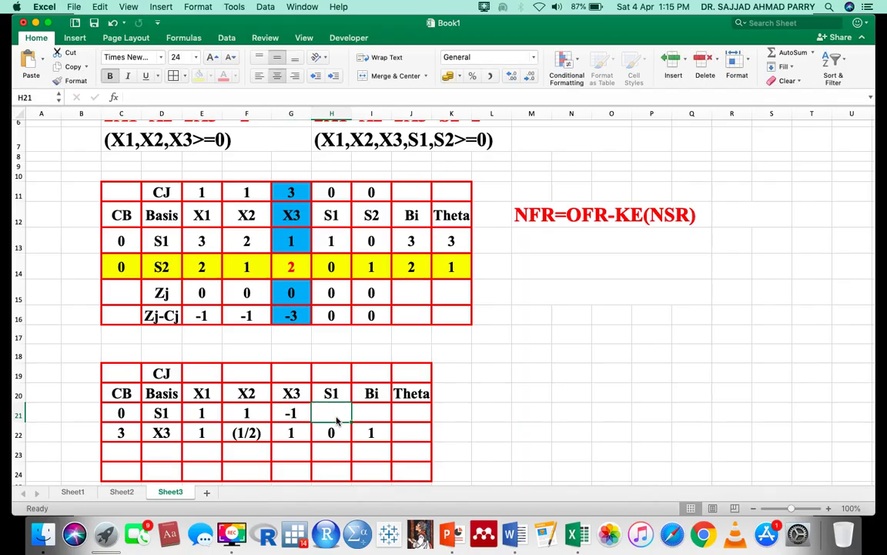
Write out the working for the S1 row's value in the S1 column, =1-2(0)=1, in M13.
click(556, 240)
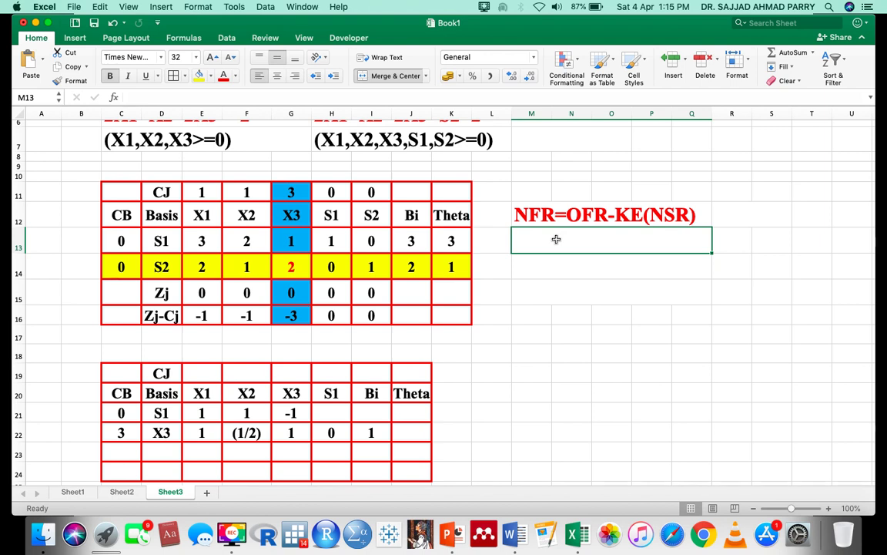
text(=)
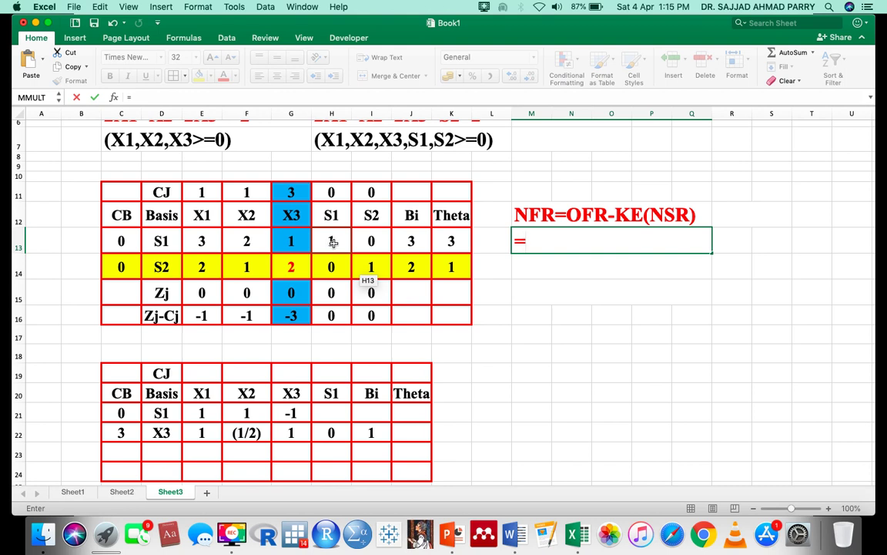
text(1-)
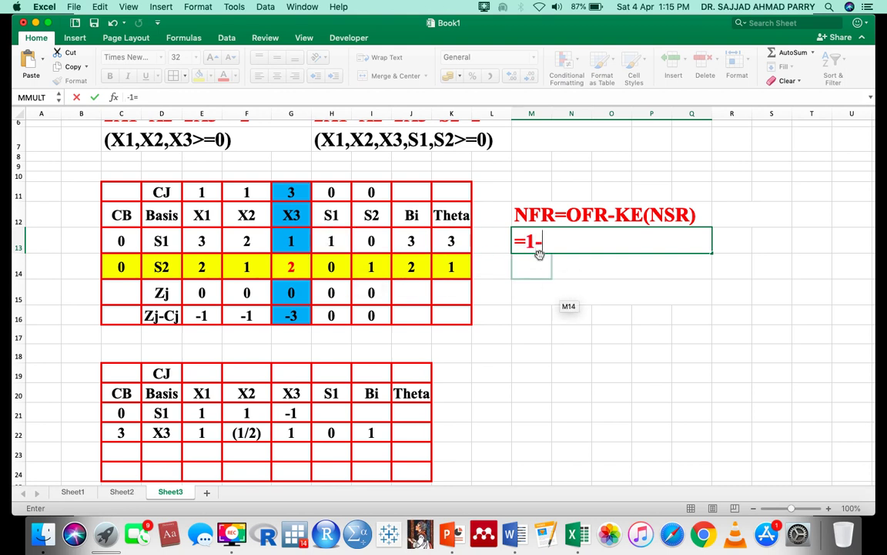
text(2(0)=1)
Discard the working in M13 and enter 1 in the second table's S1 row under S1, cell H21.
click(589, 241)
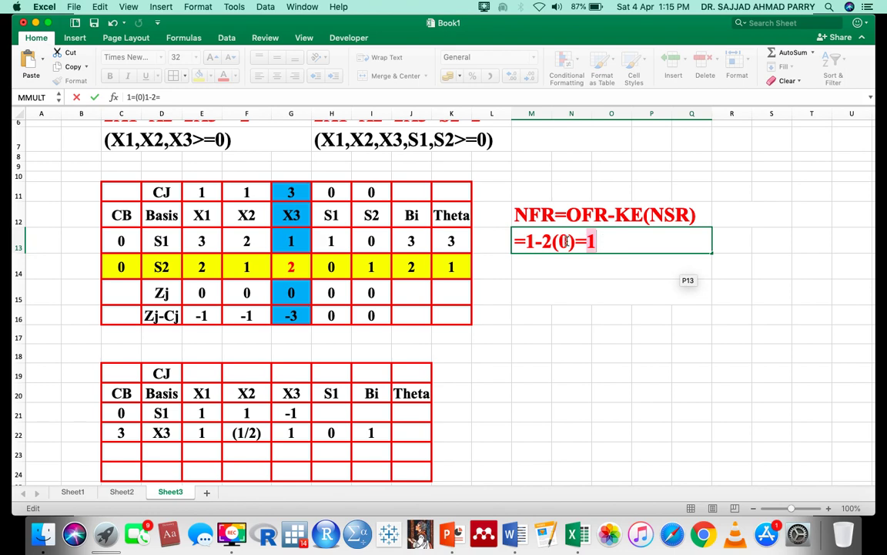
key(Escape)
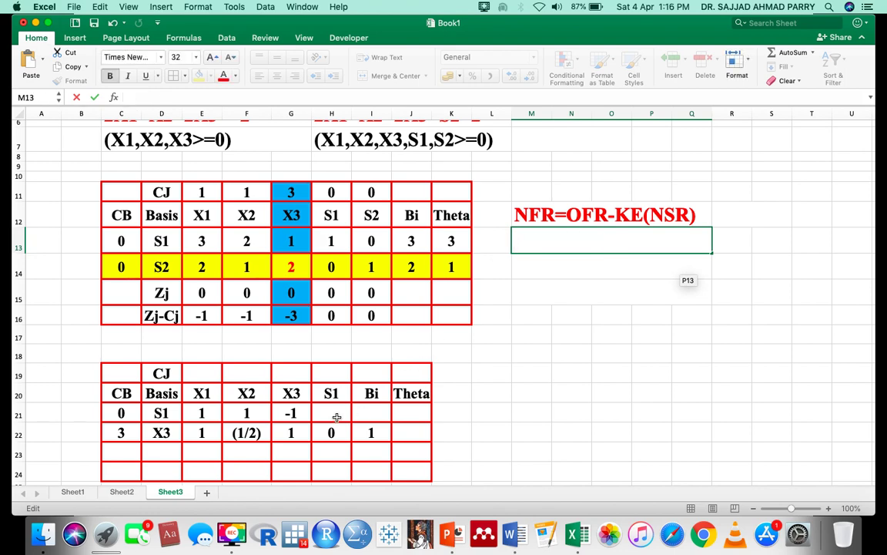
click(331, 413)
text(1)
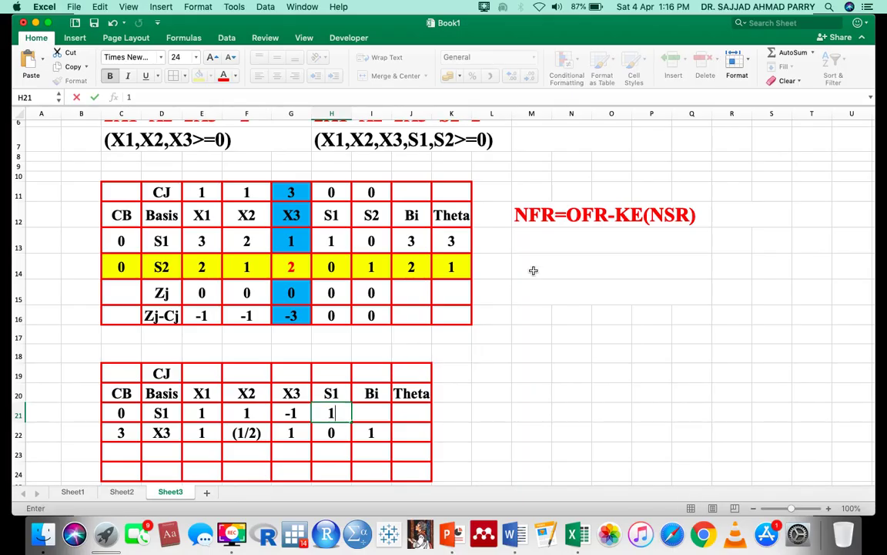
Write out the working for the S1 row's Bi value, =3-2(1)=3-2=1, in M13.
click(540, 240)
text(=)
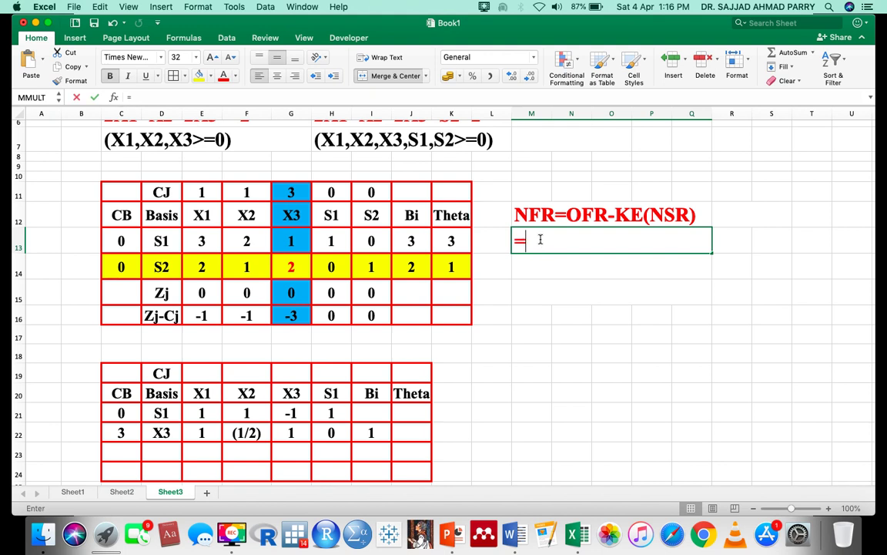
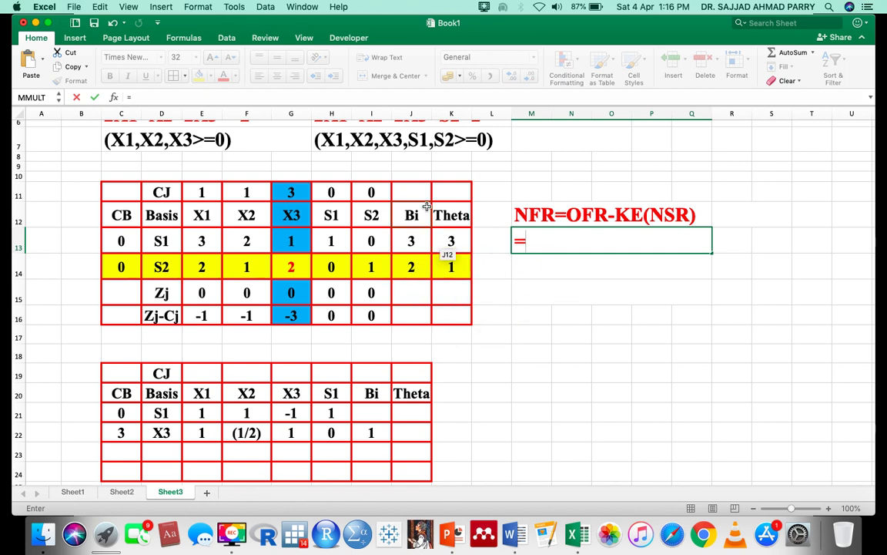
click(409, 241)
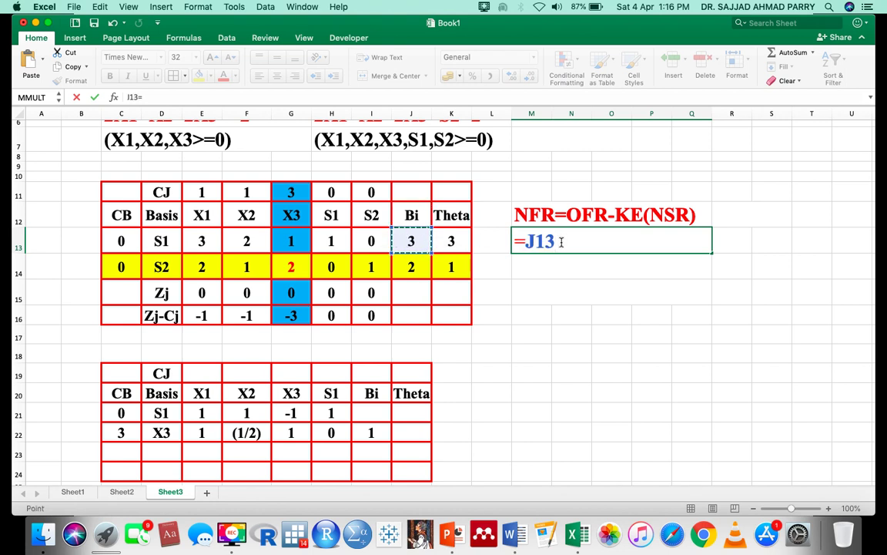
key(BackSpace)
key(BackSpace)
key(BackSpace)
text(3)
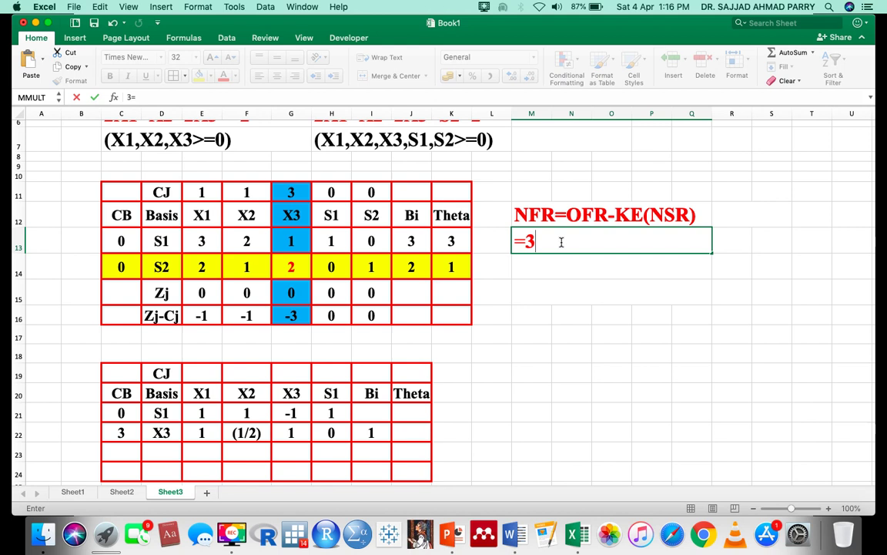
text(-2(1)
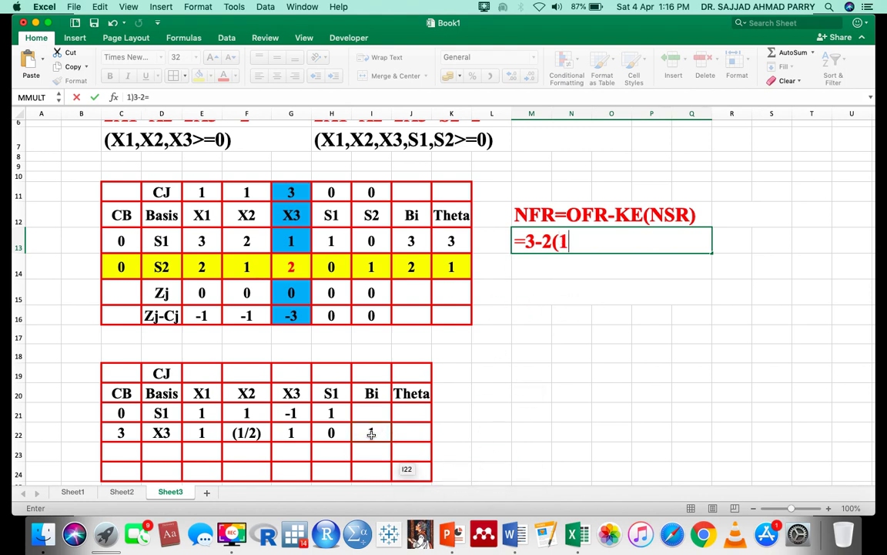
text()=3-2=1)
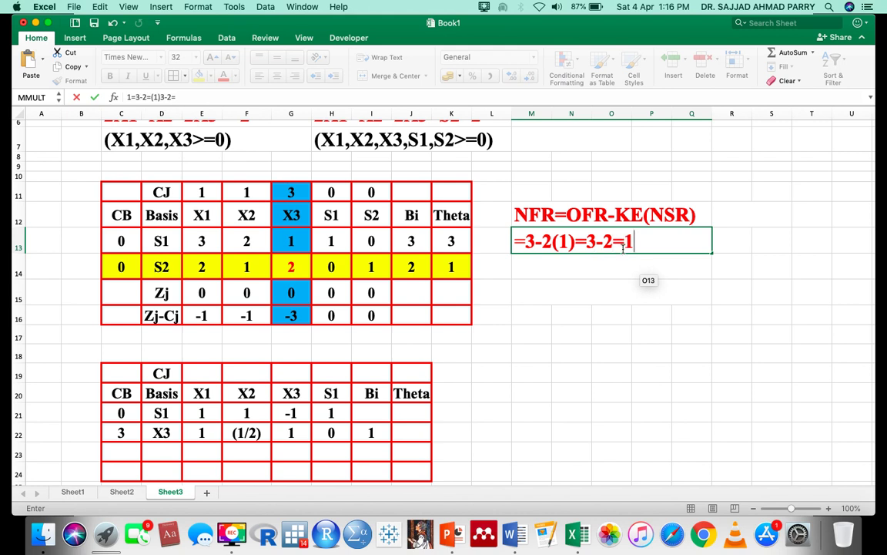
Clear the Bi working from M13 and enter 1 in the second table's S1 row under Bi, cell I21.
click(617, 245)
drag(649, 241, 515, 241)
key(BackSpace)
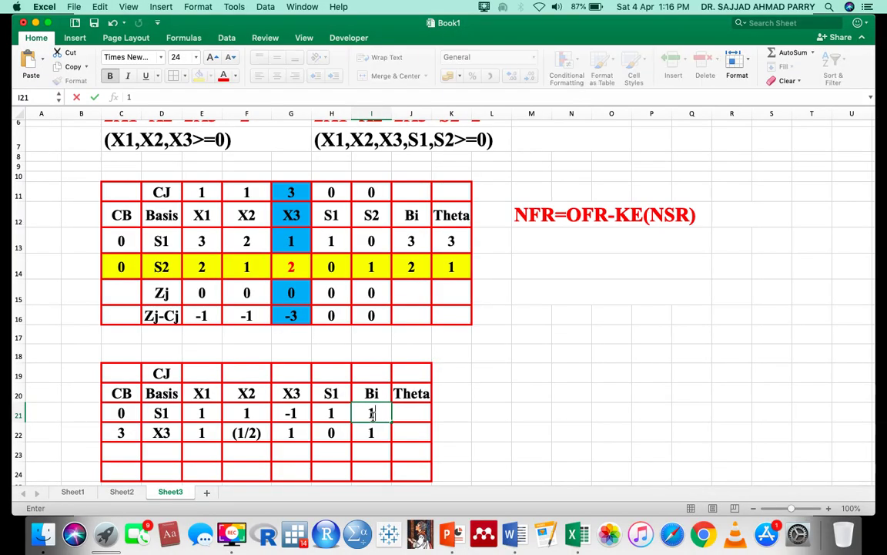
scroll(467, 361, down, 1)
scroll(467, 361, down, 3)
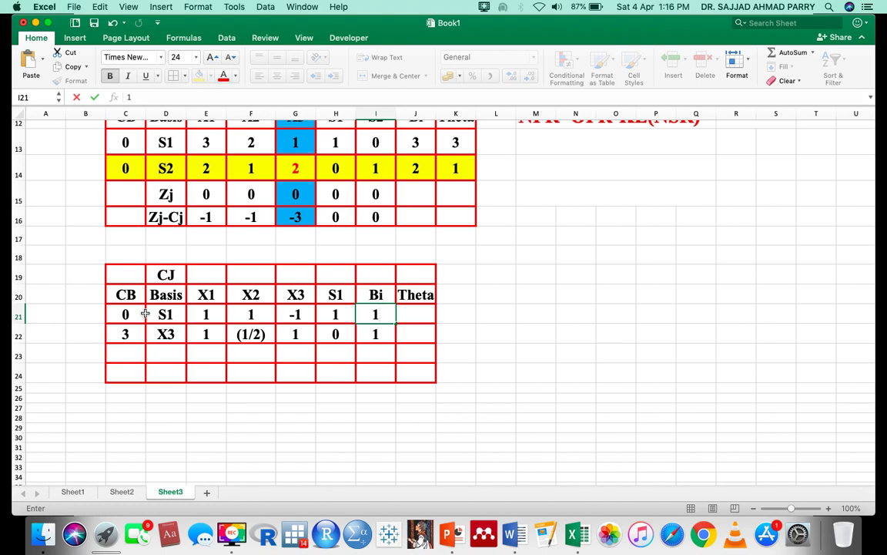
click(21, 313)
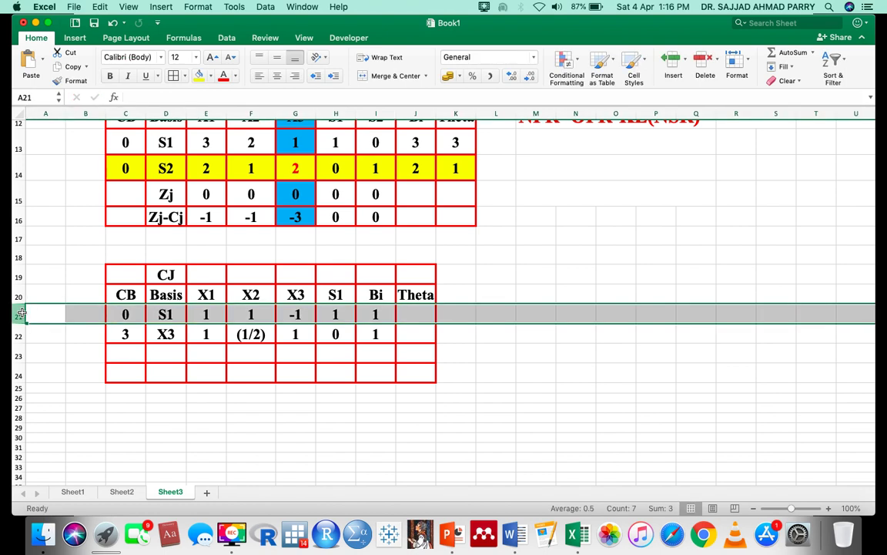
Label the second table's last two rows ZJ in D23 and ZJ-CJ in D24, and widen column D to about 10.17.
click(128, 354)
click(163, 353)
text(ZJ)
click(163, 366)
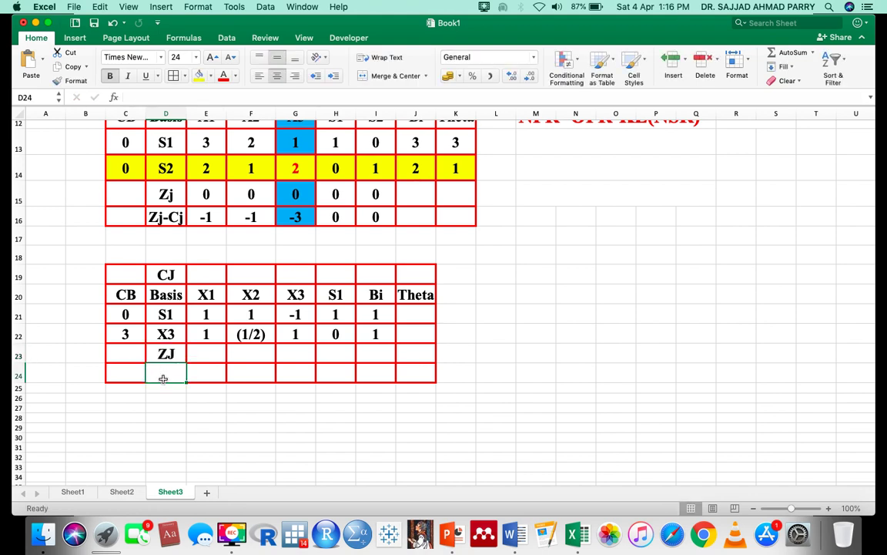
text(ZJ)
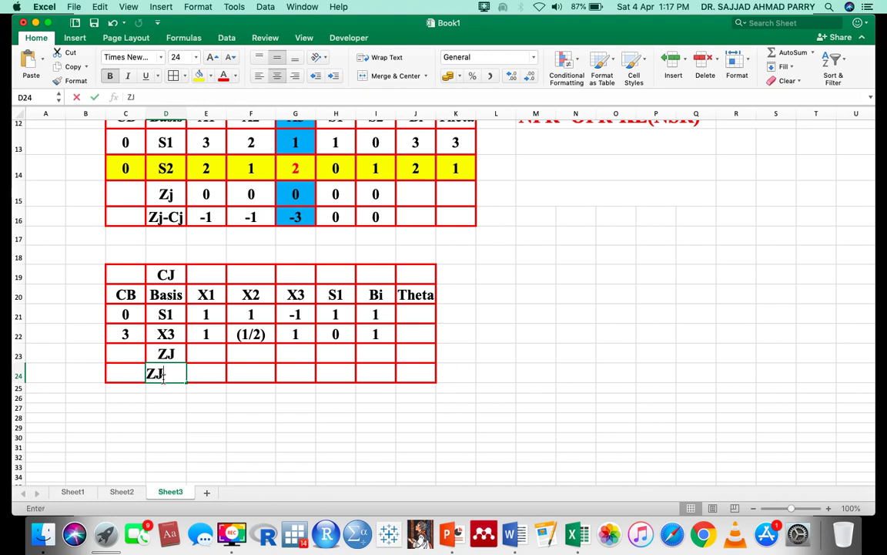
text(-C)
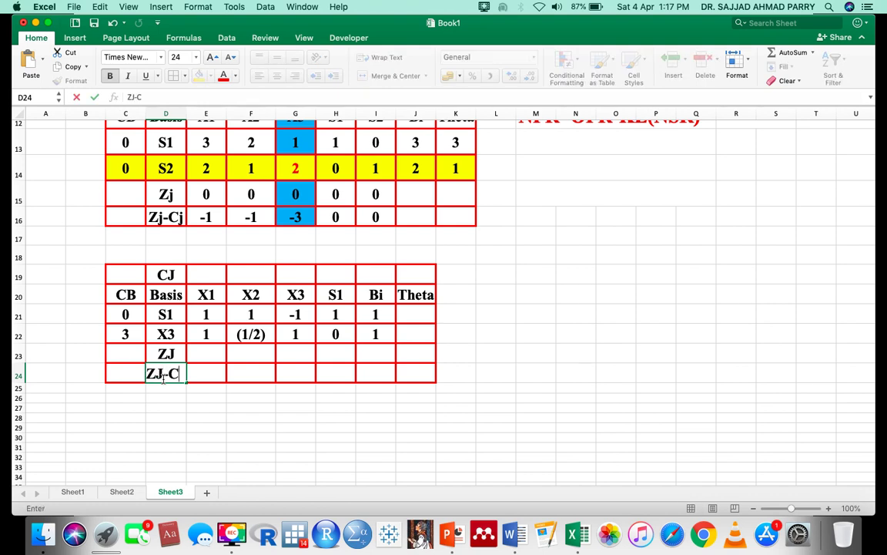
text(J)
click(171, 375)
click(171, 417)
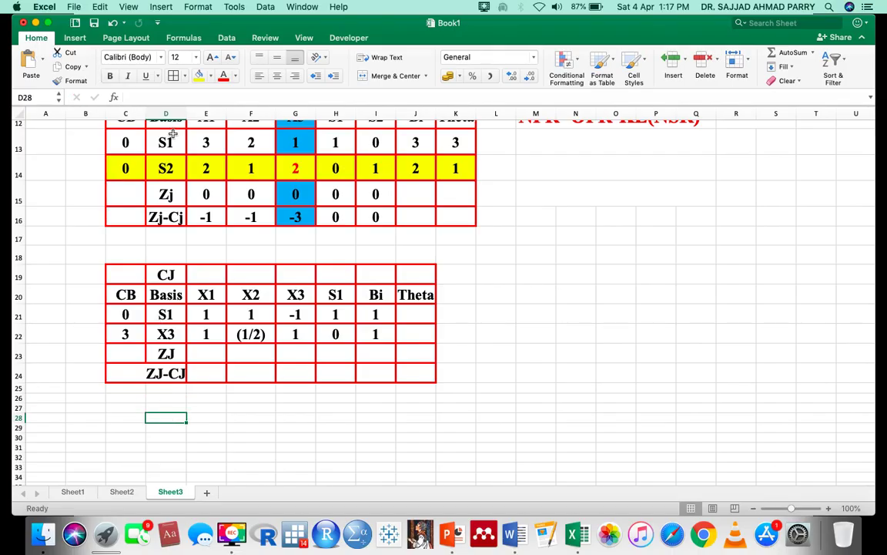
drag(187, 108, 192, 108)
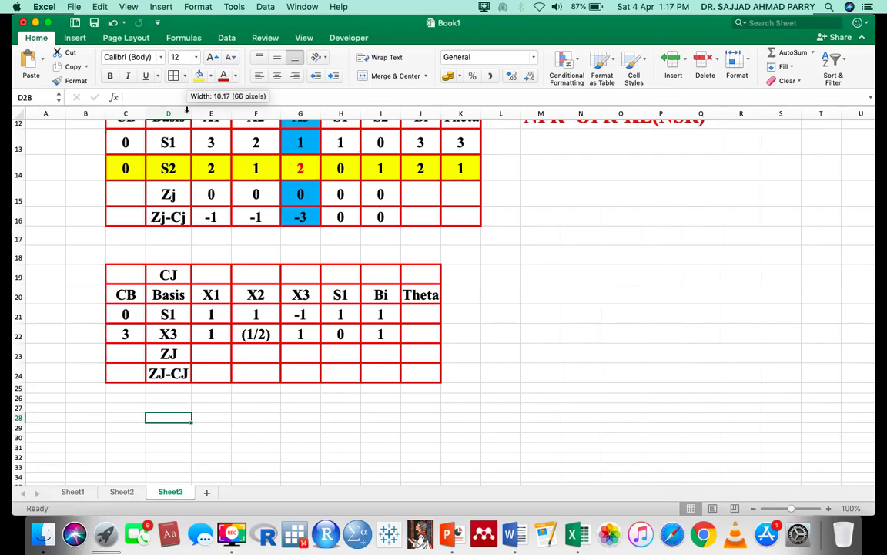
Fill the second table's ZJ row, E23 to H23, with 3, (3/2), 3 and 0 under X1, X2, X3 and S1.
click(209, 357)
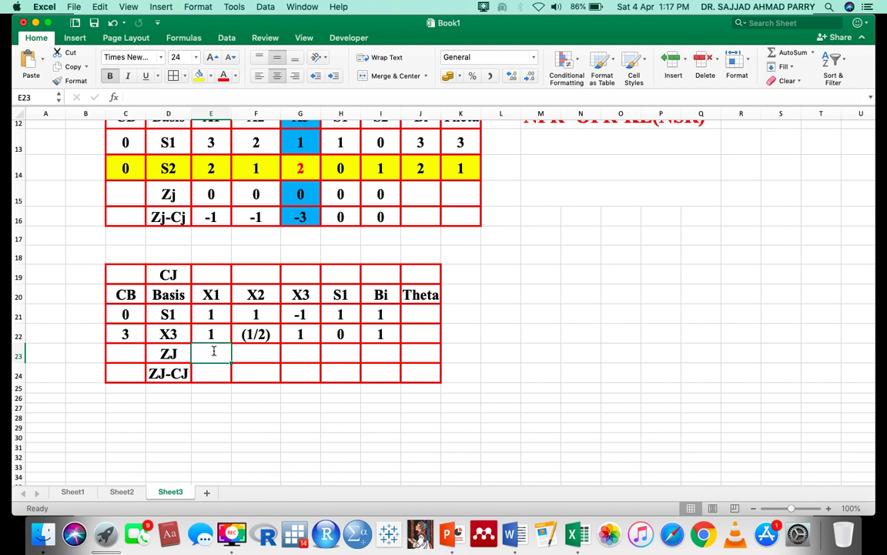
text(3)
click(248, 356)
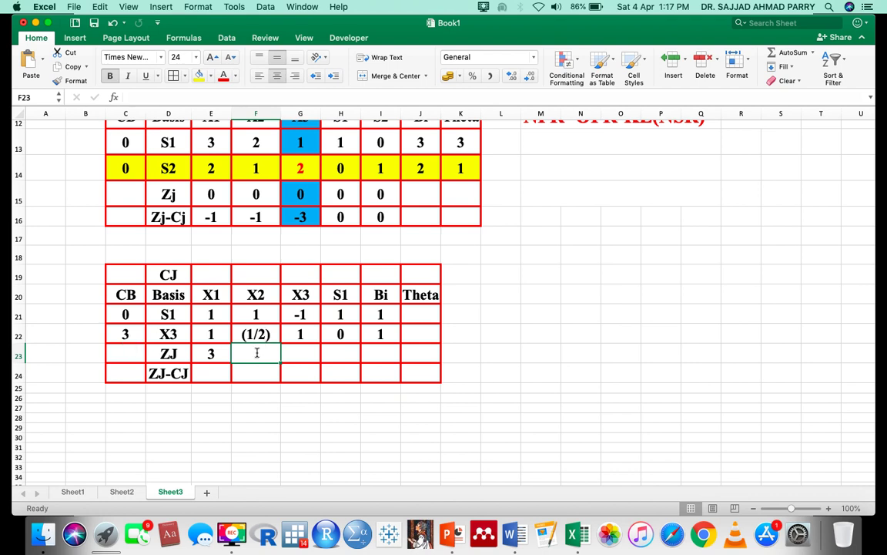
text()3/)
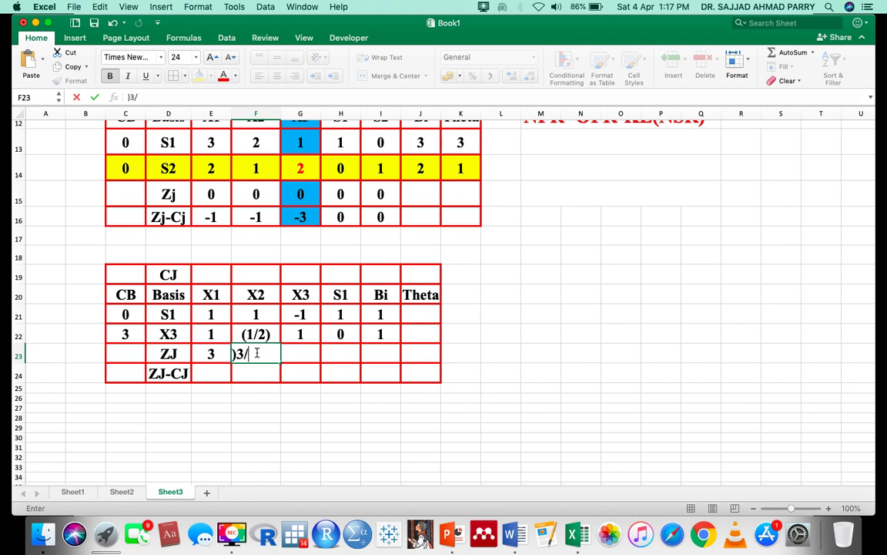
text(2))
click(235, 354)
key(BackSpace)
text(()
click(299, 352)
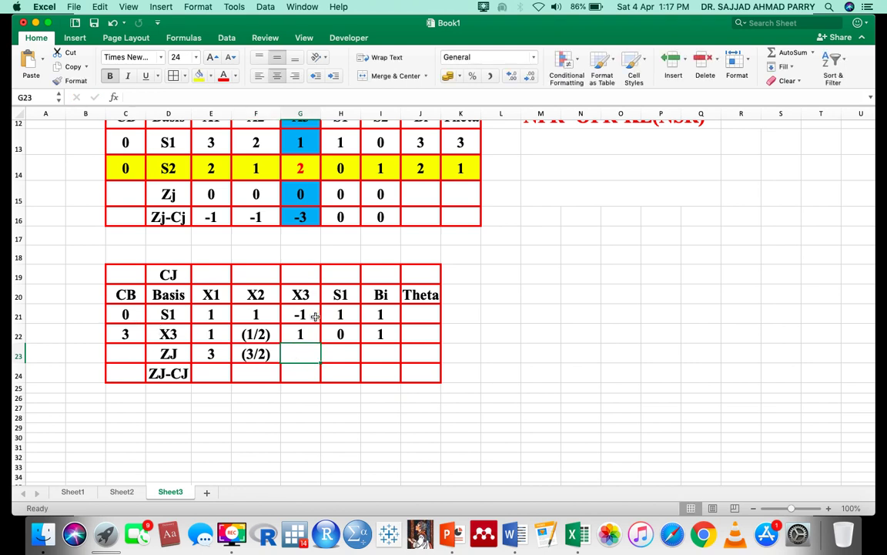
text(3)
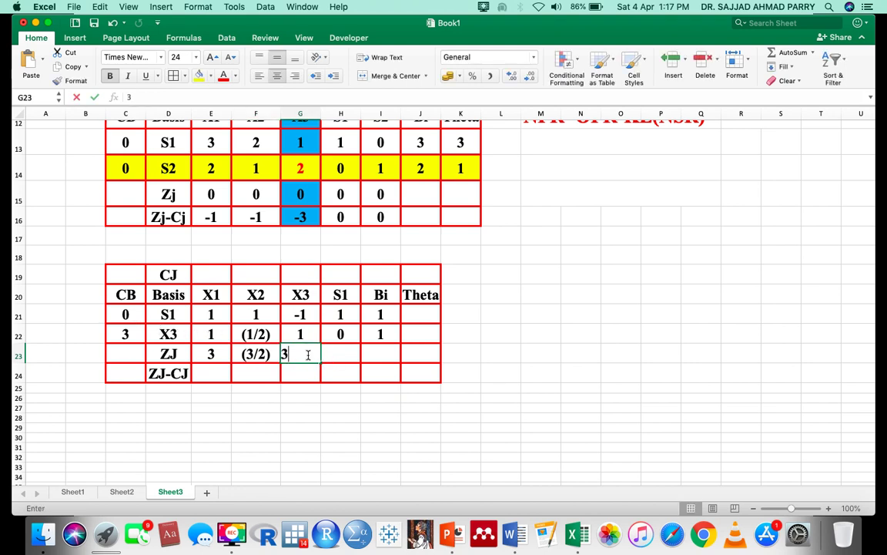
click(348, 358)
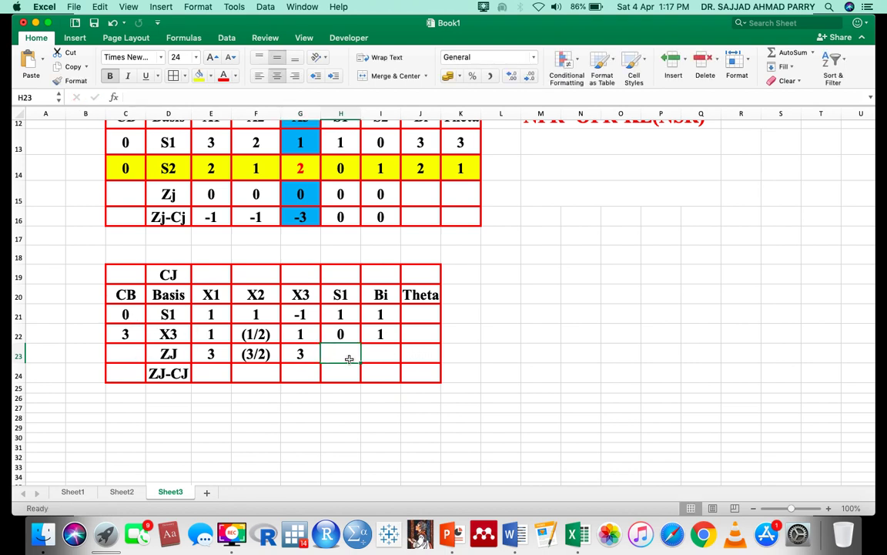
text(0)
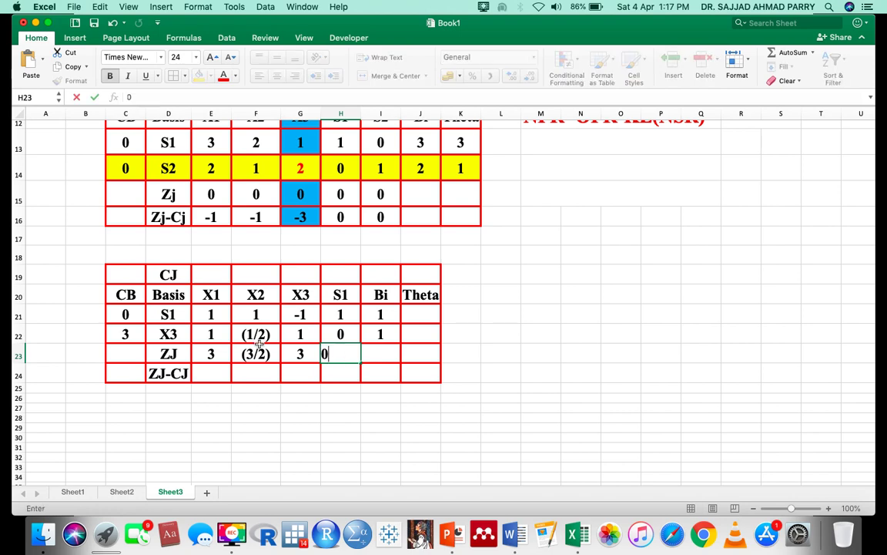
Fill the second table's CJ row, E19 to H19, with 1, 1, 3 and 0 under X1, X2, X3 and S1.
click(207, 278)
scroll(207, 278, up, 5)
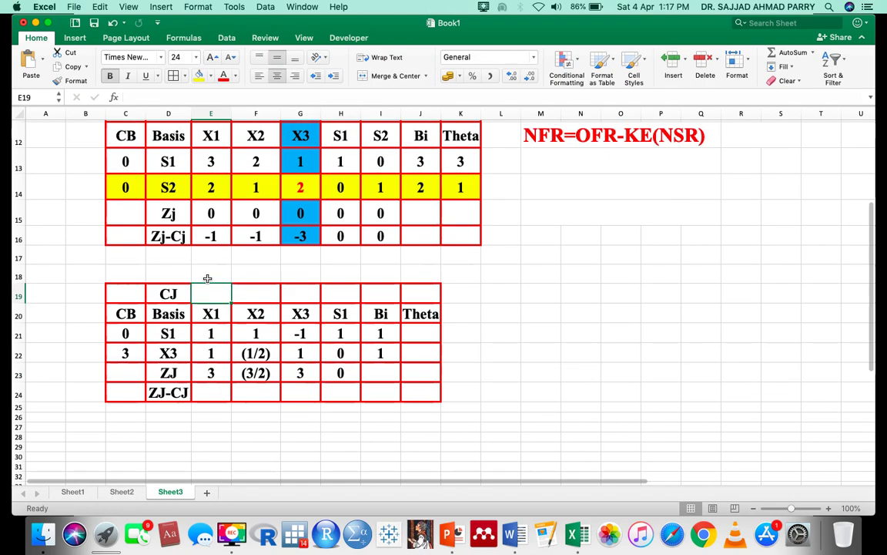
scroll(207, 278, up, 1)
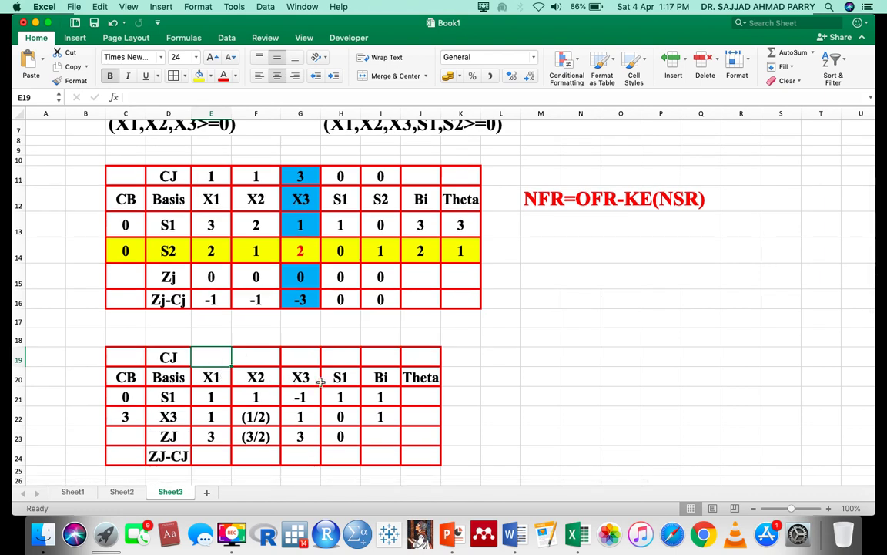
text(1)
click(254, 359)
text(1)
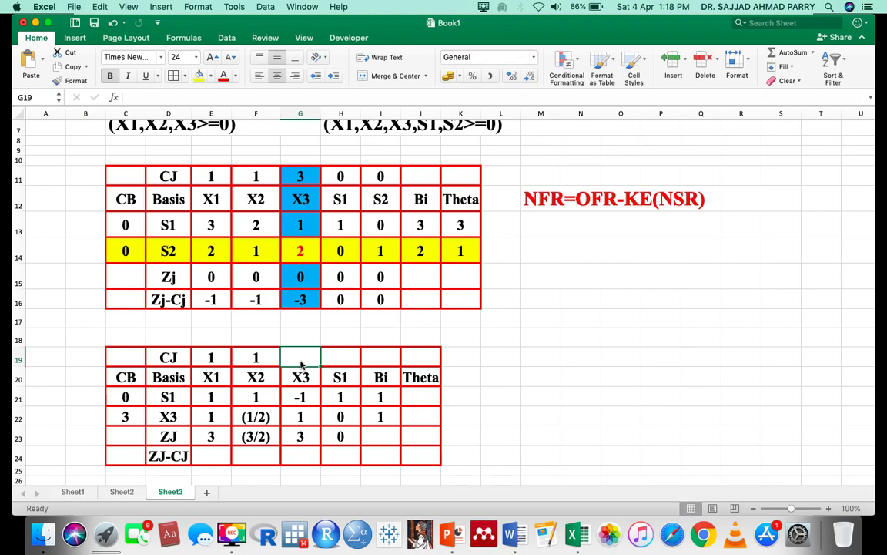
text(3)
click(343, 361)
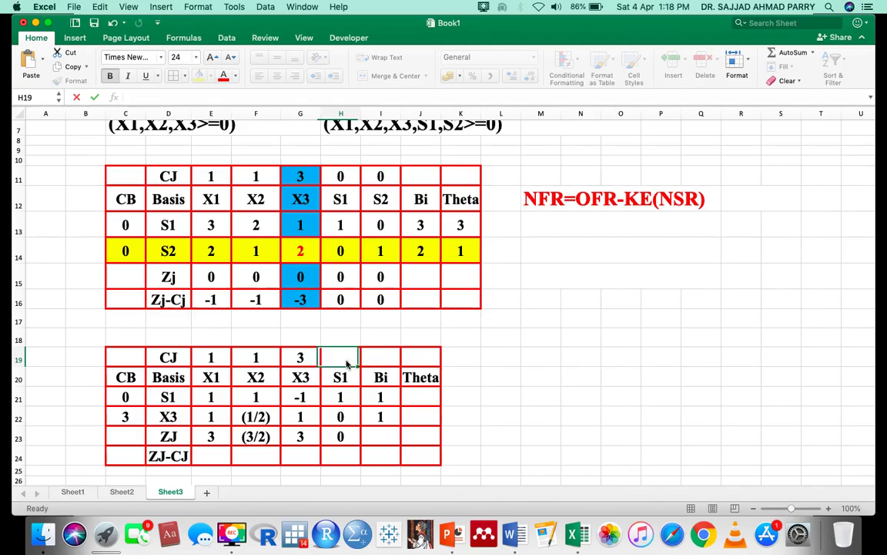
text(0)
key(Tab)
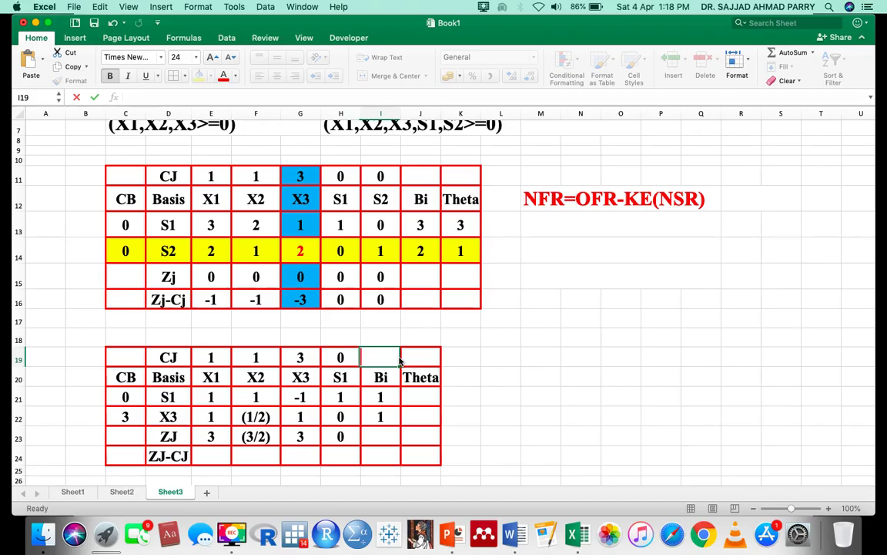
Fill the second table's ZJ-CJ row, E24 to H24, with 2, (1/2), 0 and 0 under X1, X2, X3 and S1.
scroll(385, 361, down, 5)
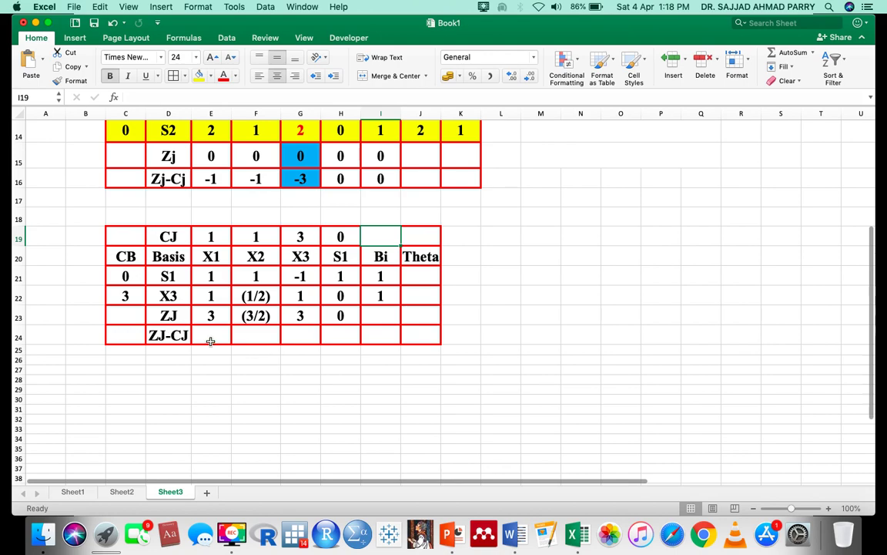
click(163, 314)
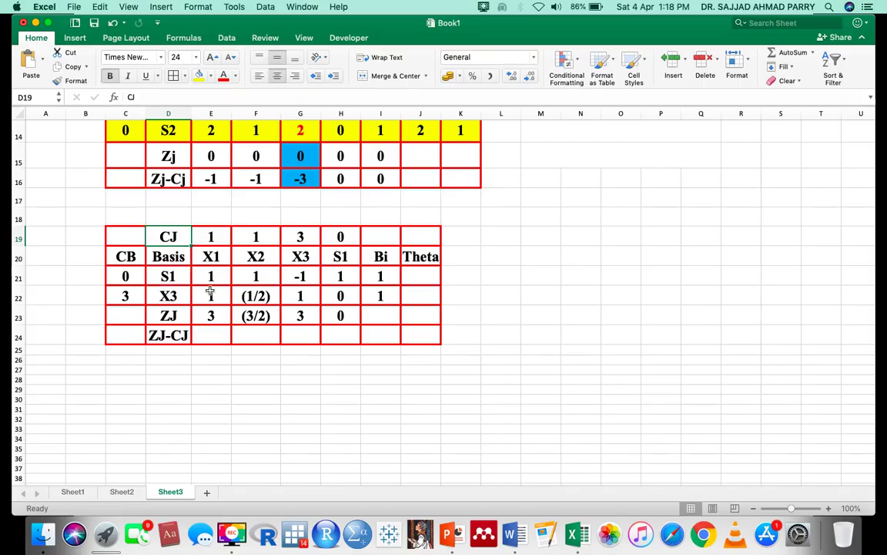
click(212, 315)
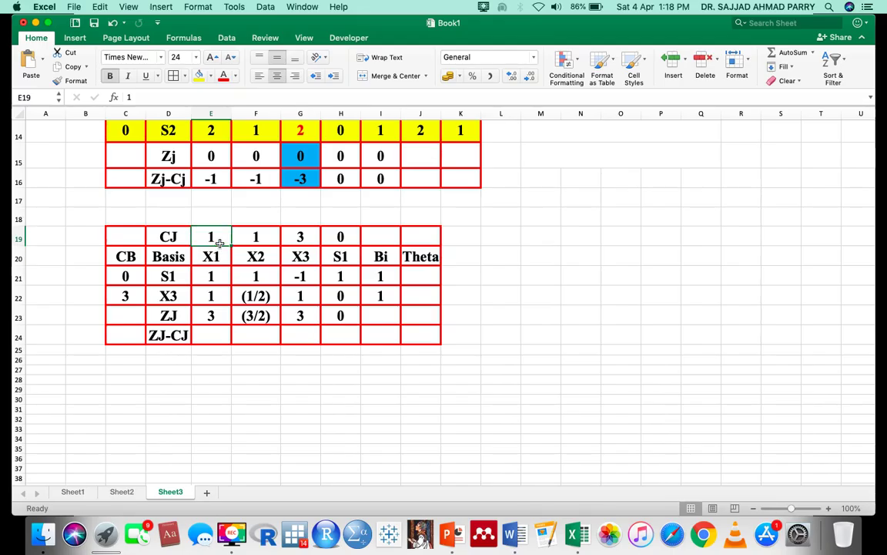
click(213, 338)
text(2)
click(257, 340)
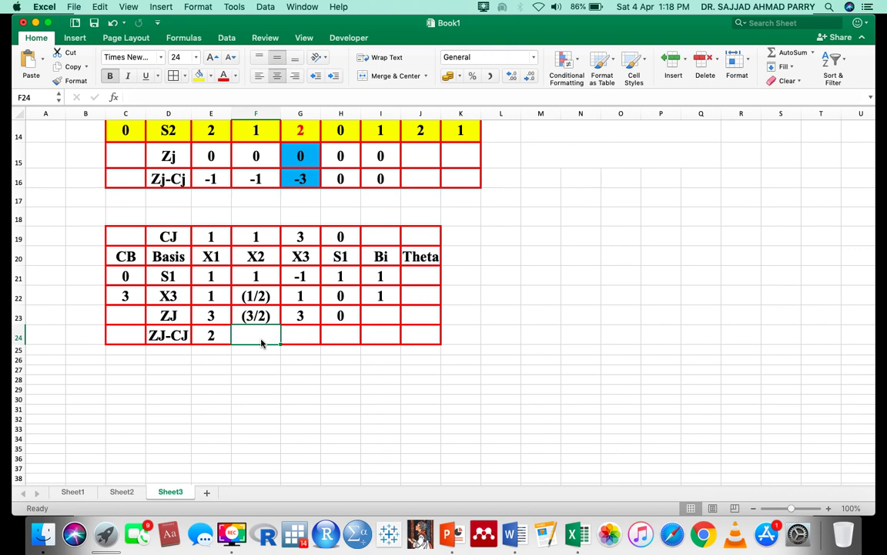
text((1)
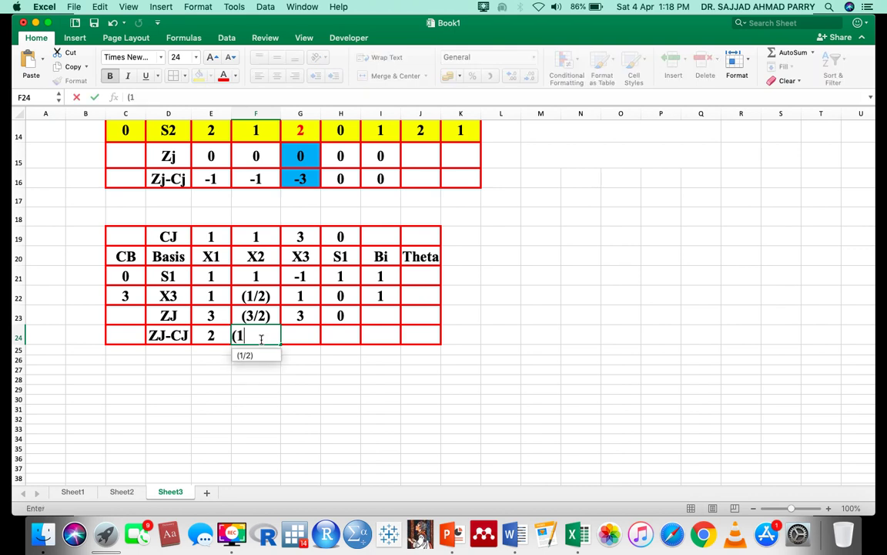
text(/2))
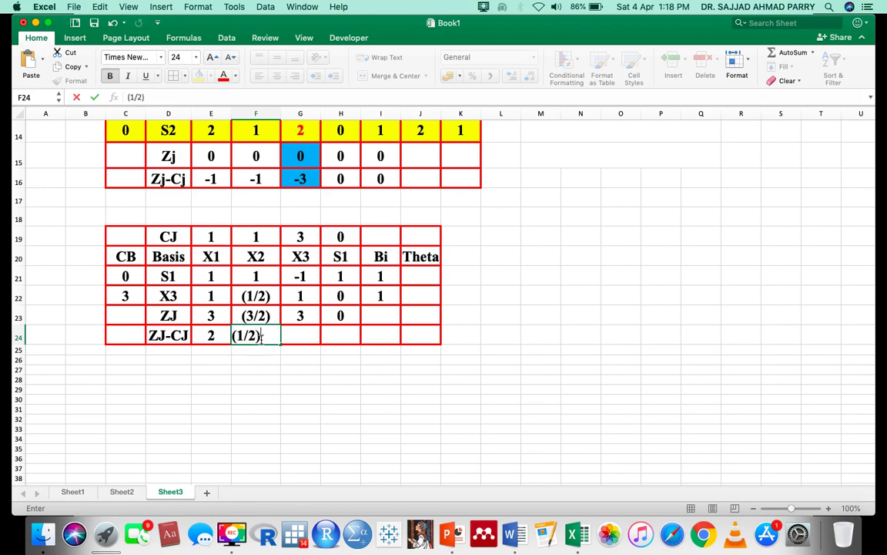
click(302, 335)
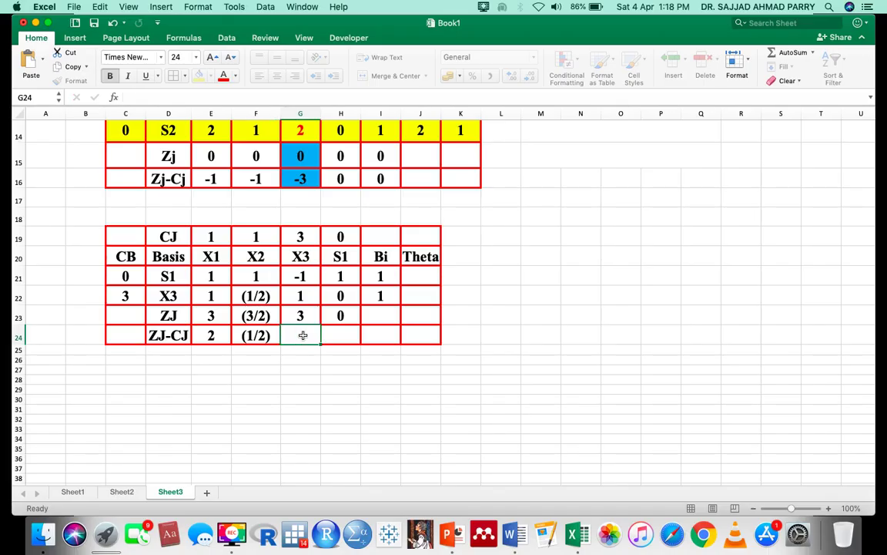
text(0)
click(350, 337)
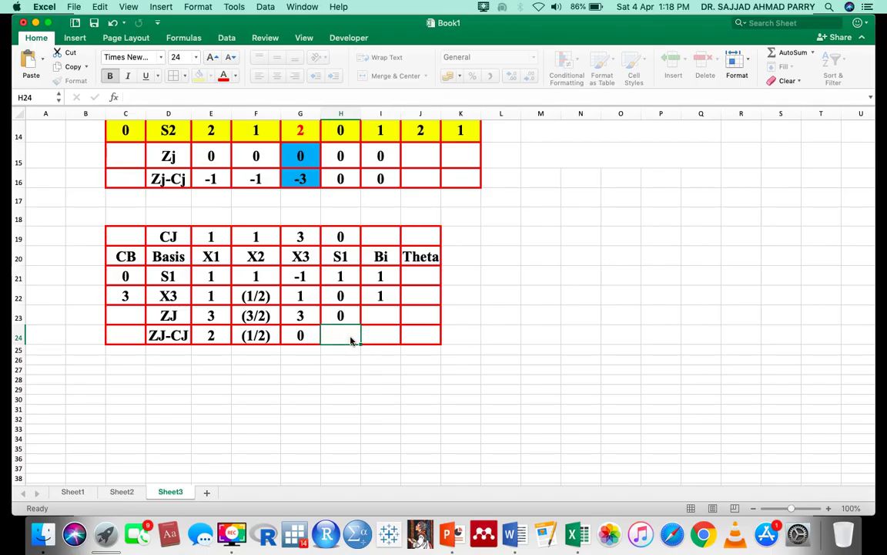
text(0)
click(492, 335)
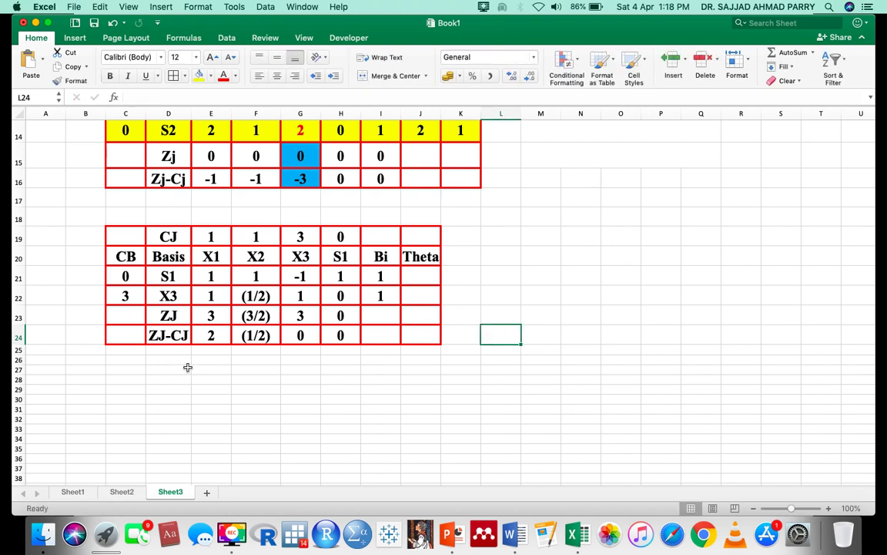
Check the signs of the second table's ZJ-CJ values under X1, X2, X3 and S1 for optimality.
click(211, 335)
text(2)
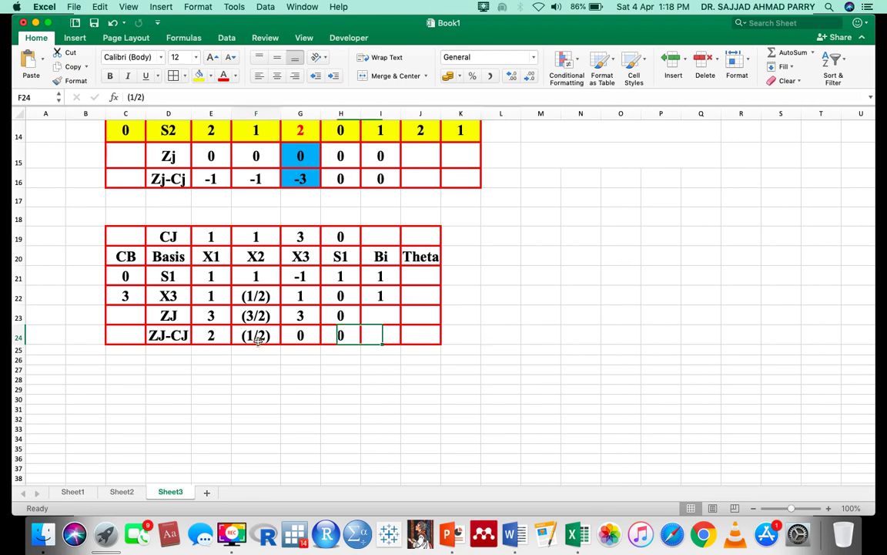
key(Tab)
key(Tab)
key(Tab)
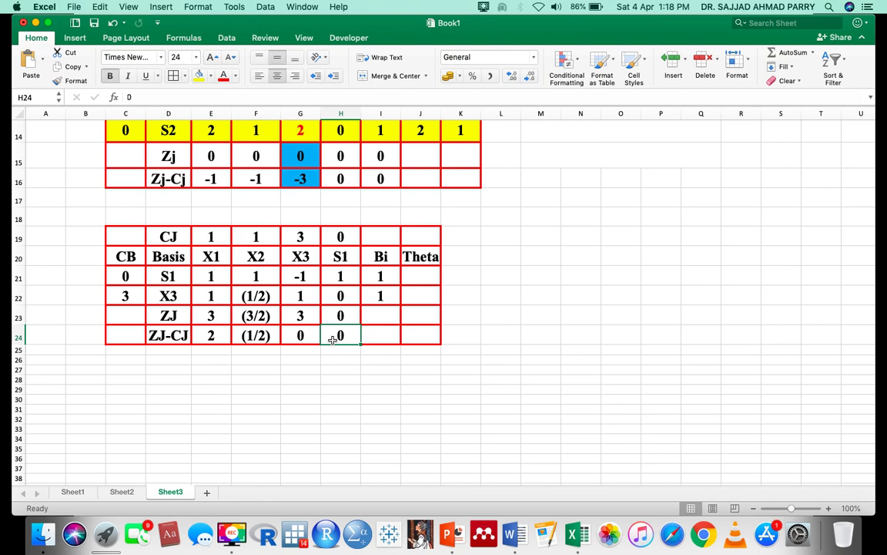
click(205, 378)
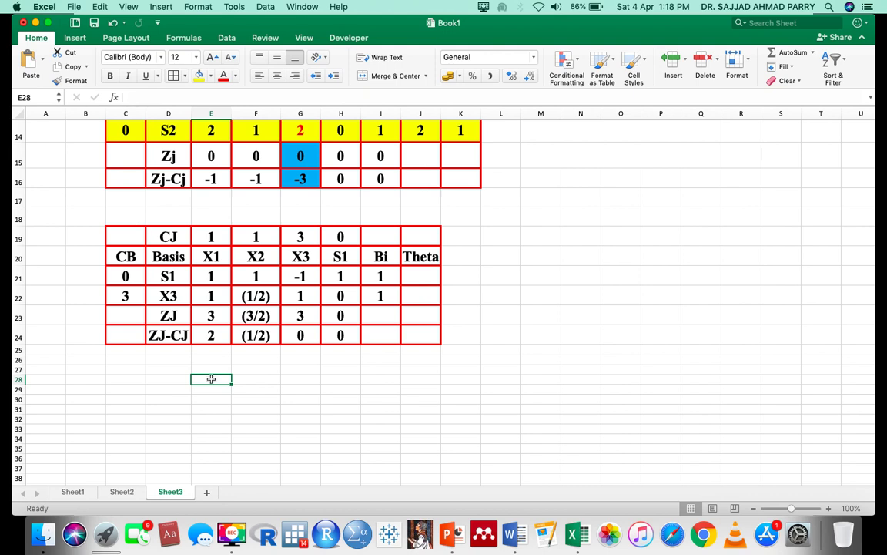
List the basis solution beside the second table: S1 with 1 in L20 and M20, X3 with 1 in L21 and M21.
click(172, 276)
drag(176, 274, 168, 291)
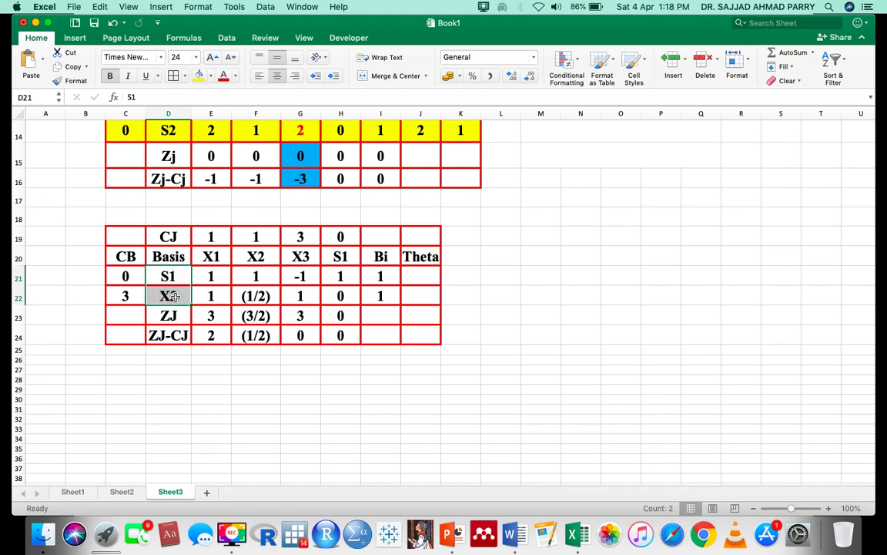
click(495, 252)
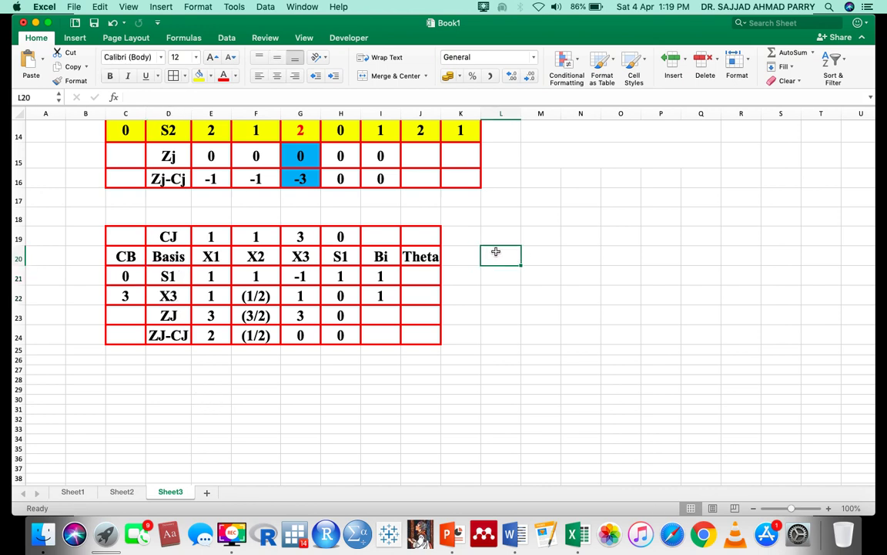
text(S1)
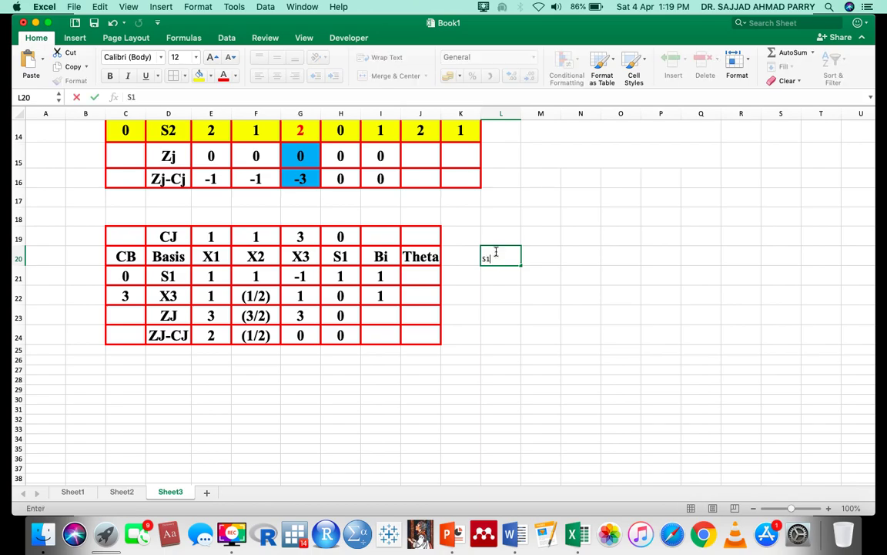
click(543, 257)
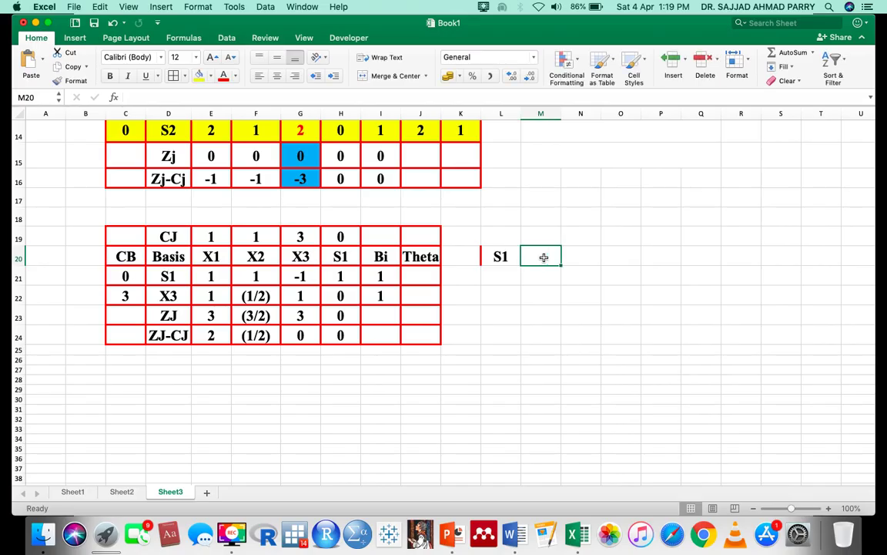
text(1)
click(505, 276)
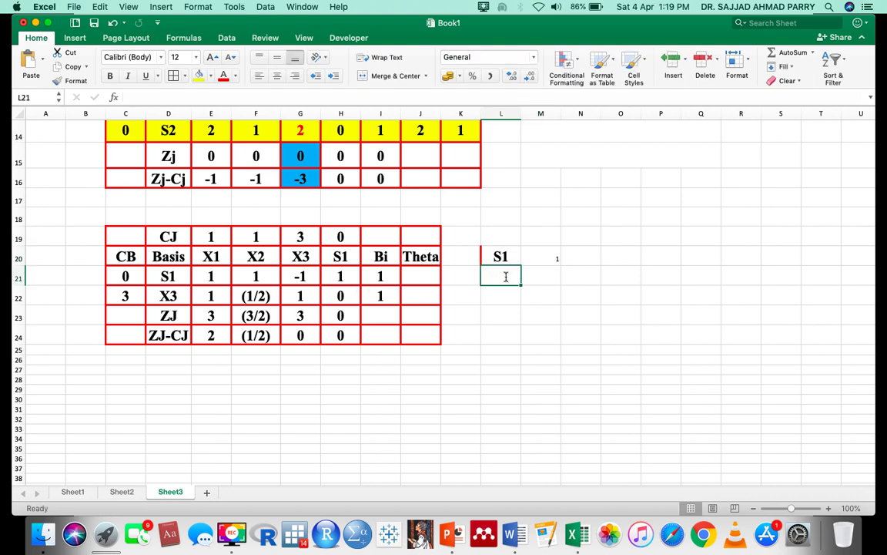
text(x3)
click(543, 278)
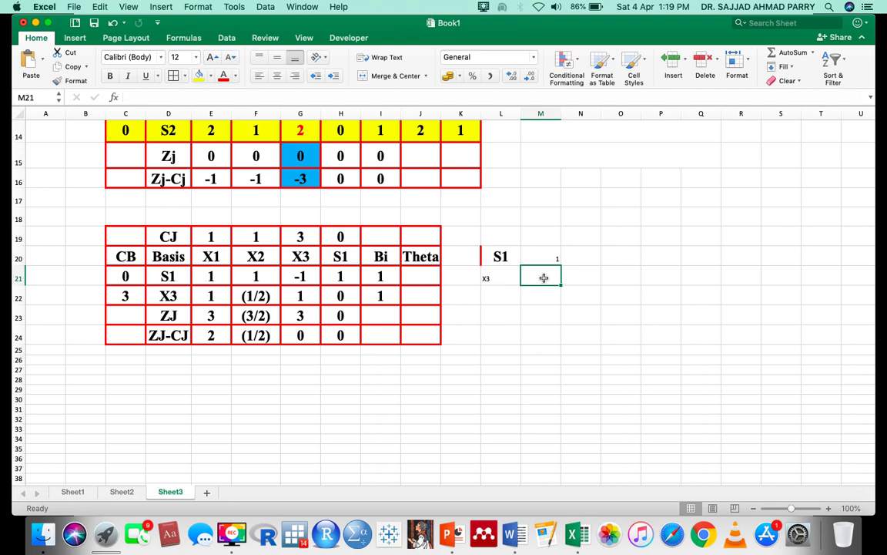
text(1)
click(473, 299)
Copy the formatting of the second table's Theta header onto the solution cells L20 to M21.
click(420, 258)
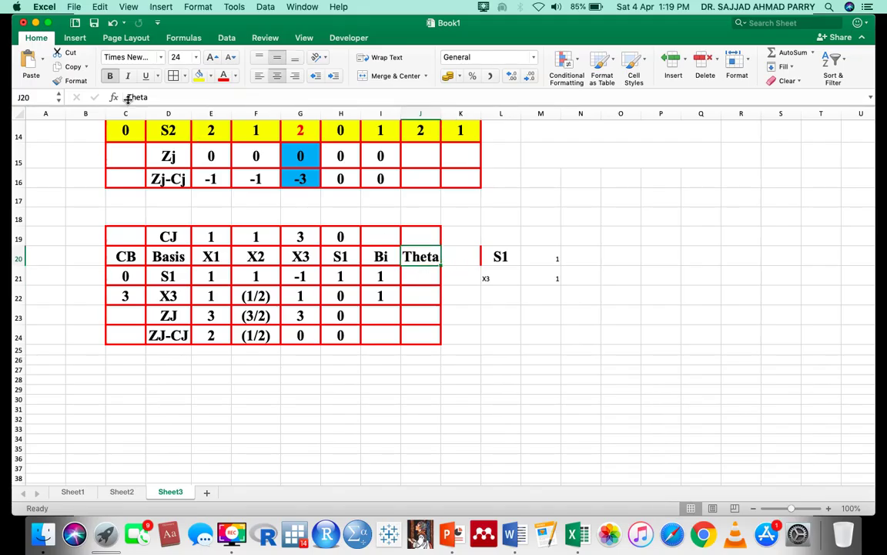
click(76, 81)
mouse_move(501, 256)
mouse_down()
mouse_move(527, 256)
mouse_move(547, 276)
mouse_up()
click(608, 275)
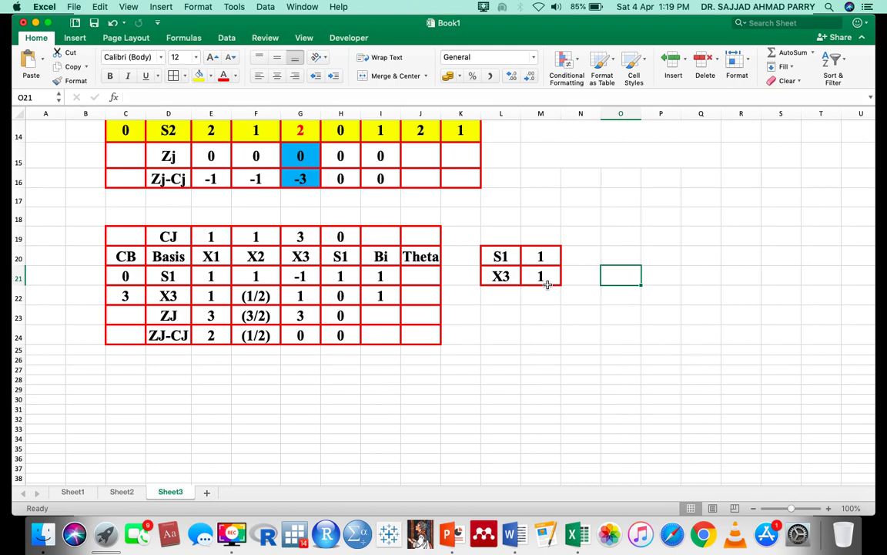
Merge and centre cells M5 to T5 beside the constraint equations.
scroll(546, 285, up, 10)
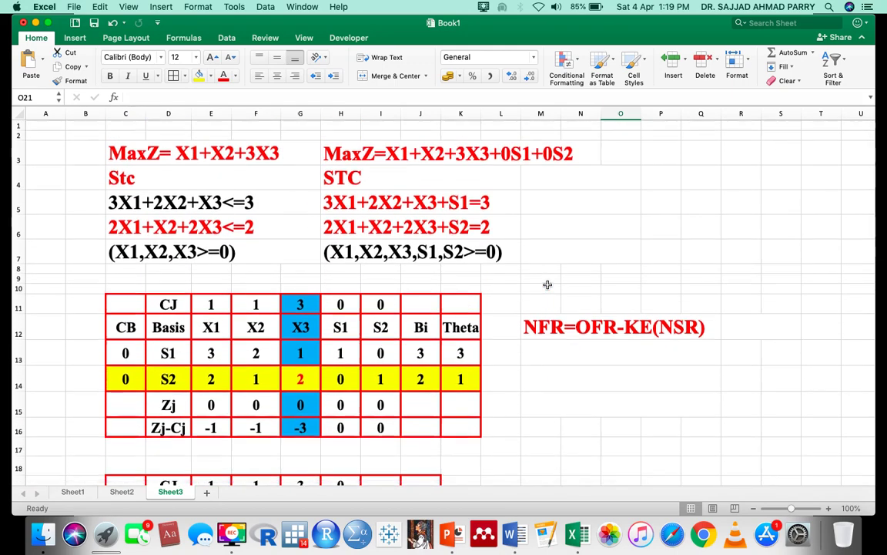
click(383, 153)
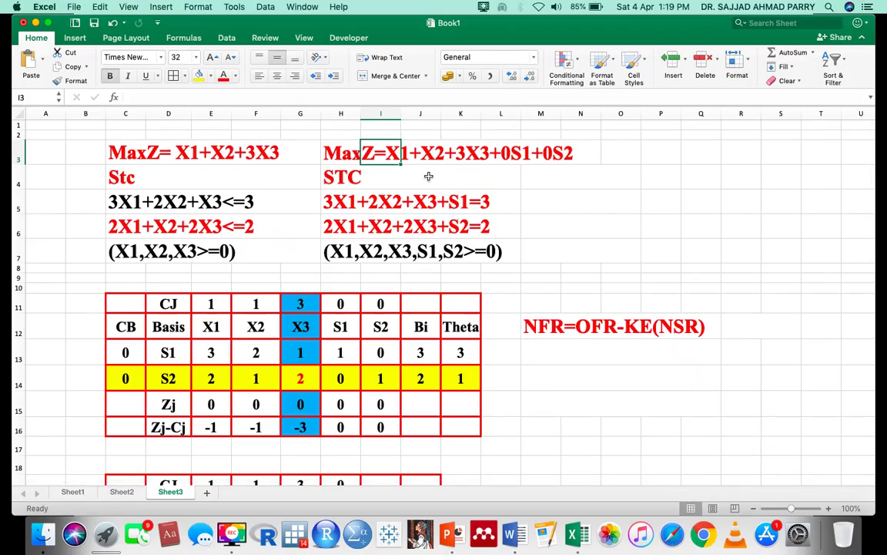
scroll(521, 191, down, 6)
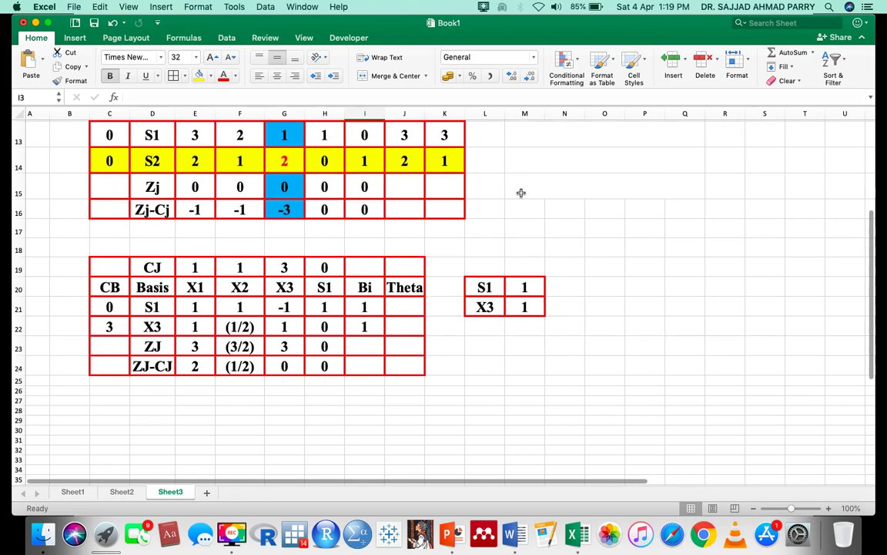
scroll(520, 192, up, 6)
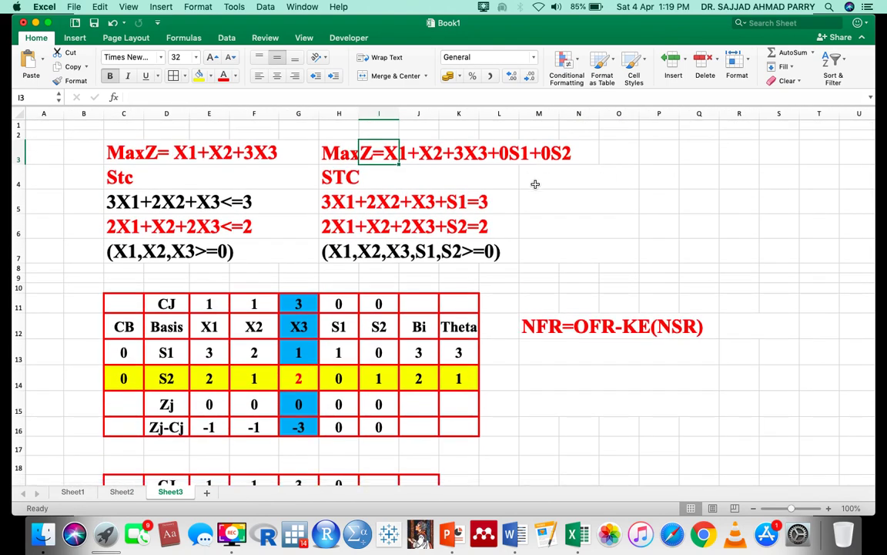
drag(539, 202, 816, 204)
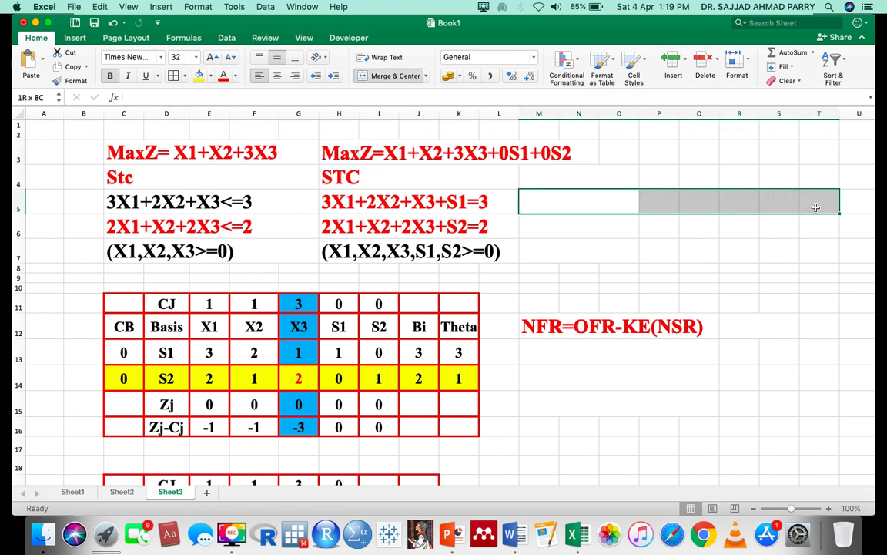
click(396, 77)
Begin the maximum Z calculation in merged cell M5 with MAXZ=0+0+, covering the X1 and X2 terms.
text(MAX)
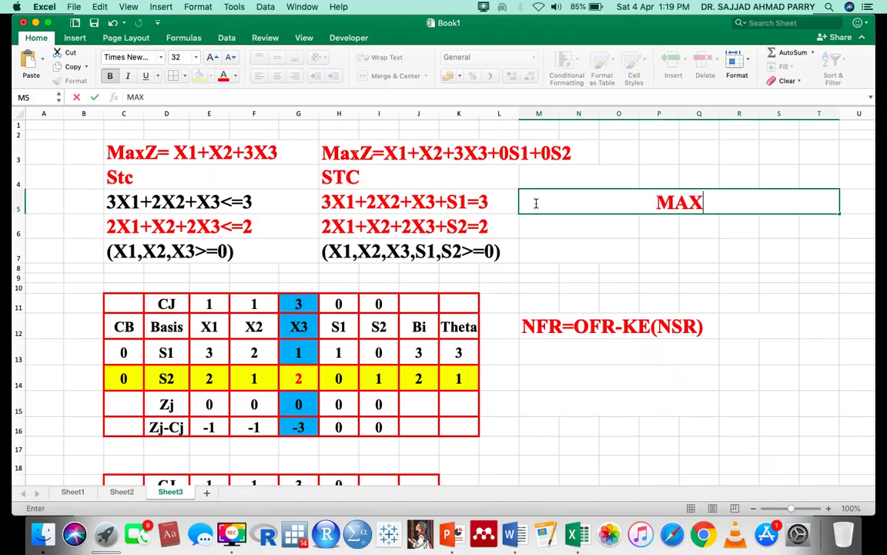
text(Z)
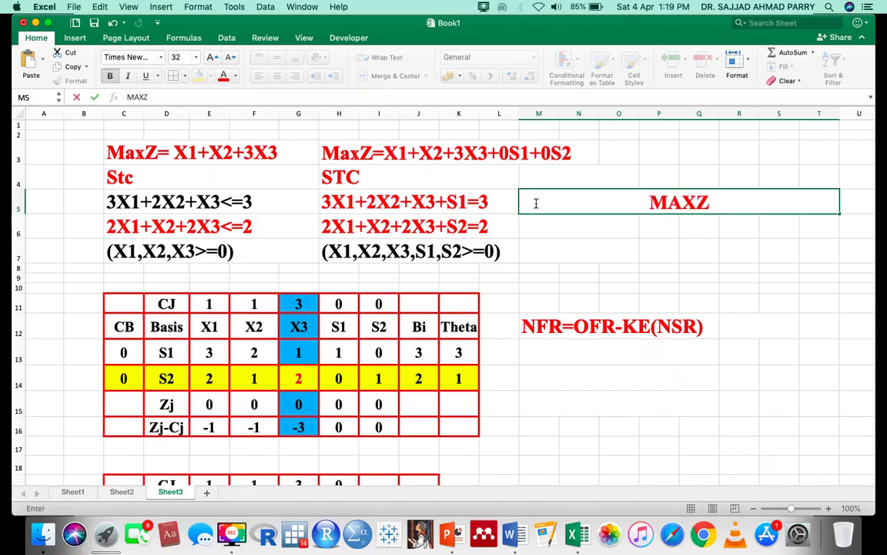
text(=)
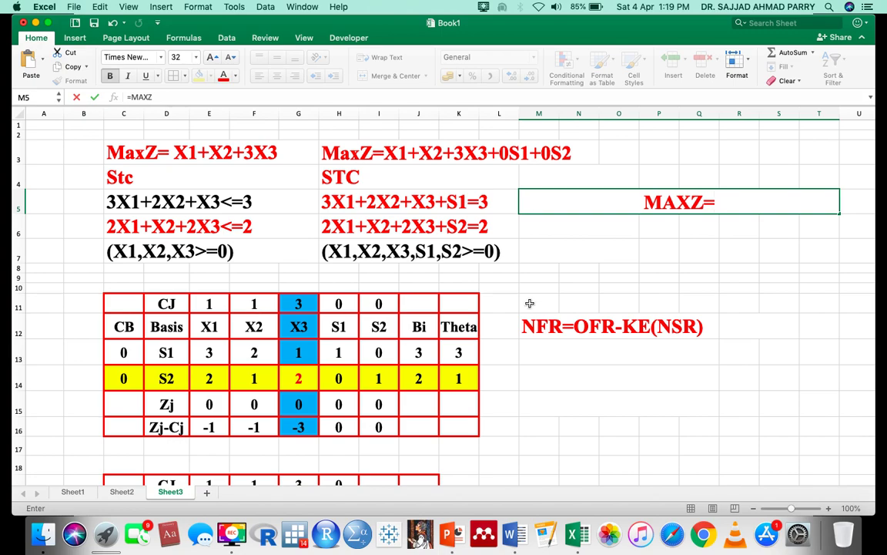
scroll(530, 303, down, 5)
scroll(530, 303, up, 5)
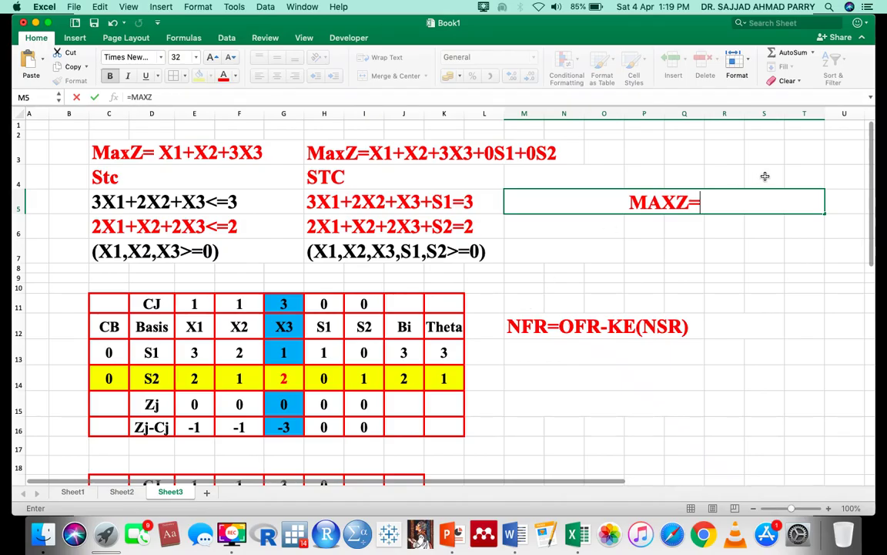
text(0)
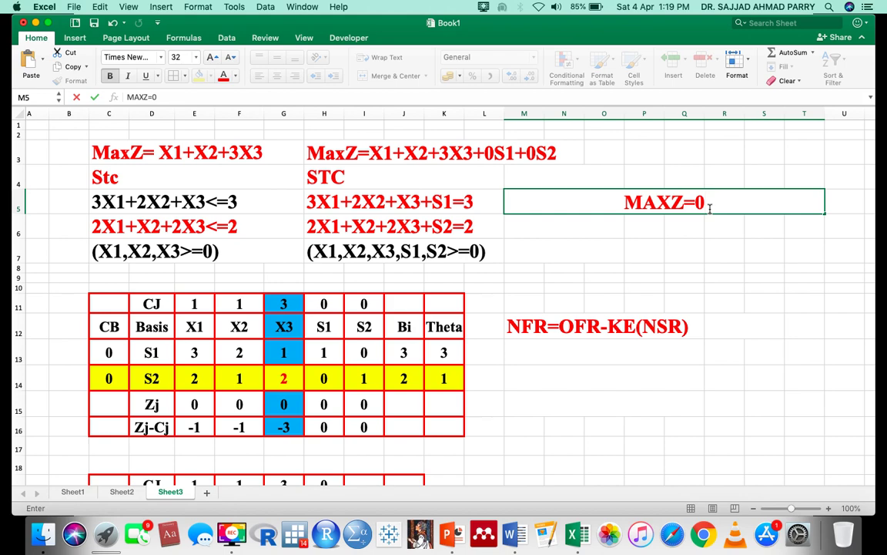
text(+)
scroll(565, 236, down, 5)
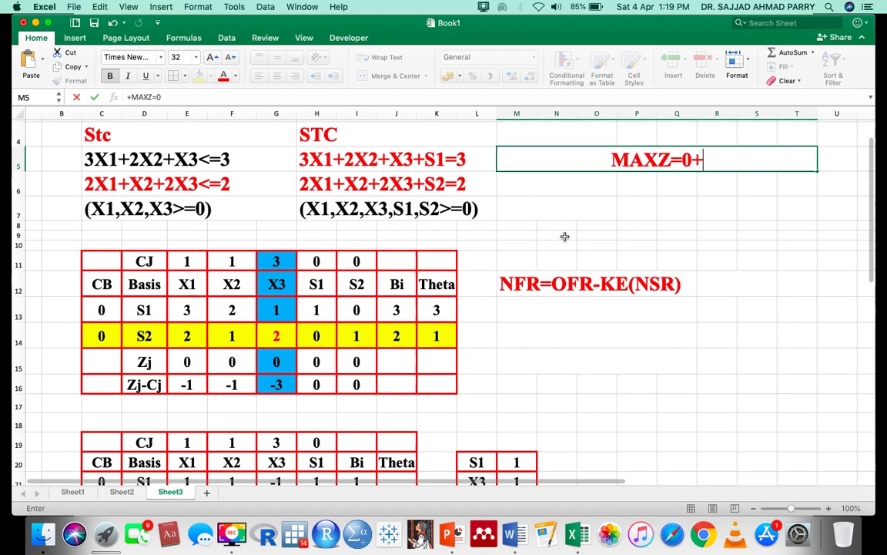
scroll(565, 236, up, 5)
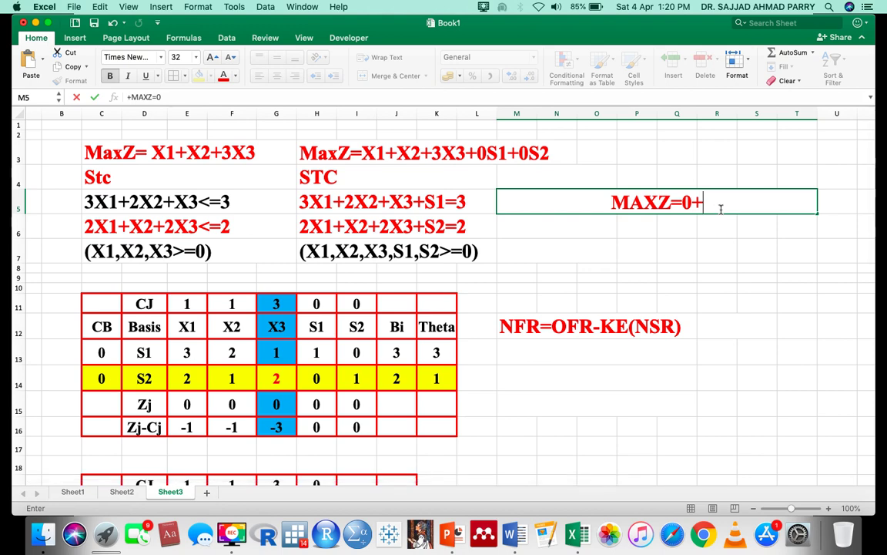
text(0+)
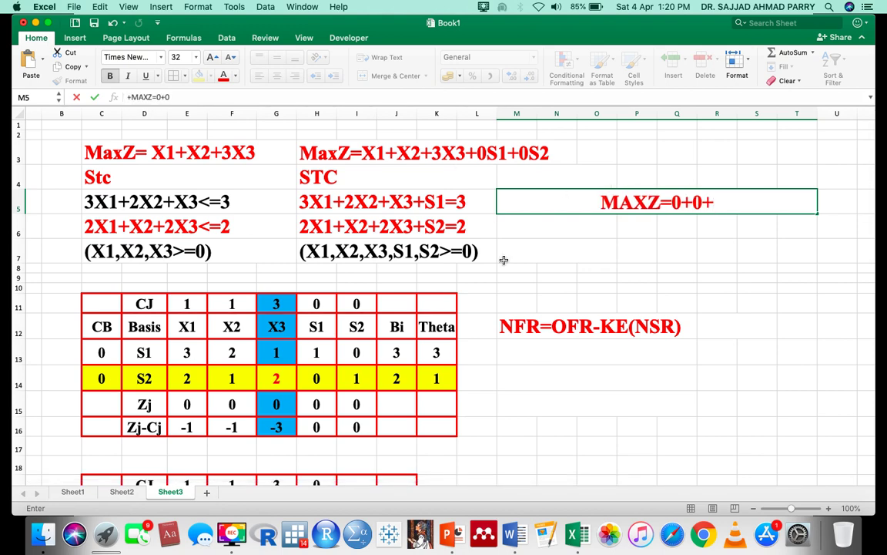
Add the X3 term 3+ to the MAXZ expression in M5, based on the second table's solution values.
scroll(503, 260, down, 10)
scroll(504, 260, up, 10)
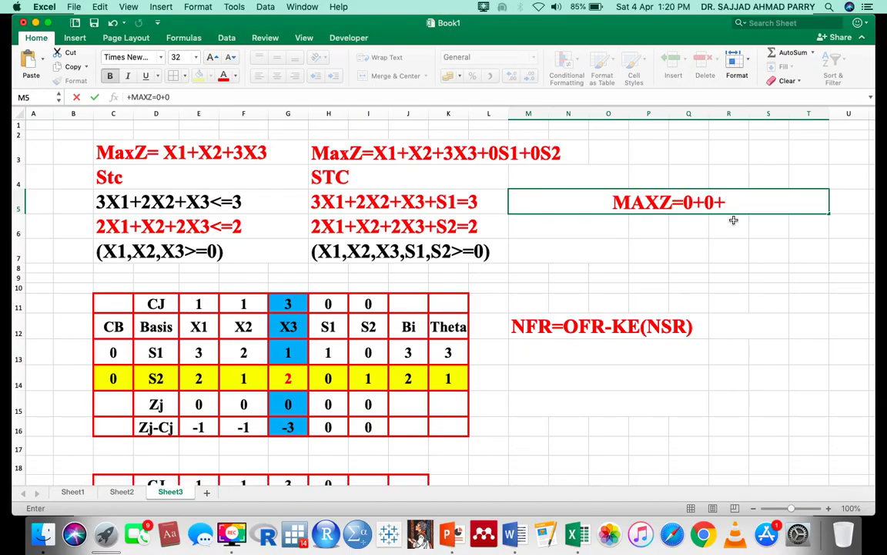
text(3+)
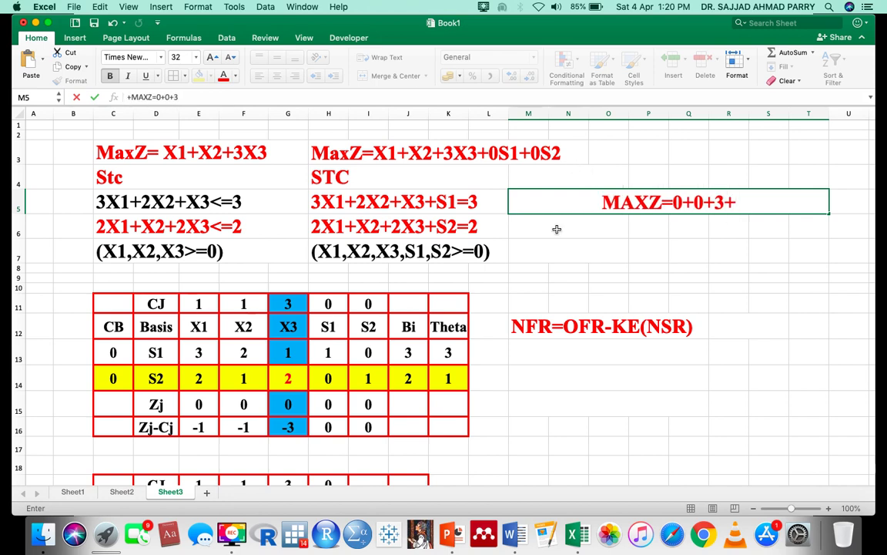
scroll(557, 229, down, 5)
scroll(556, 229, up, 1)
scroll(557, 229, up, 5)
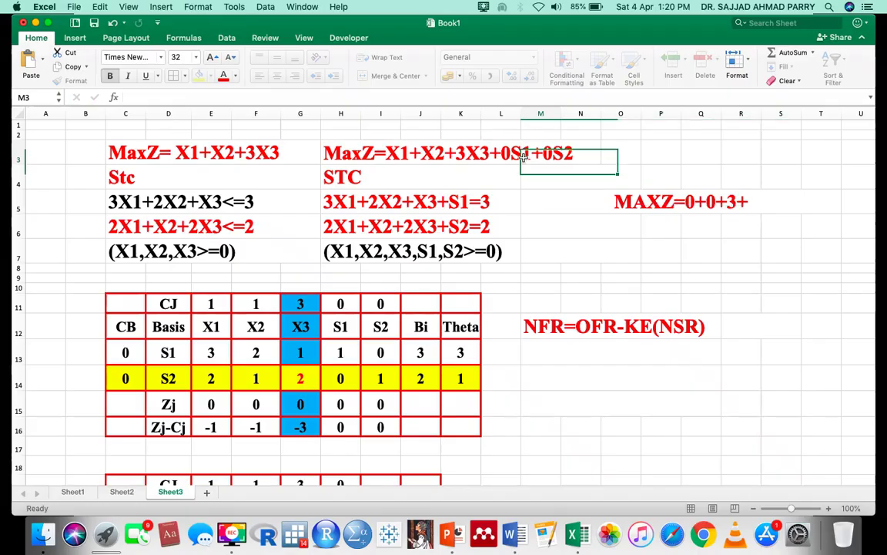
key(Up)
Check the S1 solution value in M20 and complete M5 as MAXZ=0+0+3+0+0 with the S1 and S2 terms.
scroll(555, 225, down, 3)
scroll(554, 225, down, 3)
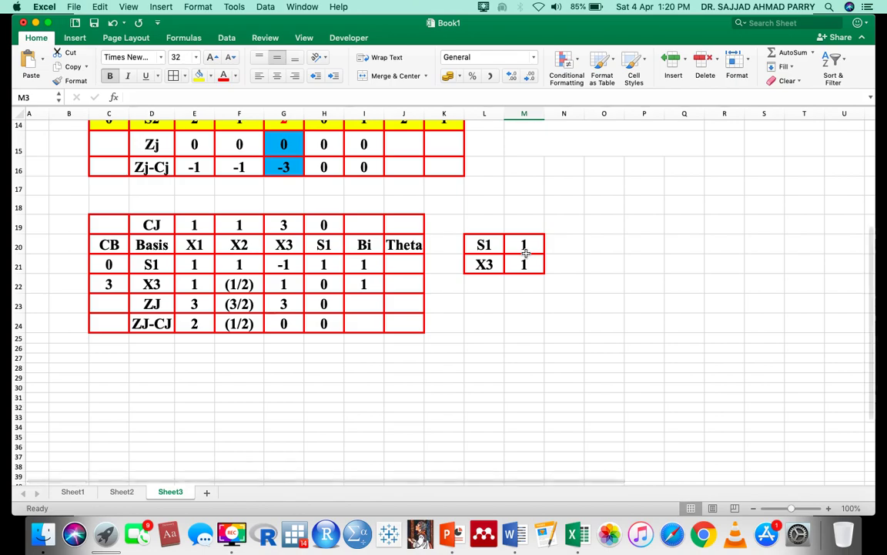
click(523, 248)
scroll(521, 246, up, 6)
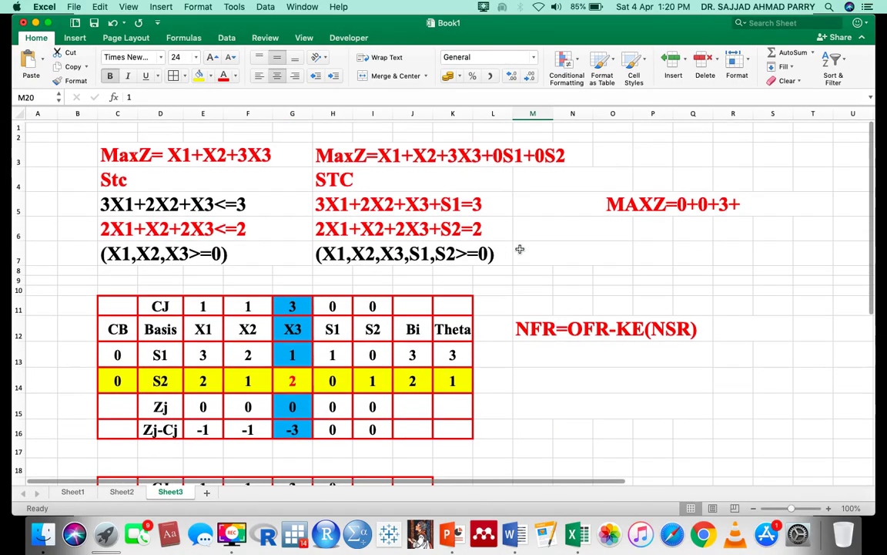
double_click(754, 207)
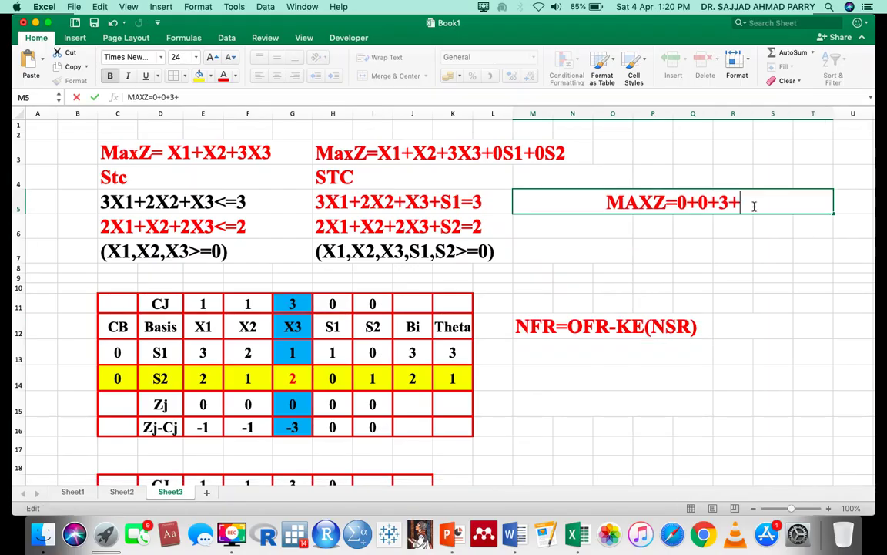
text())
key(BackSpace)
text(0+)
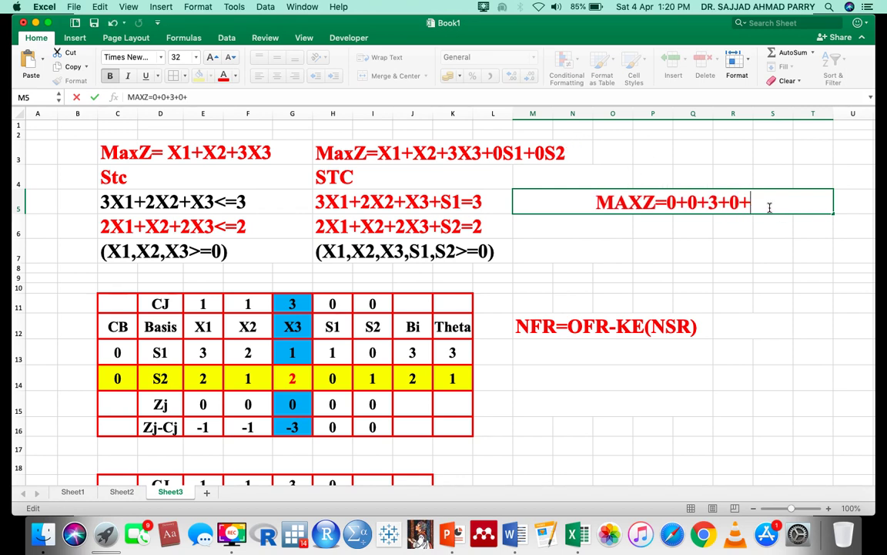
text(0)
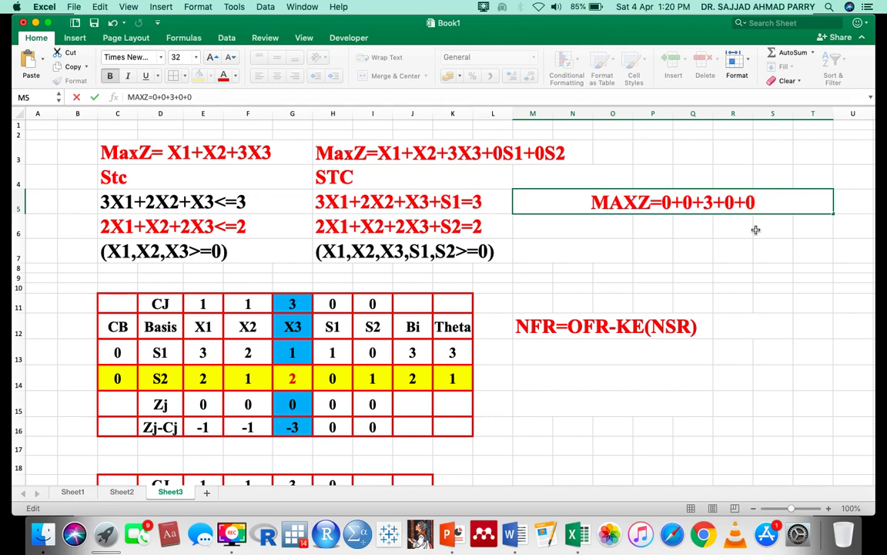
click(756, 230)
key(Up)
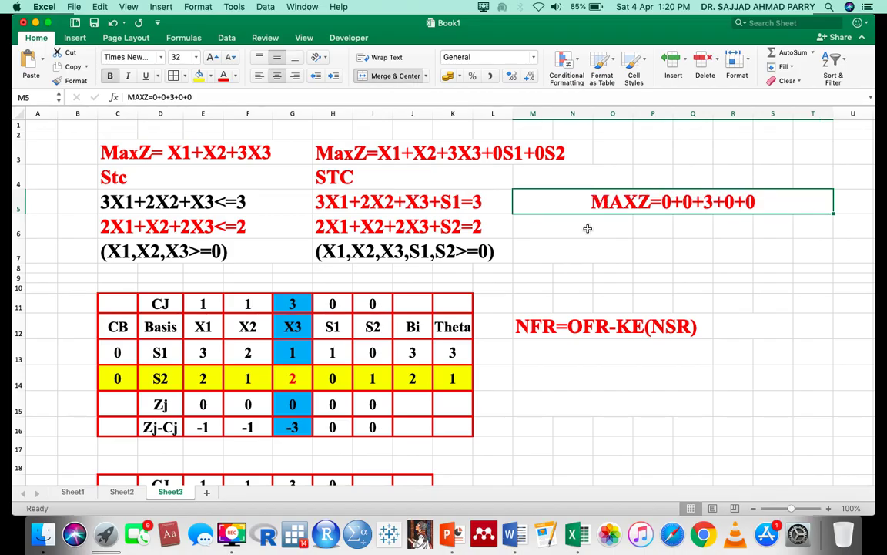
Enter the result MAXZ=3 in cell M6, directly below the MAXZ expression.
click(586, 229)
text(MAXZ=)
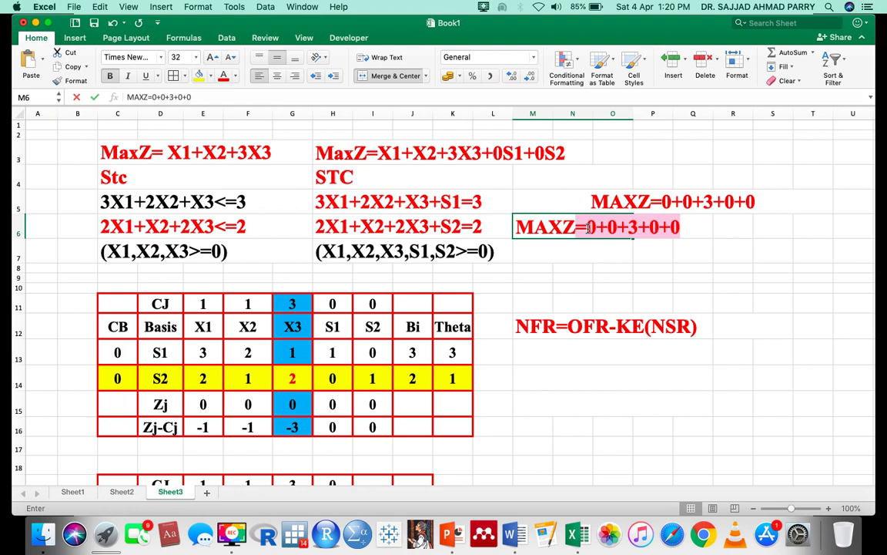
text(=)
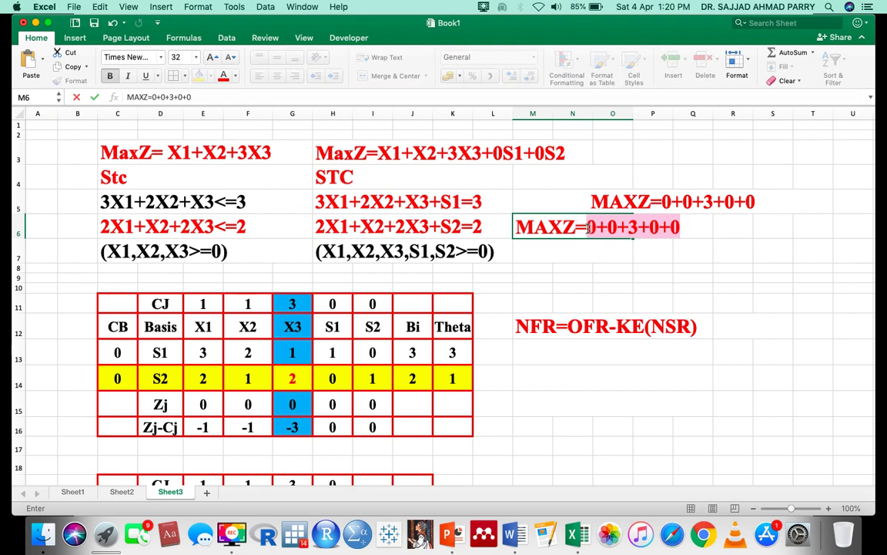
text(3)
click(673, 257)
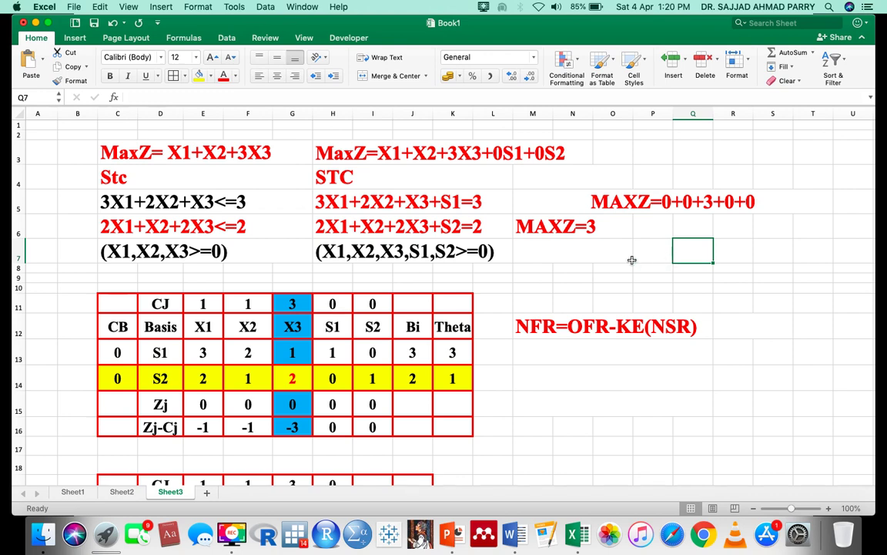
scroll(498, 284, down, 3)
scroll(498, 284, down, 5)
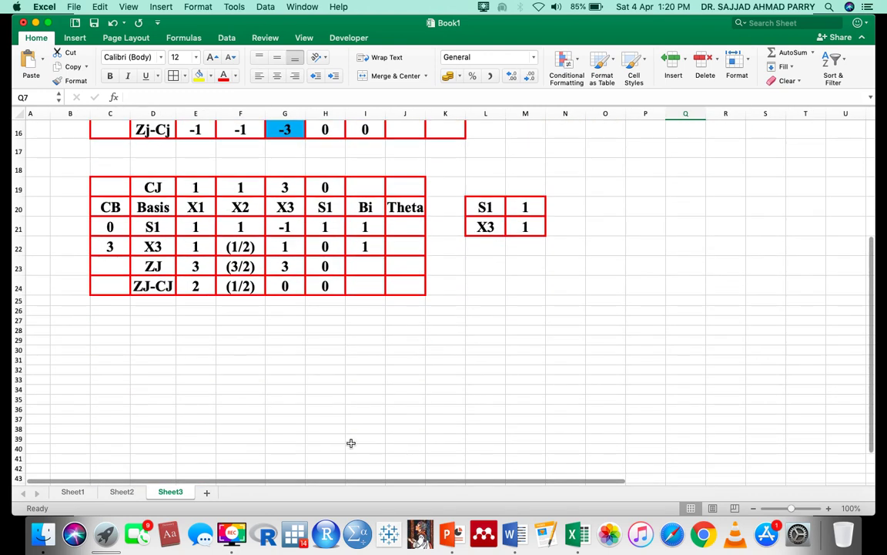
right_click(232, 533)
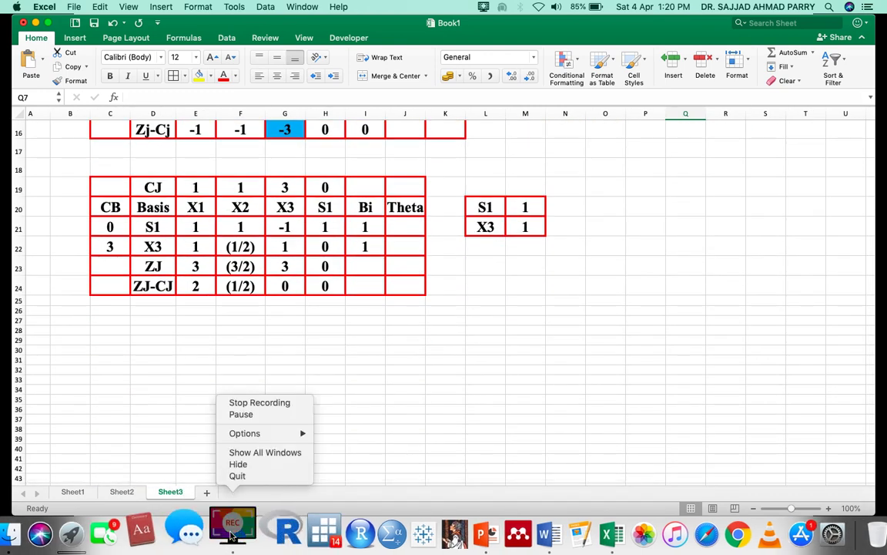